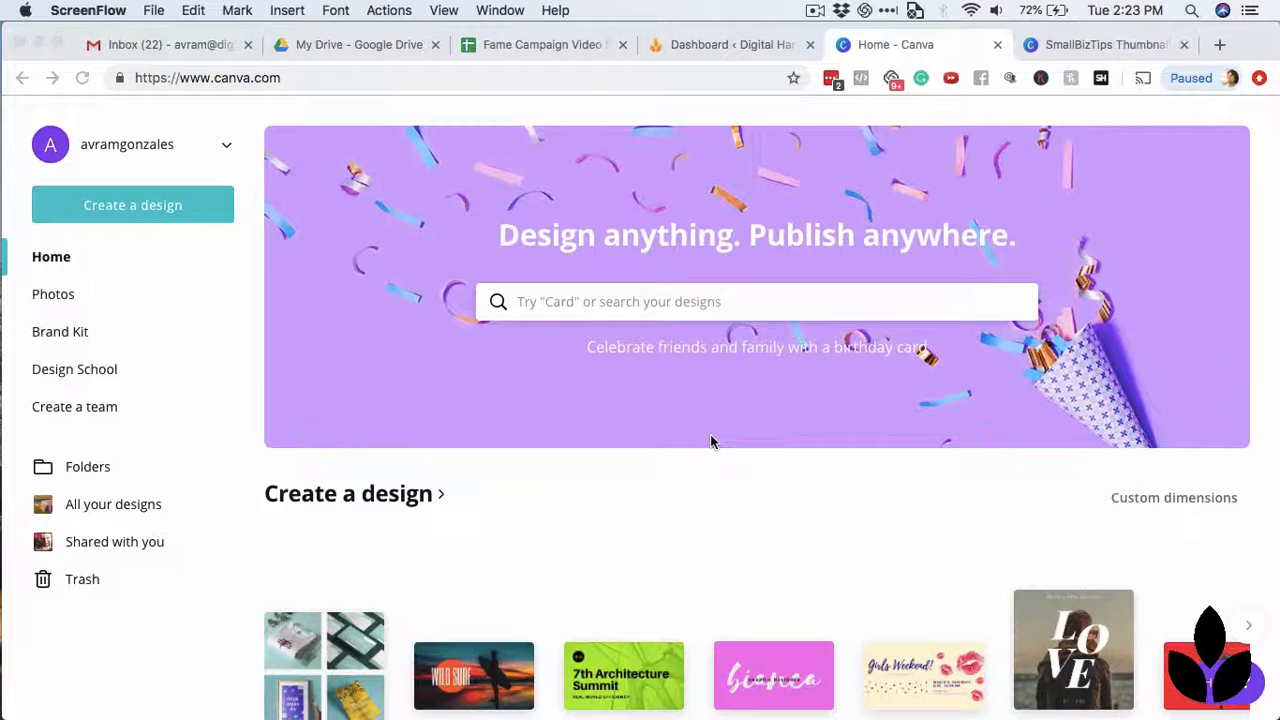
Search the design types for "youtube" and create a new YouTube Thumbnail design.
left_click(162, 215)
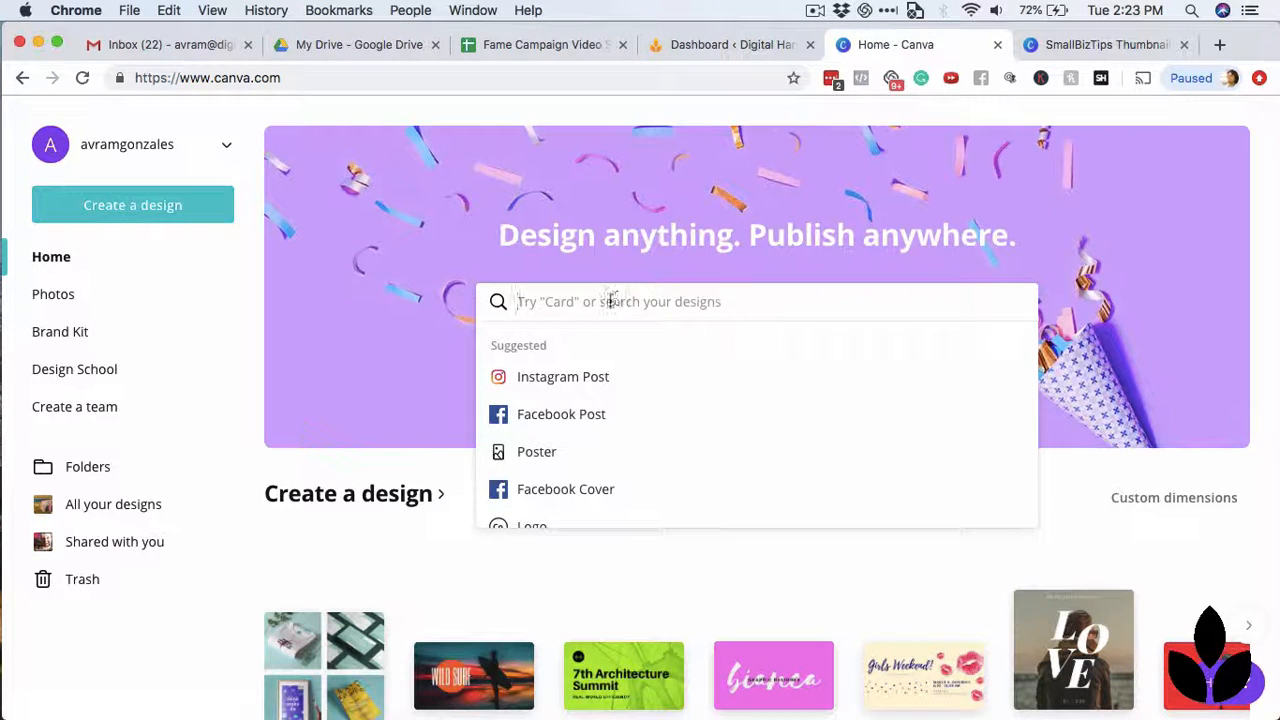
type("youtube")
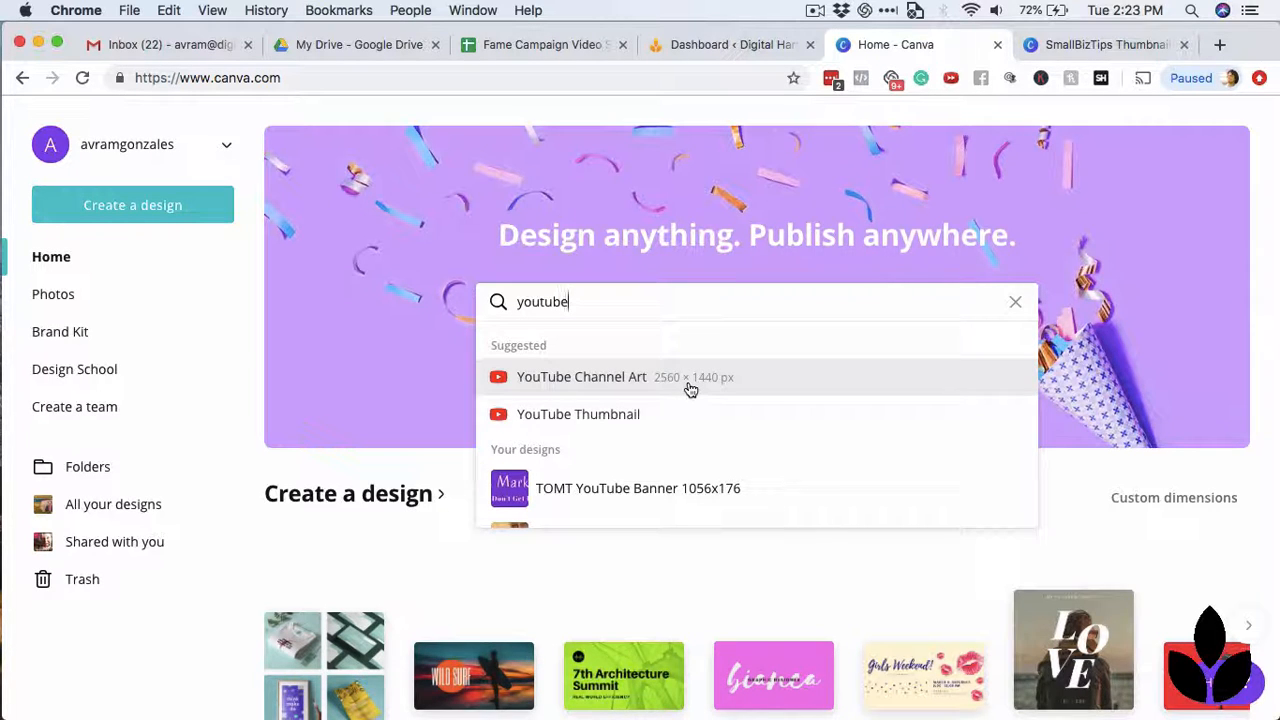
left_click(609, 418)
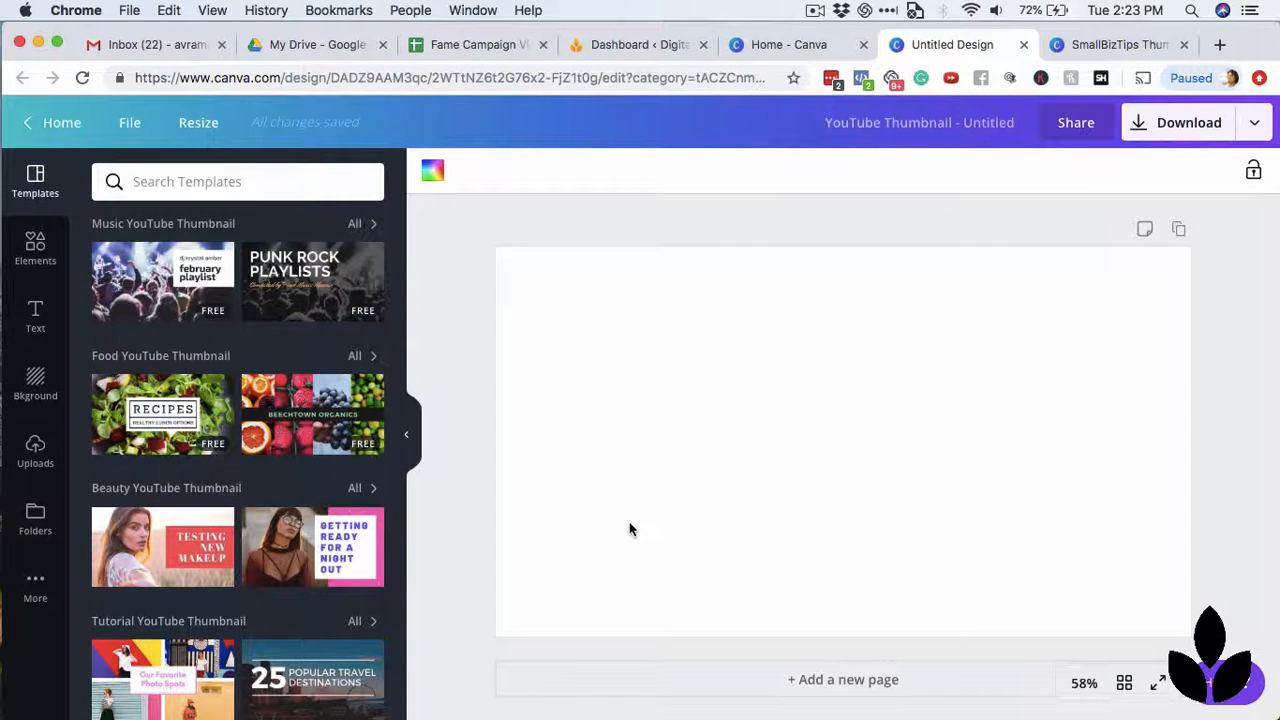
Examine the Episode 5 page of the SmallBizTips Thumbnails design, then return to the untitled YouTube thumbnail.
left_click(1090, 46)
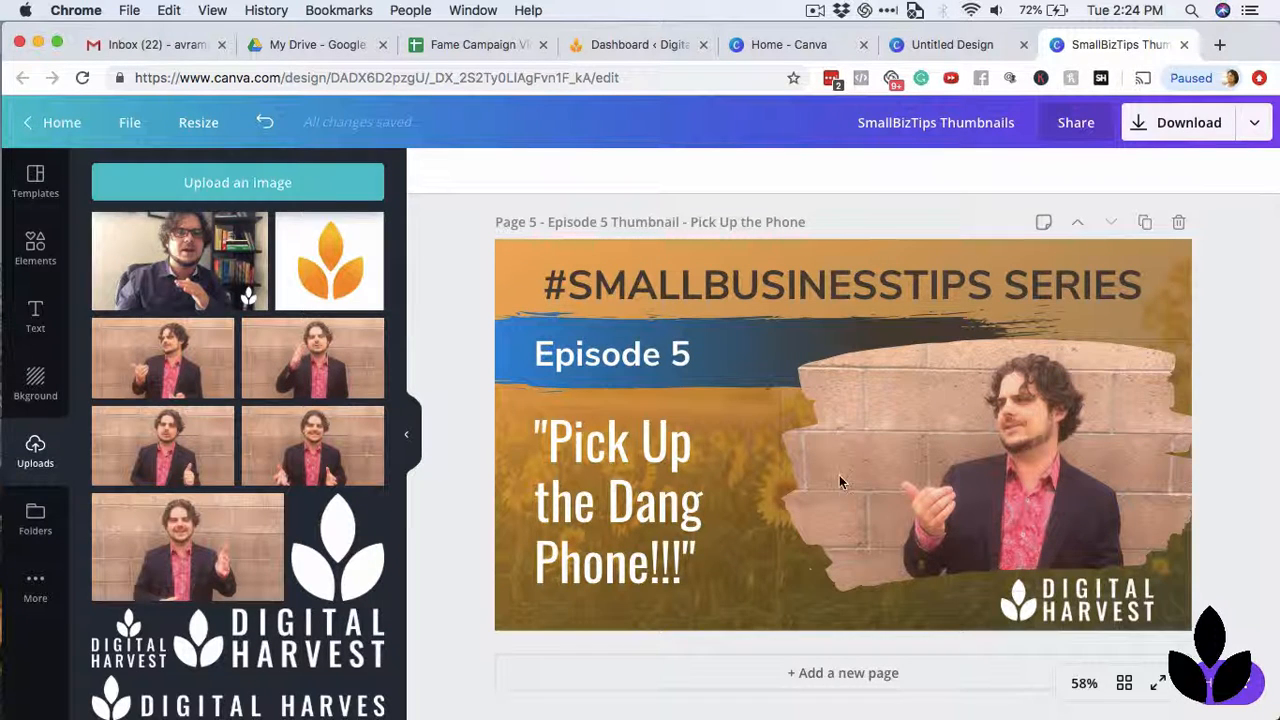
left_click(941, 47)
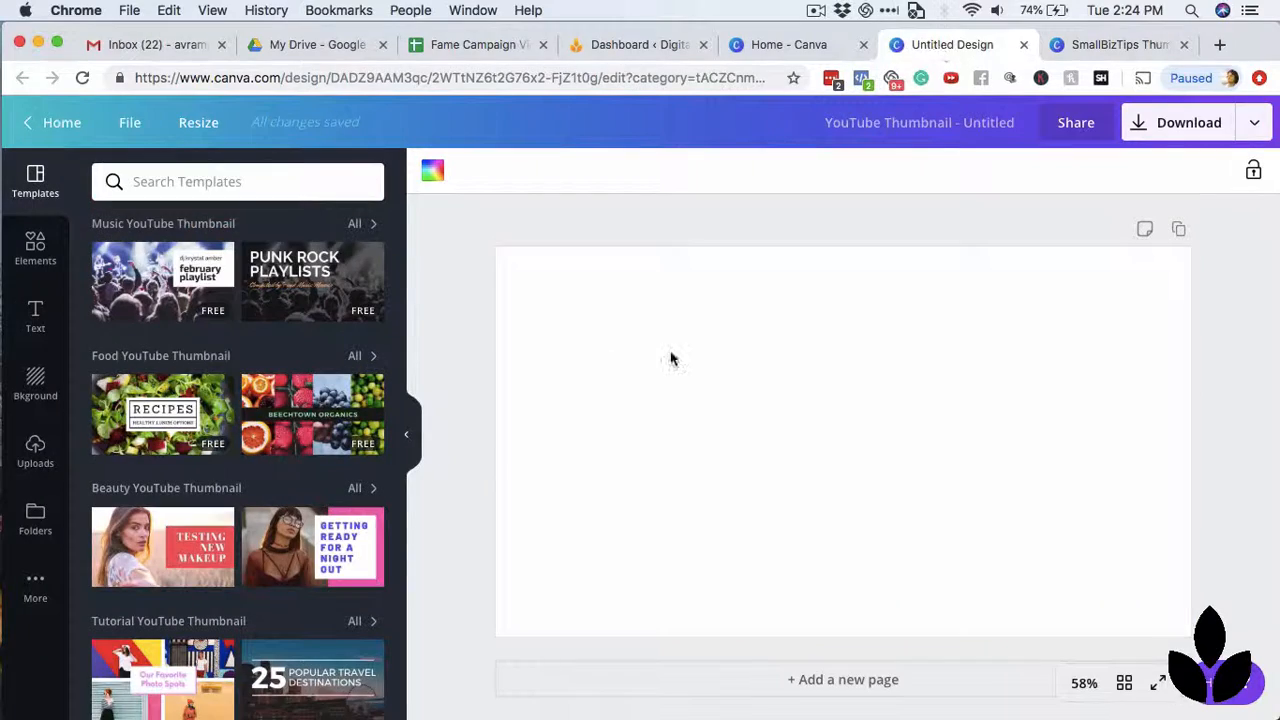
left_click(1247, 338)
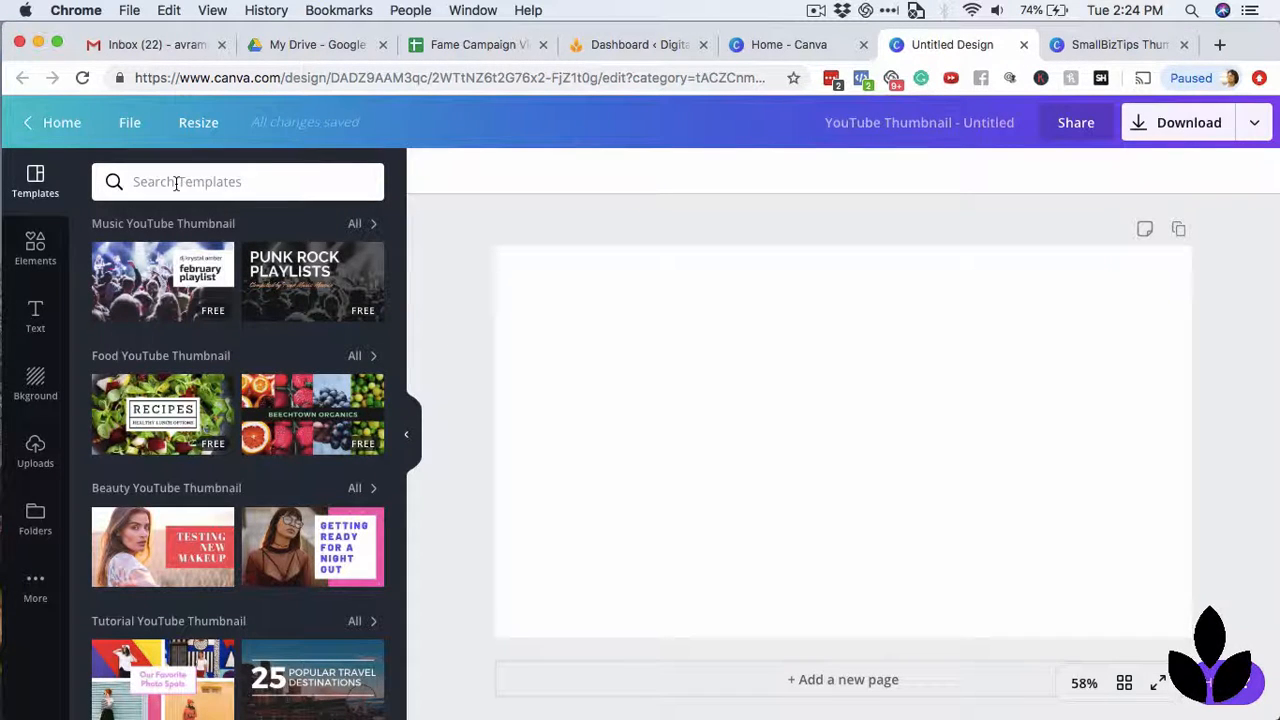
Search the elements library for "panda".
left_click(45, 252)
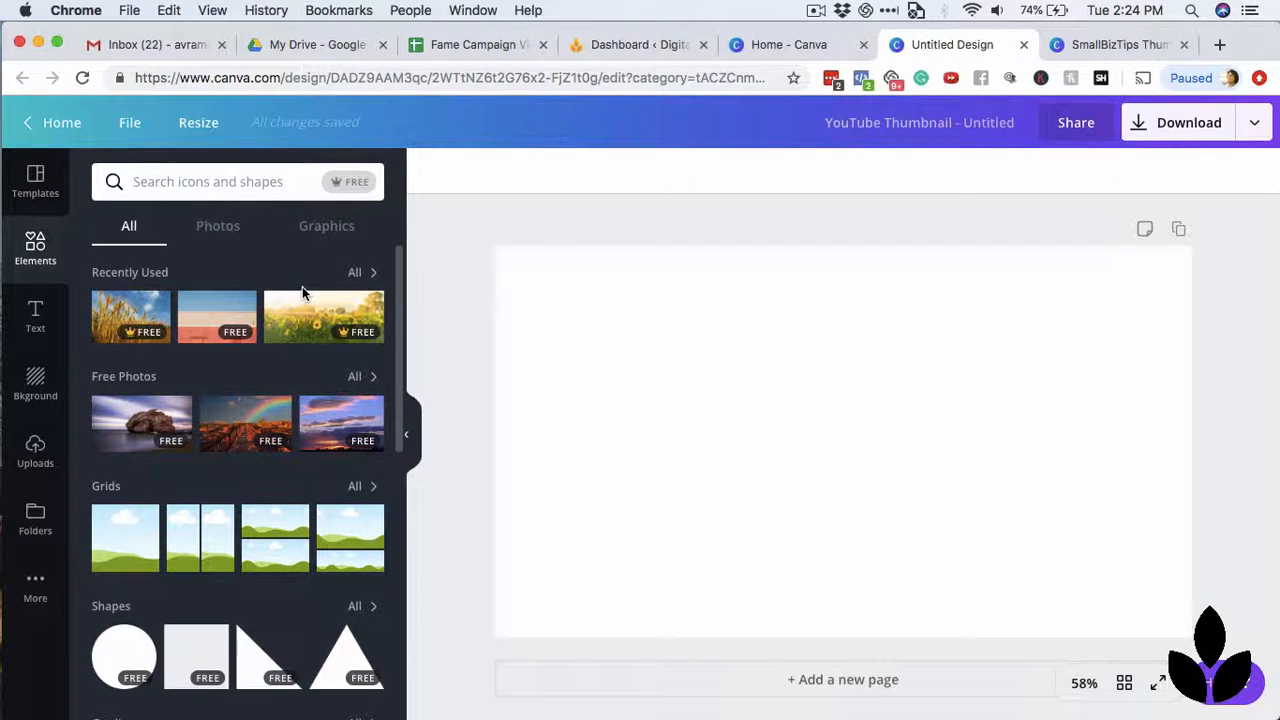
type("panda")
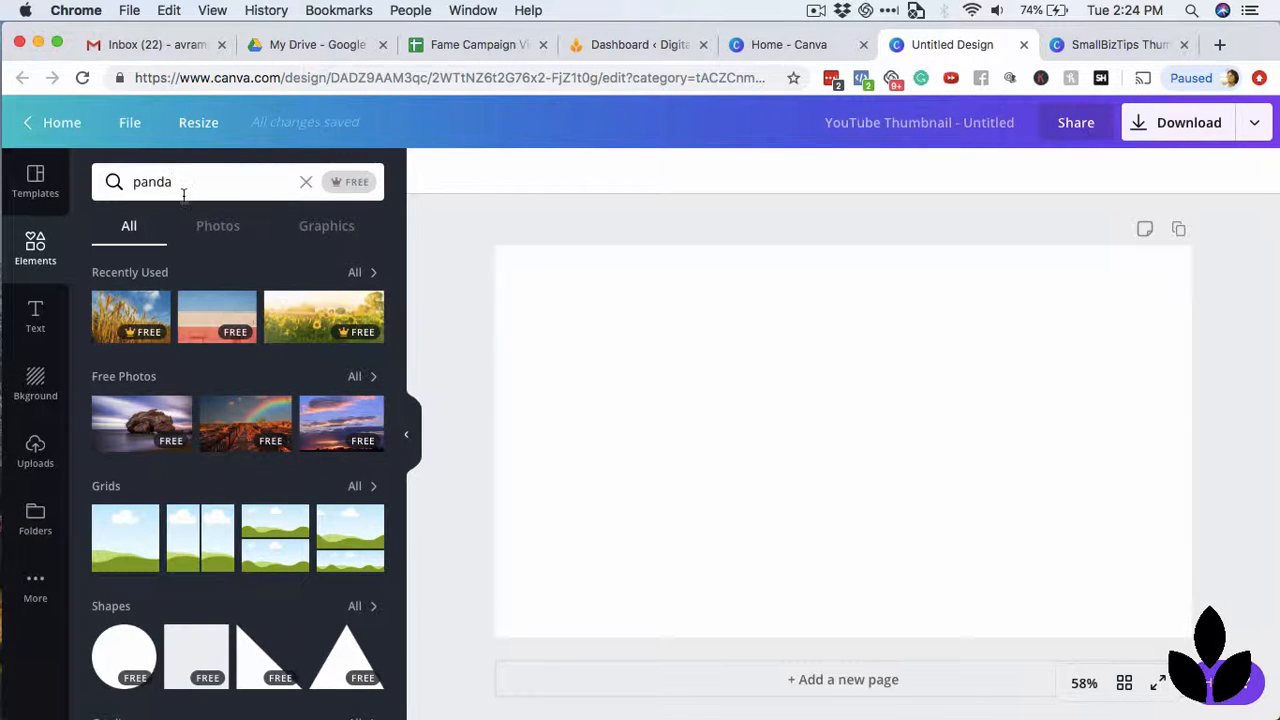
key("Return")
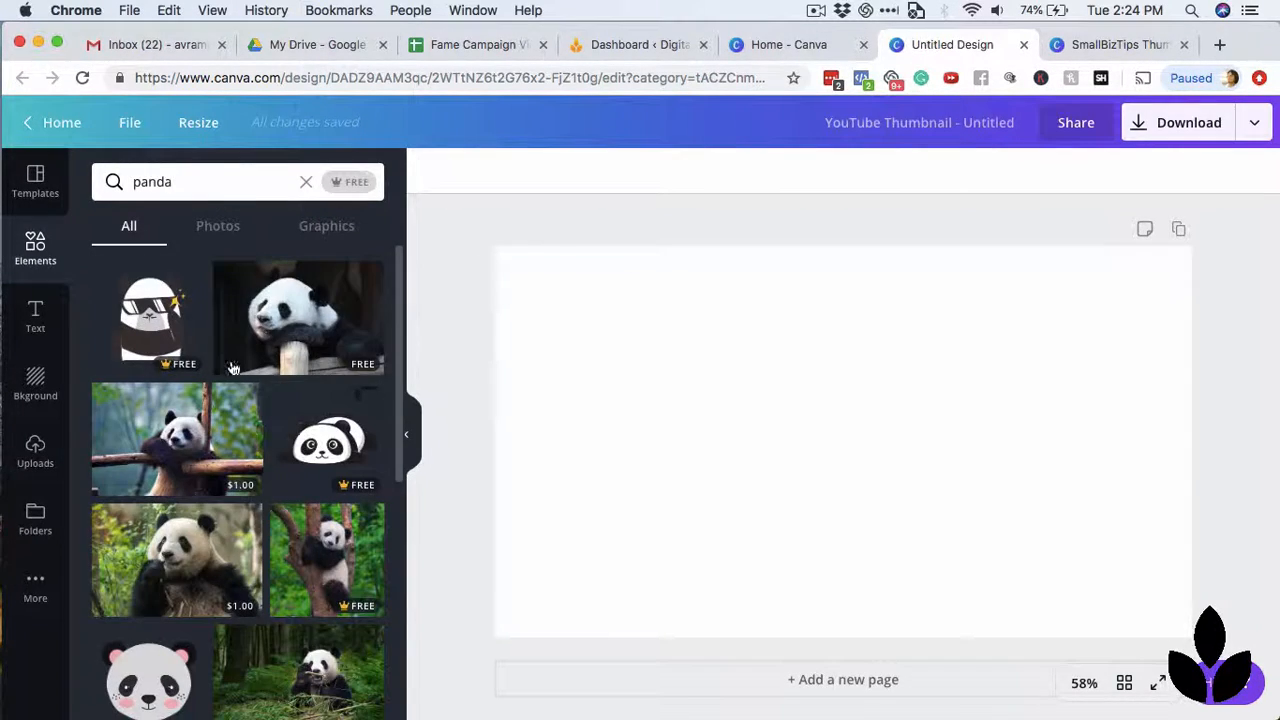
Add the free photo of the panda resting on a log and enlarge it to fill the canvas.
left_click(320, 320)
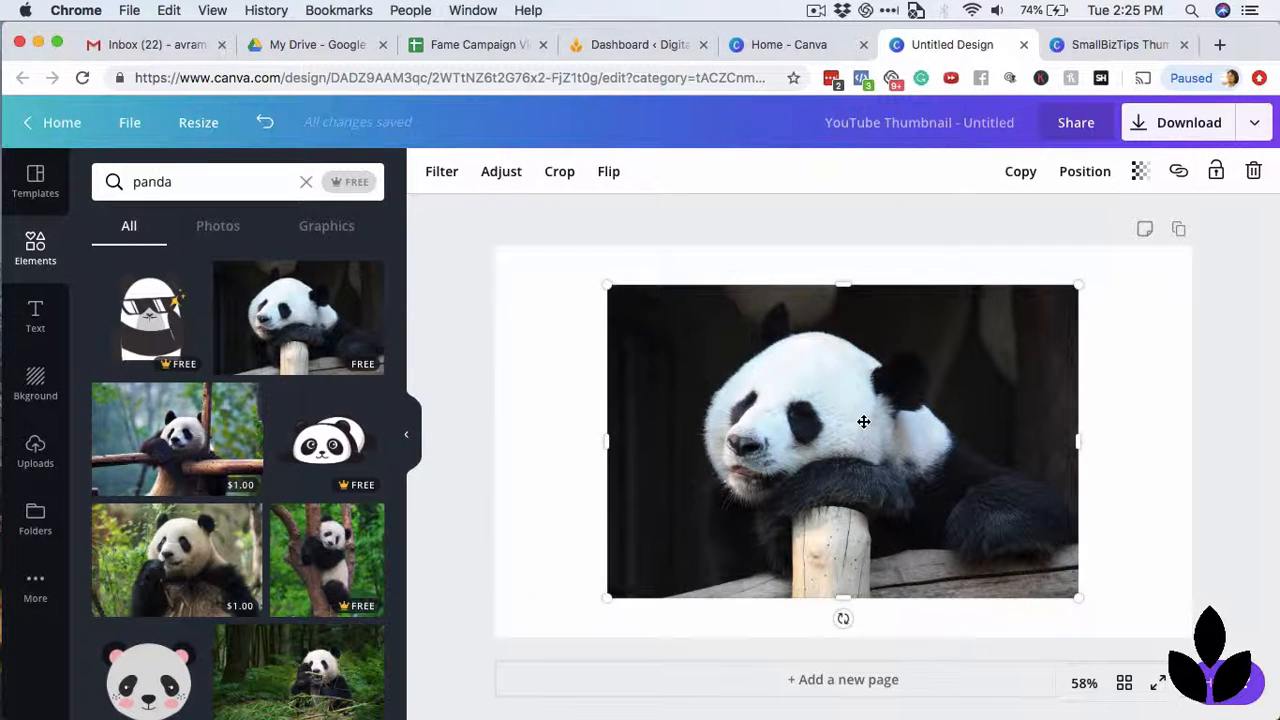
left_click_drag(861, 414, 757, 380)
left_click_drag(960, 555, 1237, 631)
left_click(1260, 514)
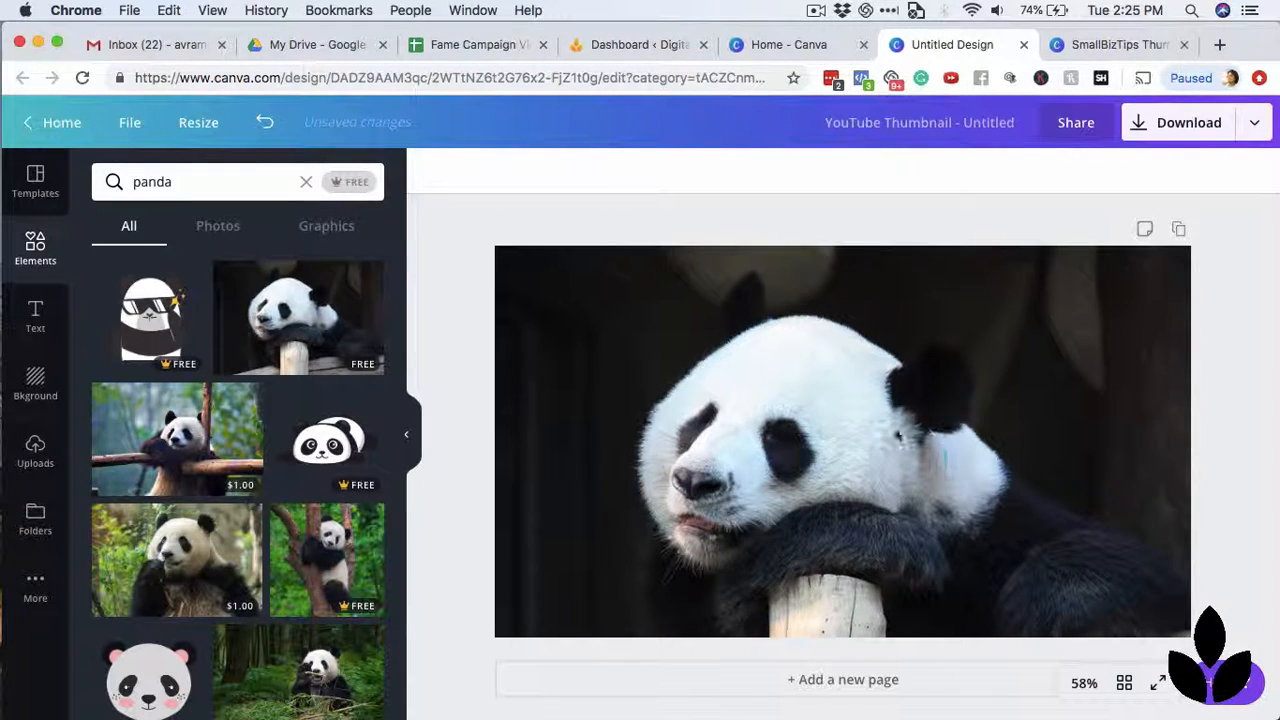
Delete the panda photo from the canvas and clear the elements search.
left_click(895, 428)
key("Delete")
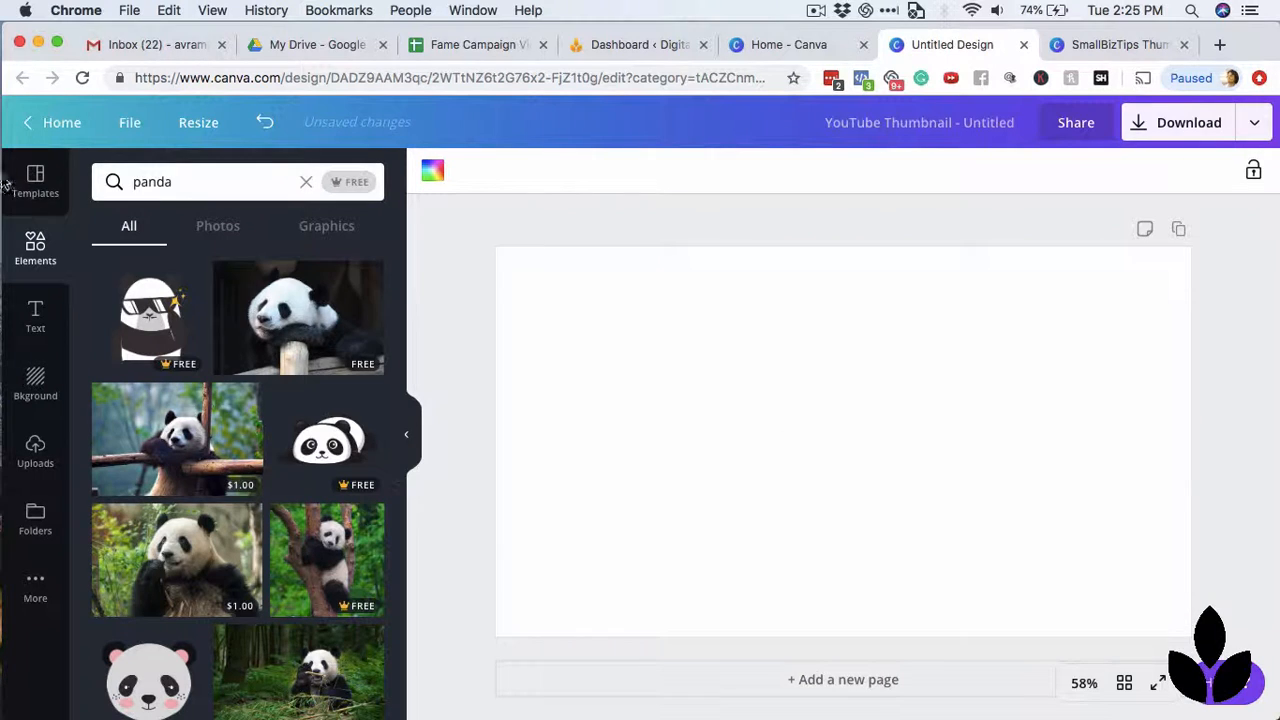
left_click(182, 178)
key("BackSpace")
key("BackSpace")
key("BackSpace")
key("BackSpace")
key("BackSpace")
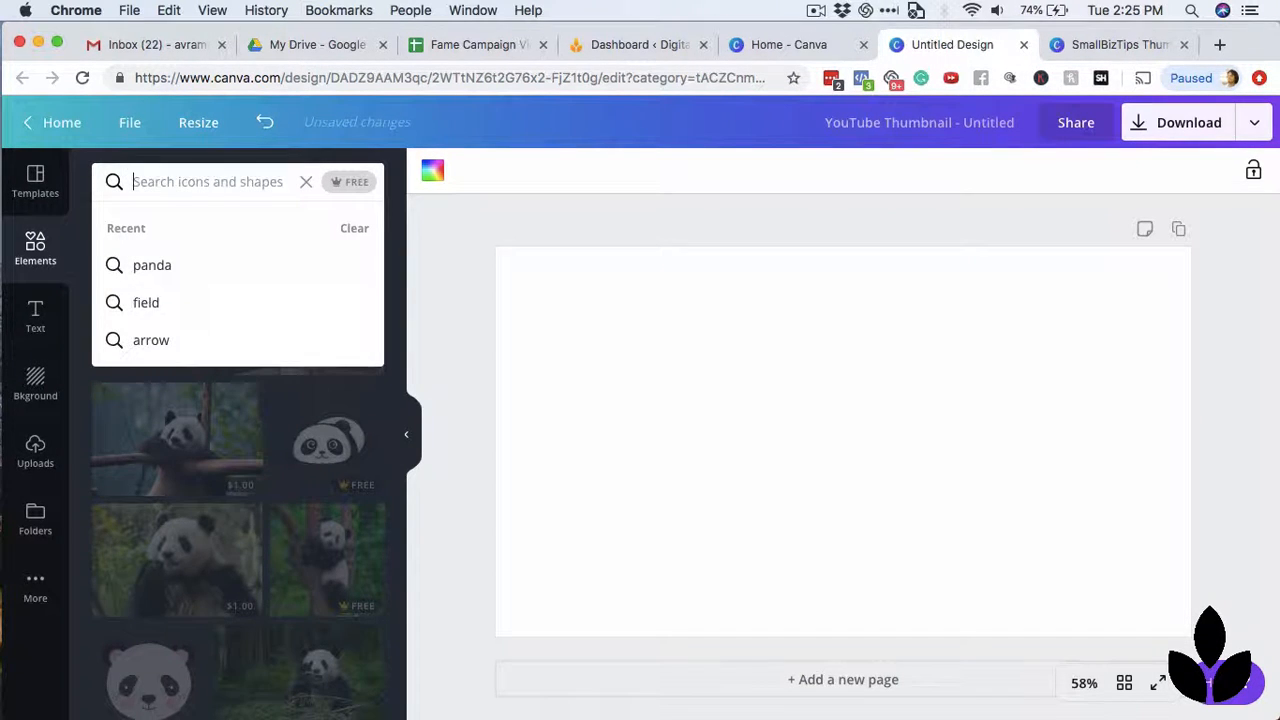
left_click(305, 181)
Add the recently used sunflower field photo, then enlarge and position it to cover the whole canvas.
left_click(310, 333)
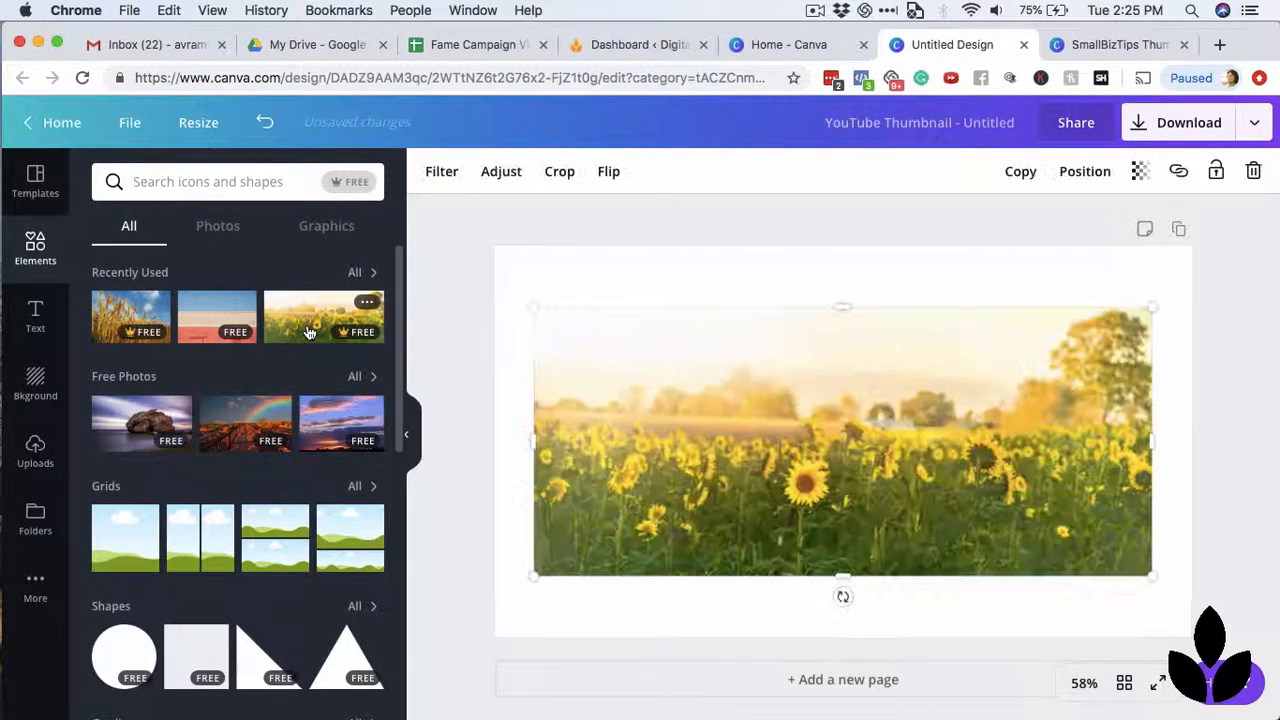
left_click_drag(942, 428, 943, 357)
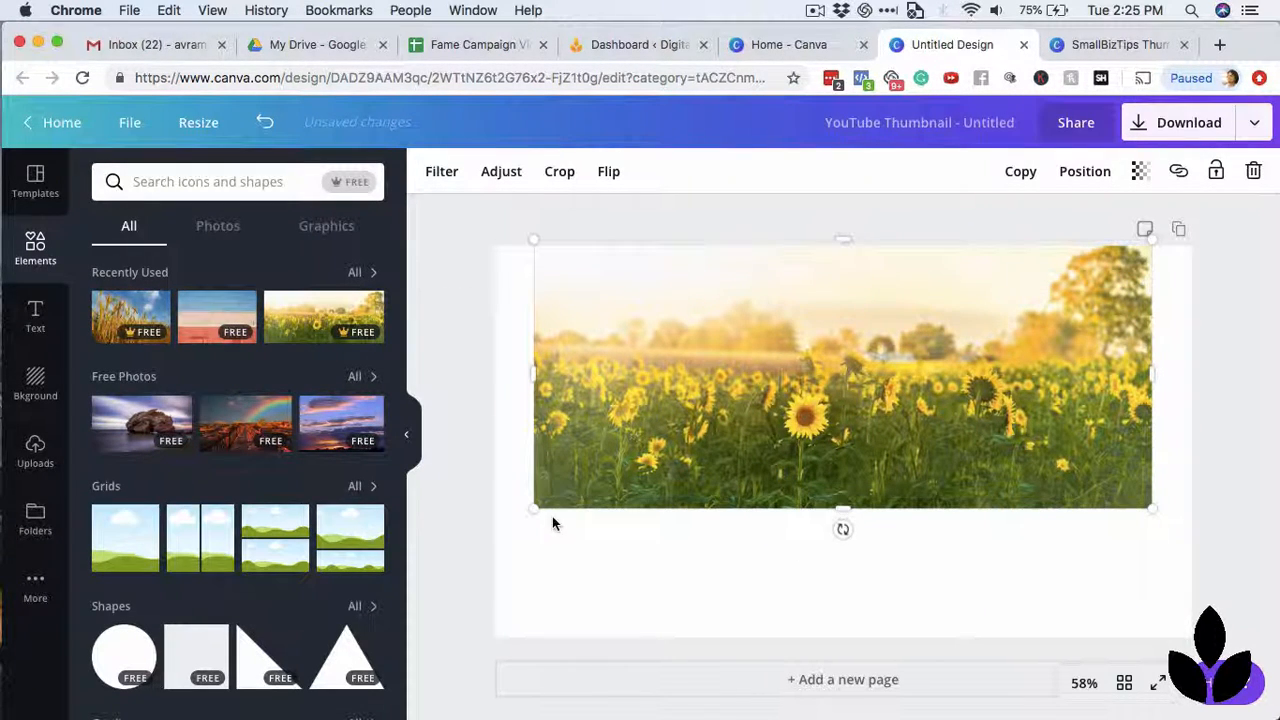
left_click_drag(714, 449, 681, 450)
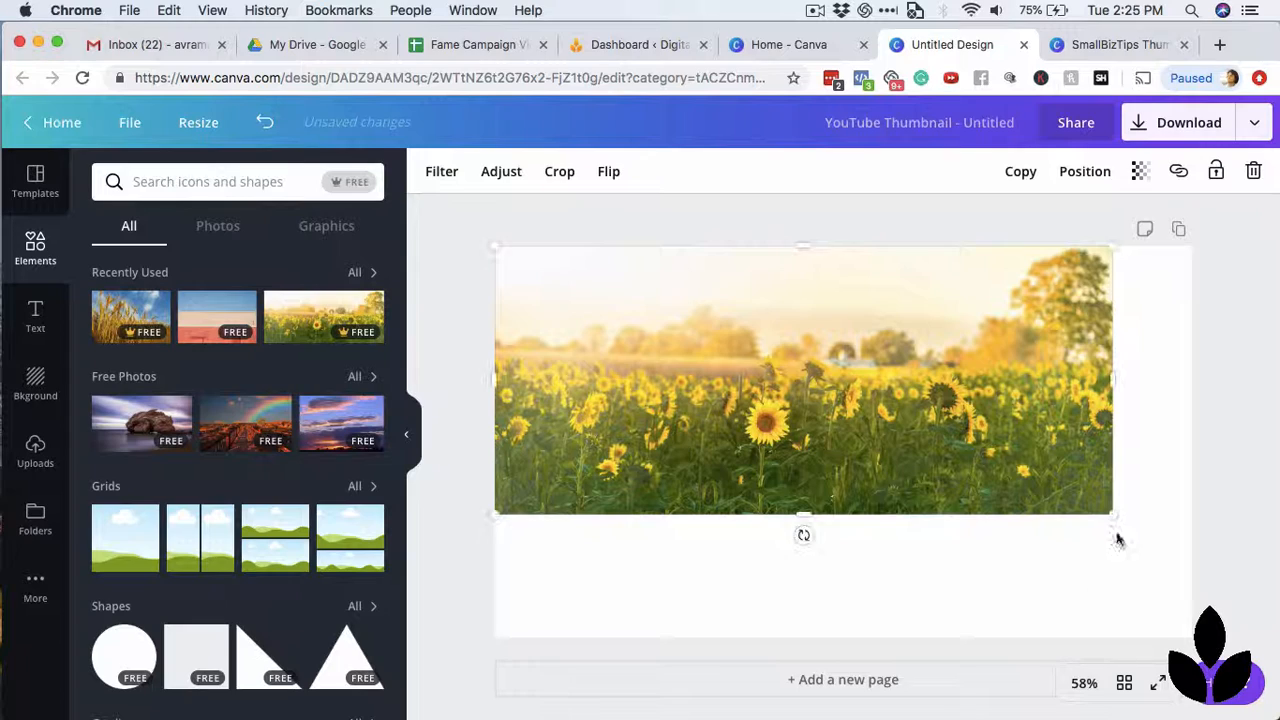
left_click_drag(1111, 514, 1276, 700)
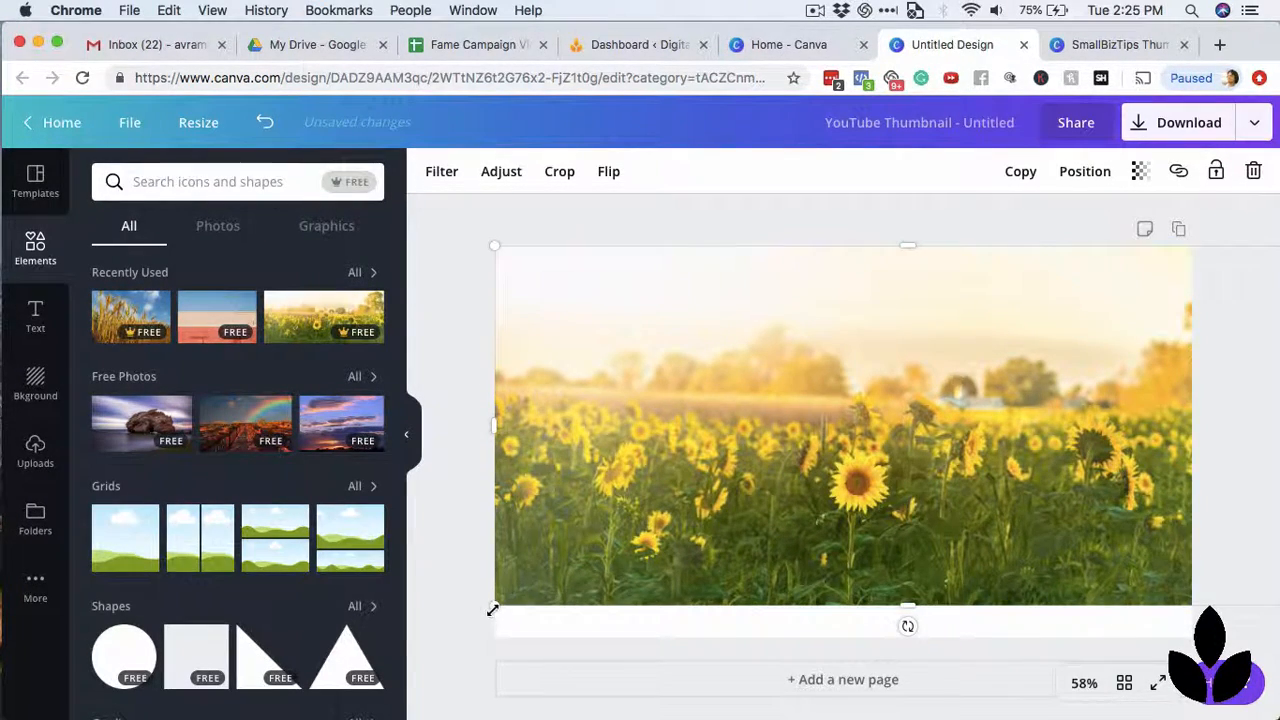
left_click_drag(486, 612, 337, 672)
left_click_drag(1000, 383, 994, 372)
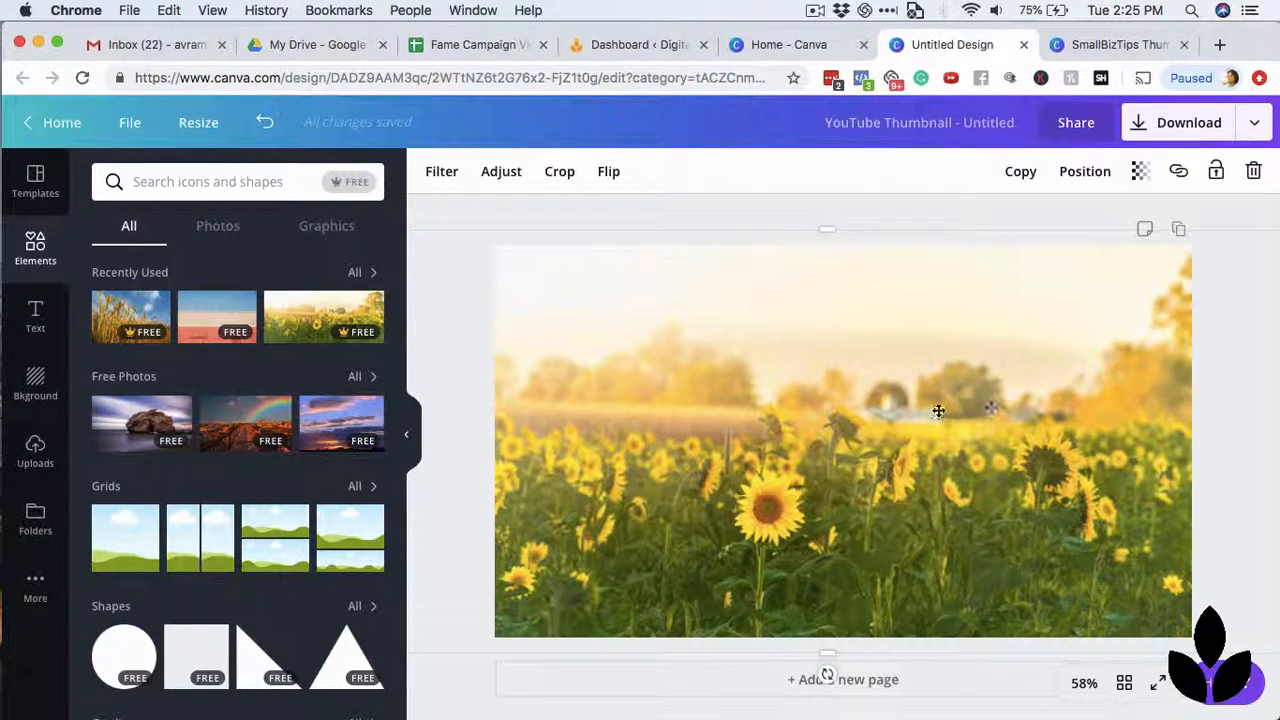
left_click_drag(937, 409, 1054, 403)
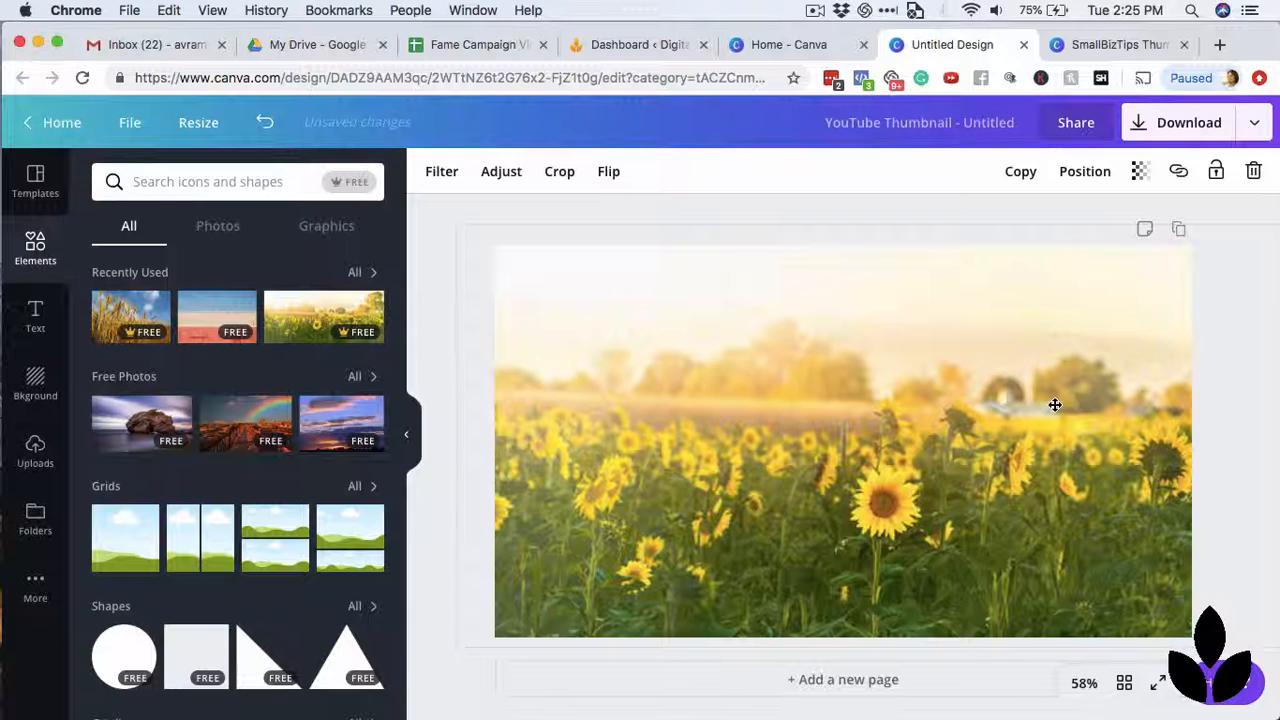
left_click(1237, 344)
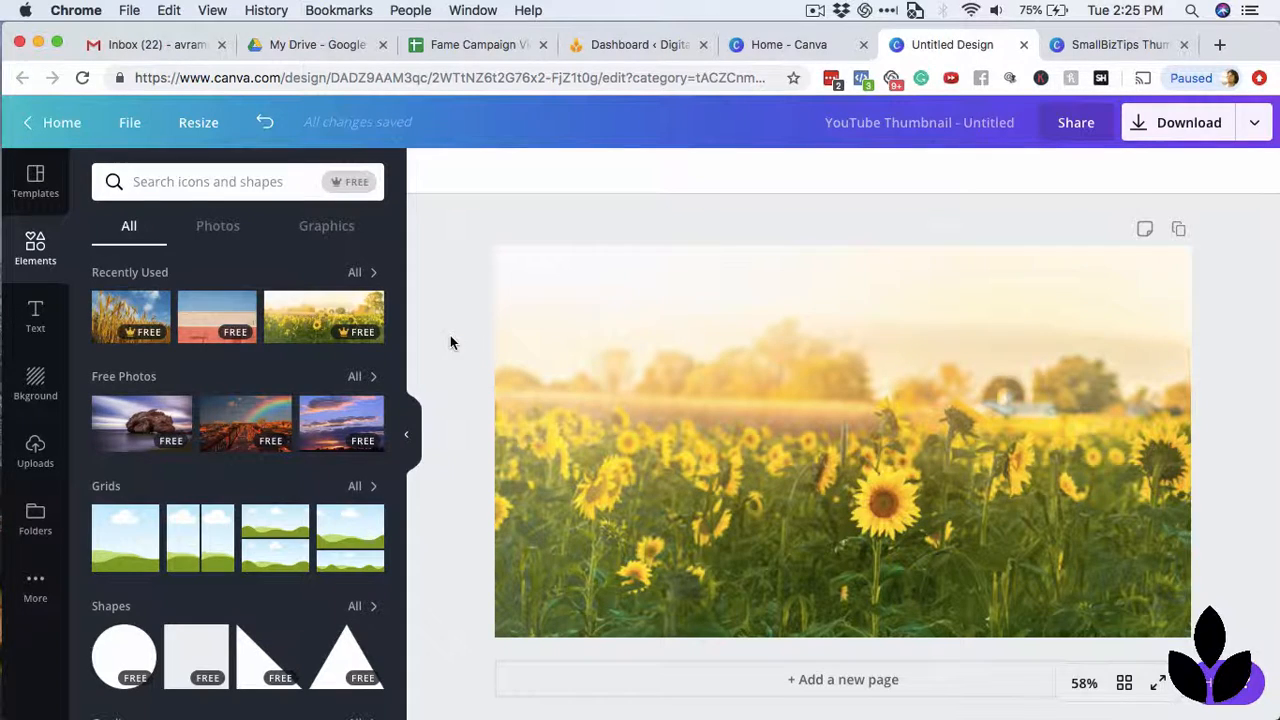
Check the SmallBizTips Thumbnails design for reference, then list all gradient elements in the untitled design.
left_click(1084, 48)
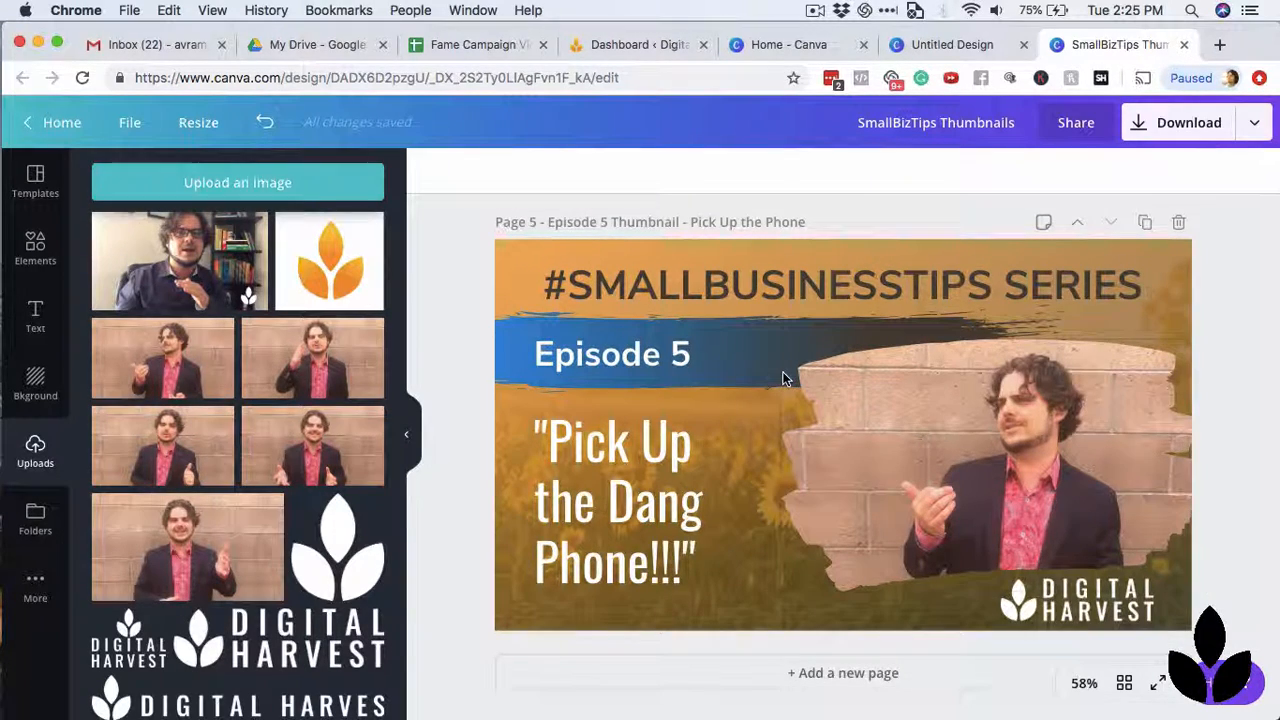
left_click(933, 45)
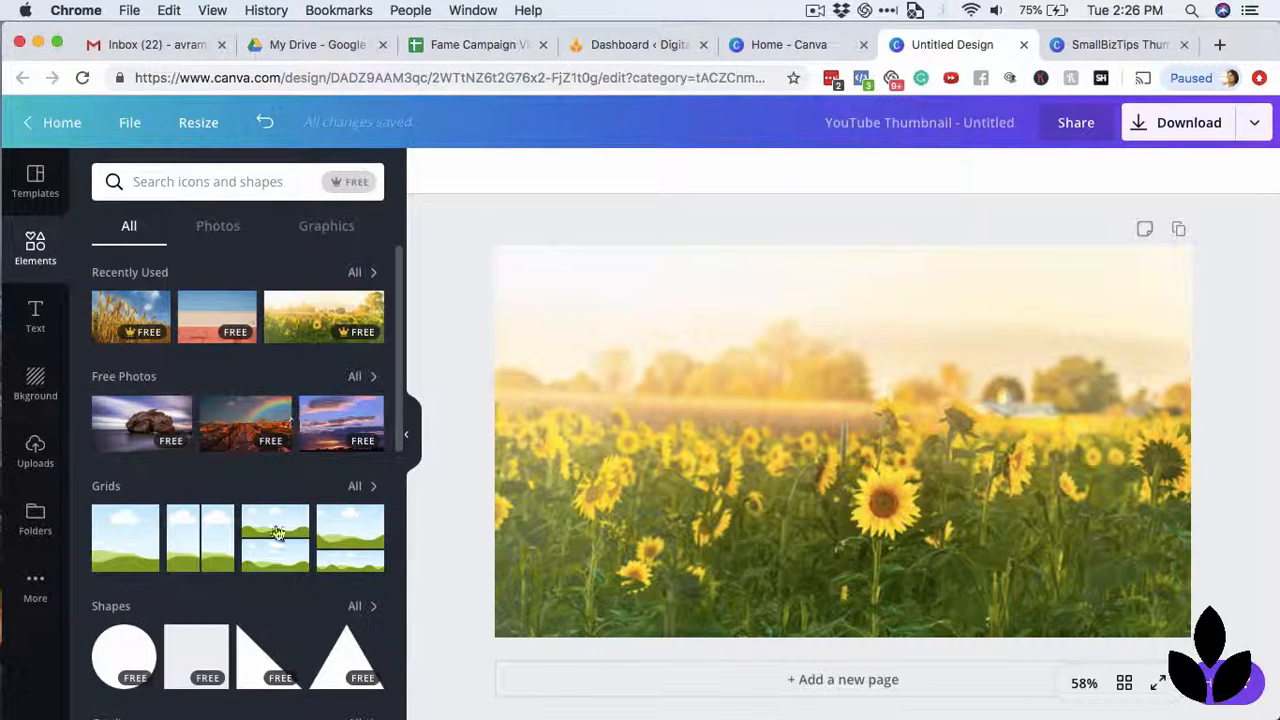
scroll(278, 533, "down", 7)
scroll(278, 533, "down", 1)
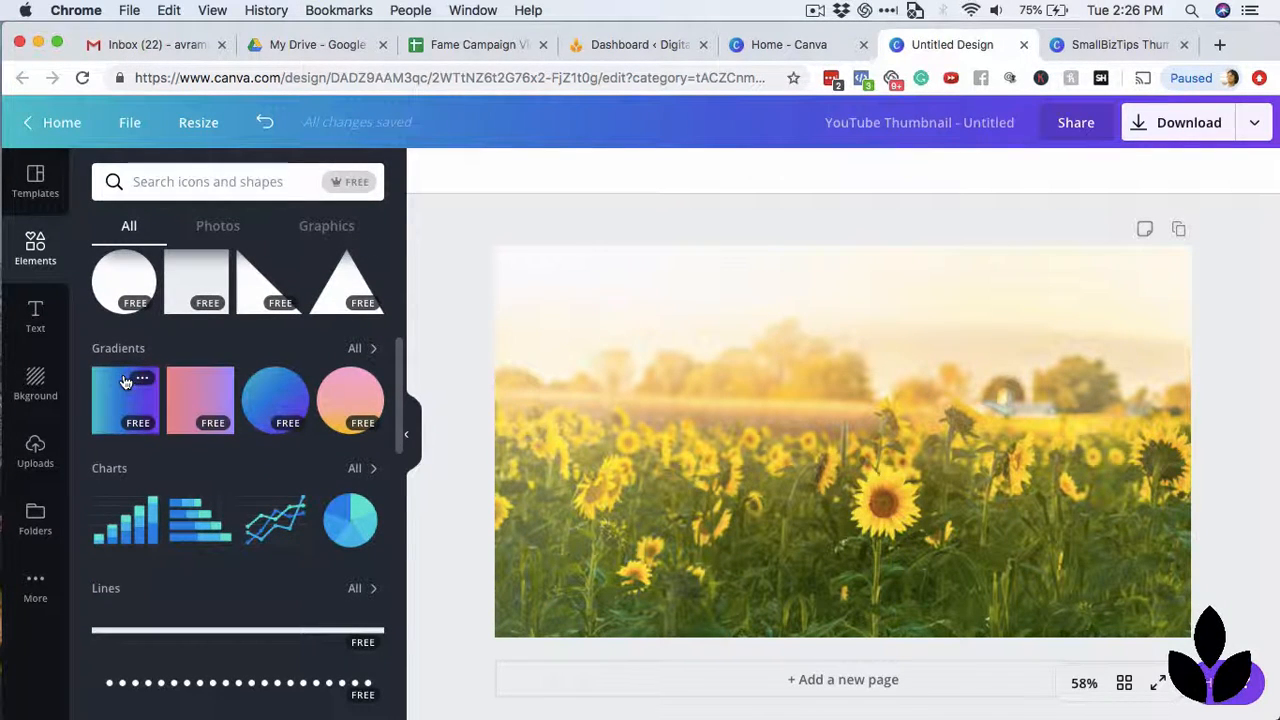
left_click(356, 349)
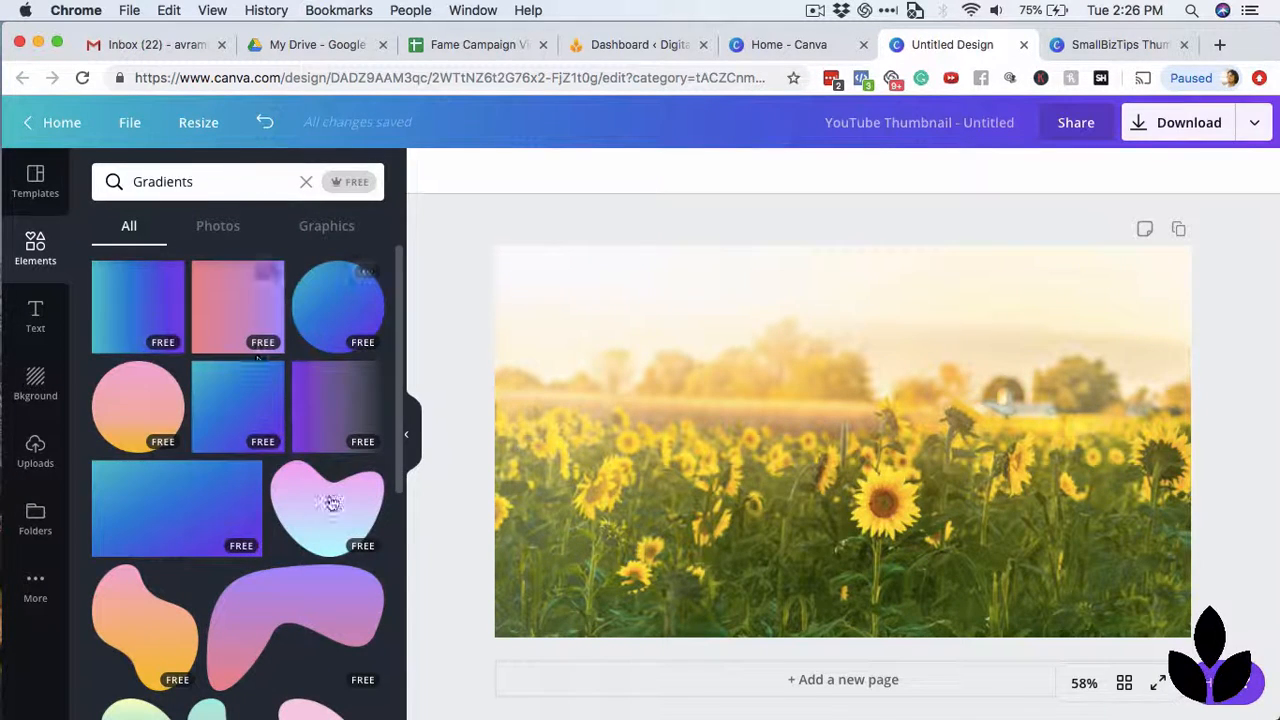
Place the wide rectangular teal-to-purple gradient over the sunflower photo and enlarge it to cover the whole canvas.
scroll(333, 505, "down", 5)
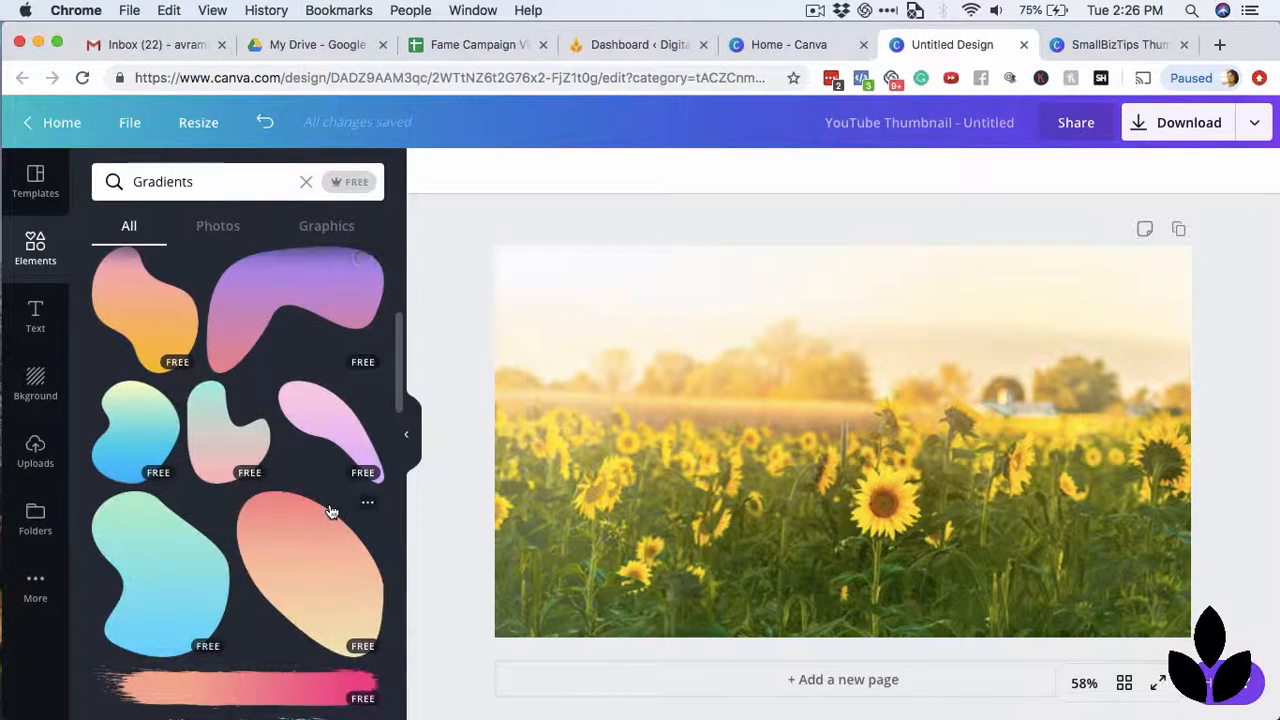
scroll(330, 512, "down", 7)
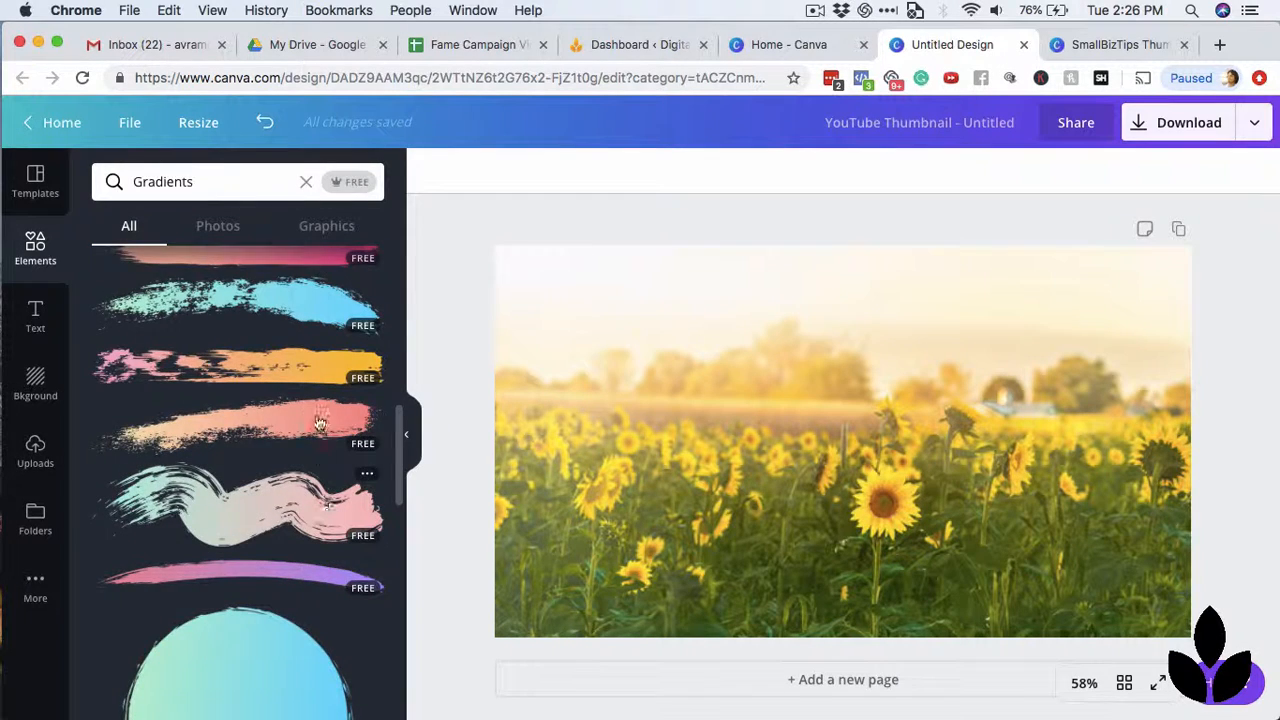
scroll(318, 422, "up", 6)
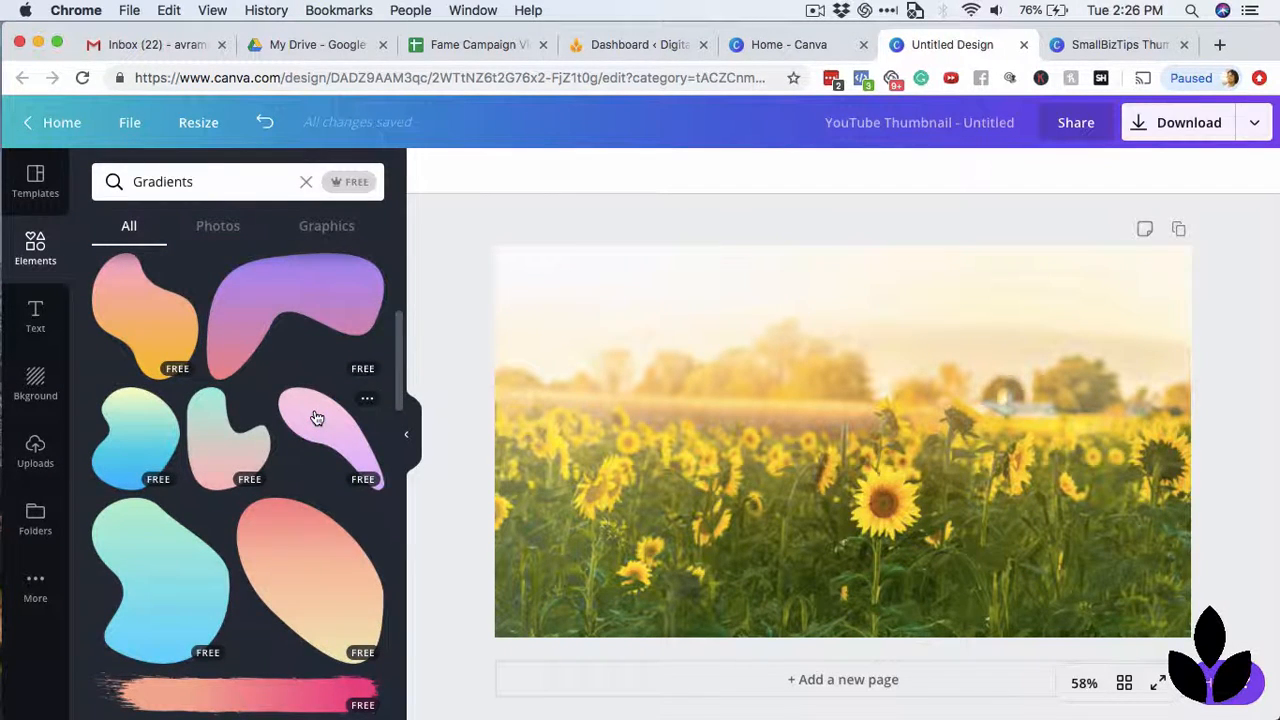
scroll(316, 418, "up", 5)
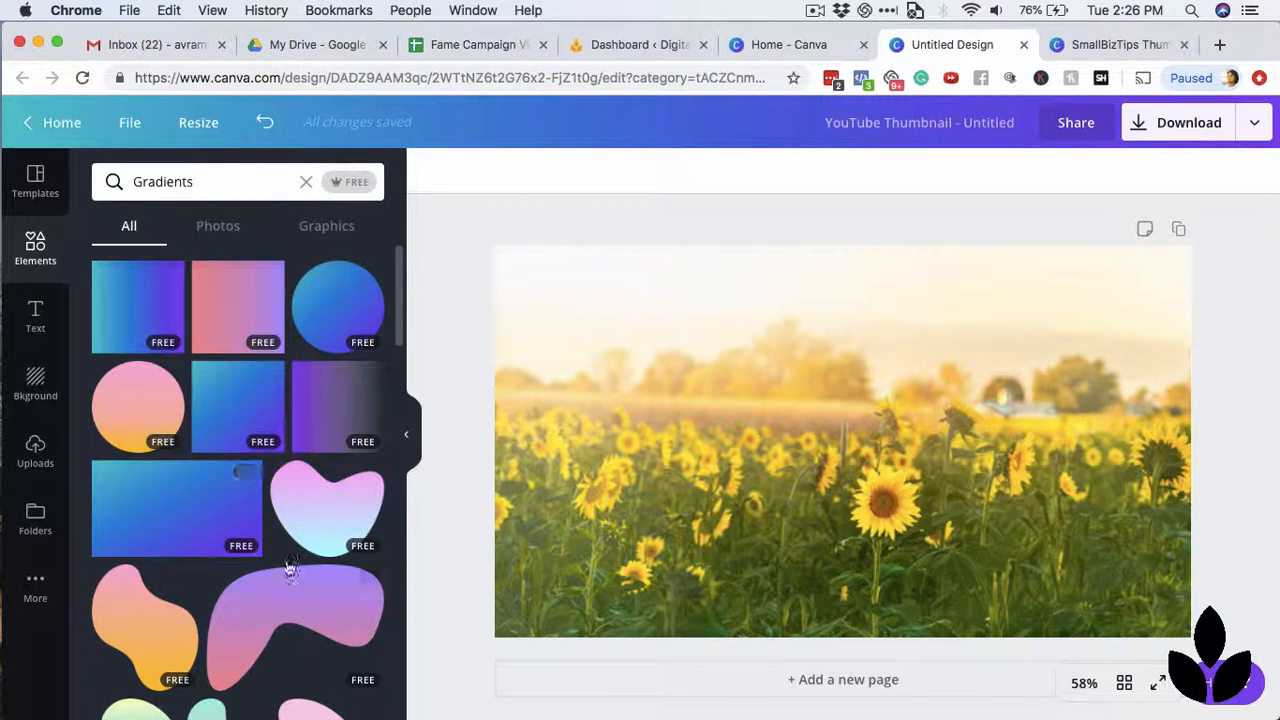
left_click_drag(163, 515, 560, 289)
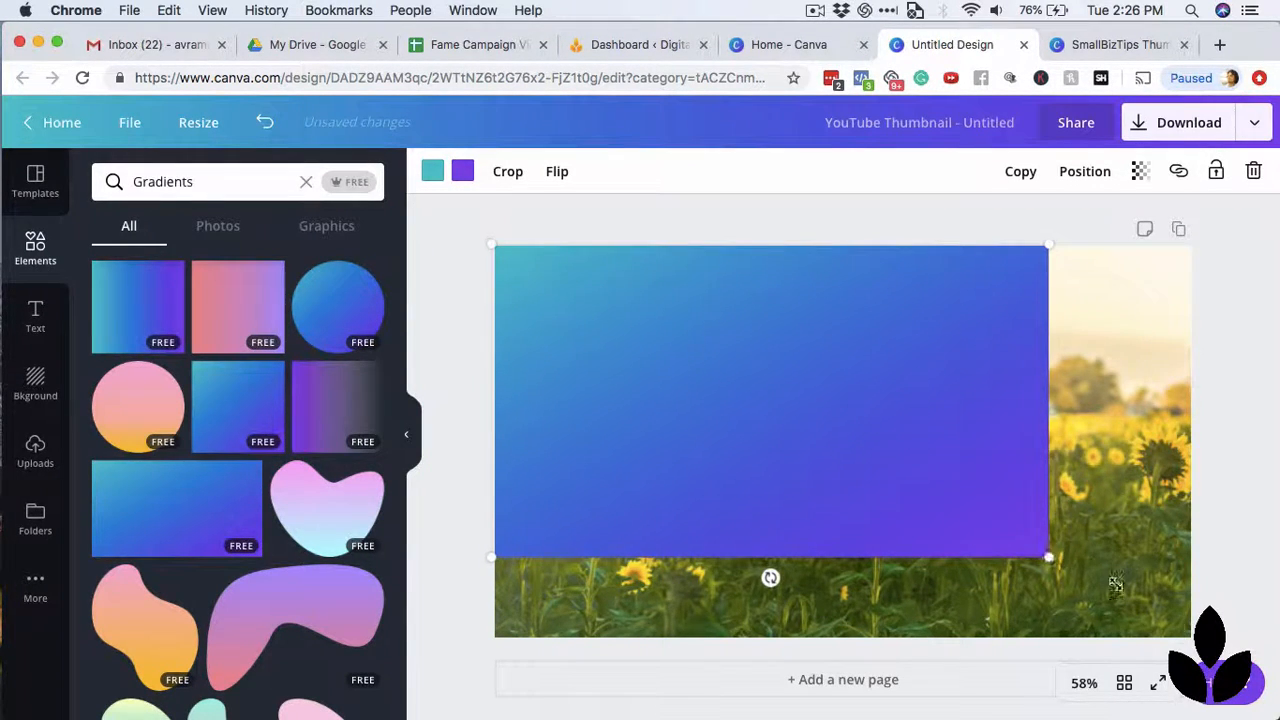
left_click_drag(1046, 556, 1210, 642)
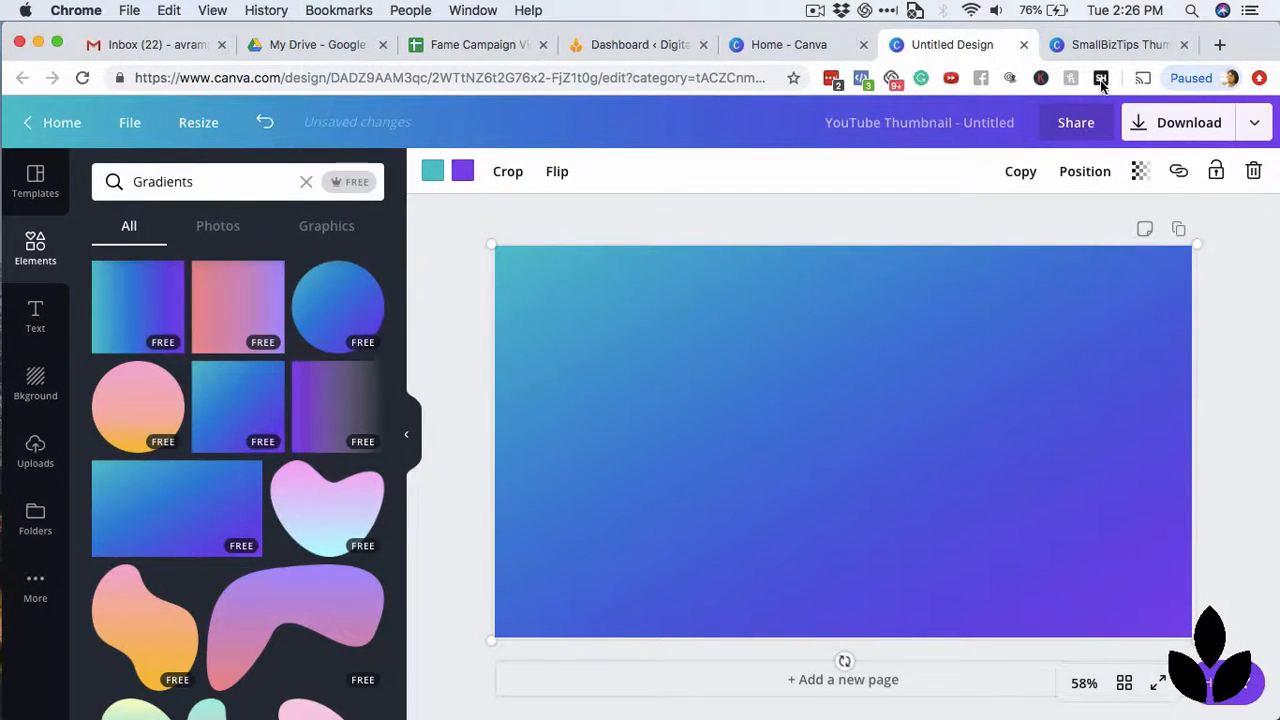
Compare with the SmallBizTips Thumbnails design, then set the gradient overlay's transparency to 48 and keep the overlay selected.
left_click(1092, 45)
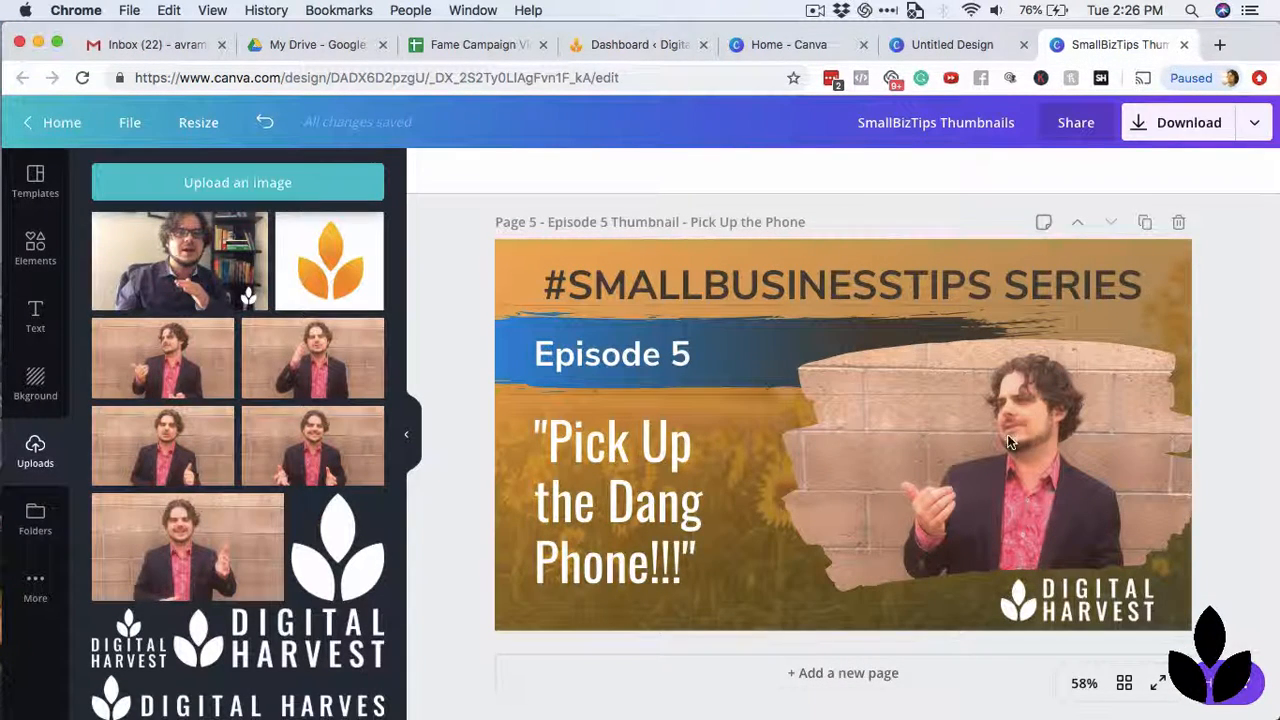
left_click(952, 45)
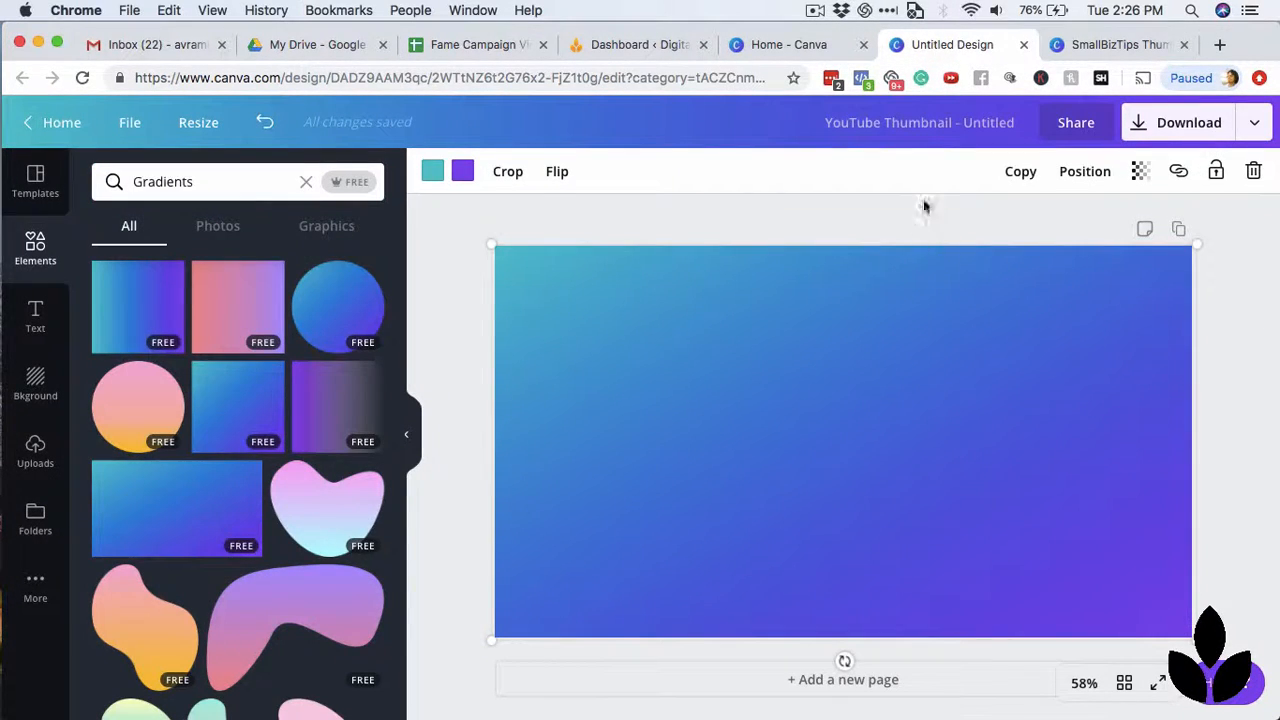
left_click(1141, 172)
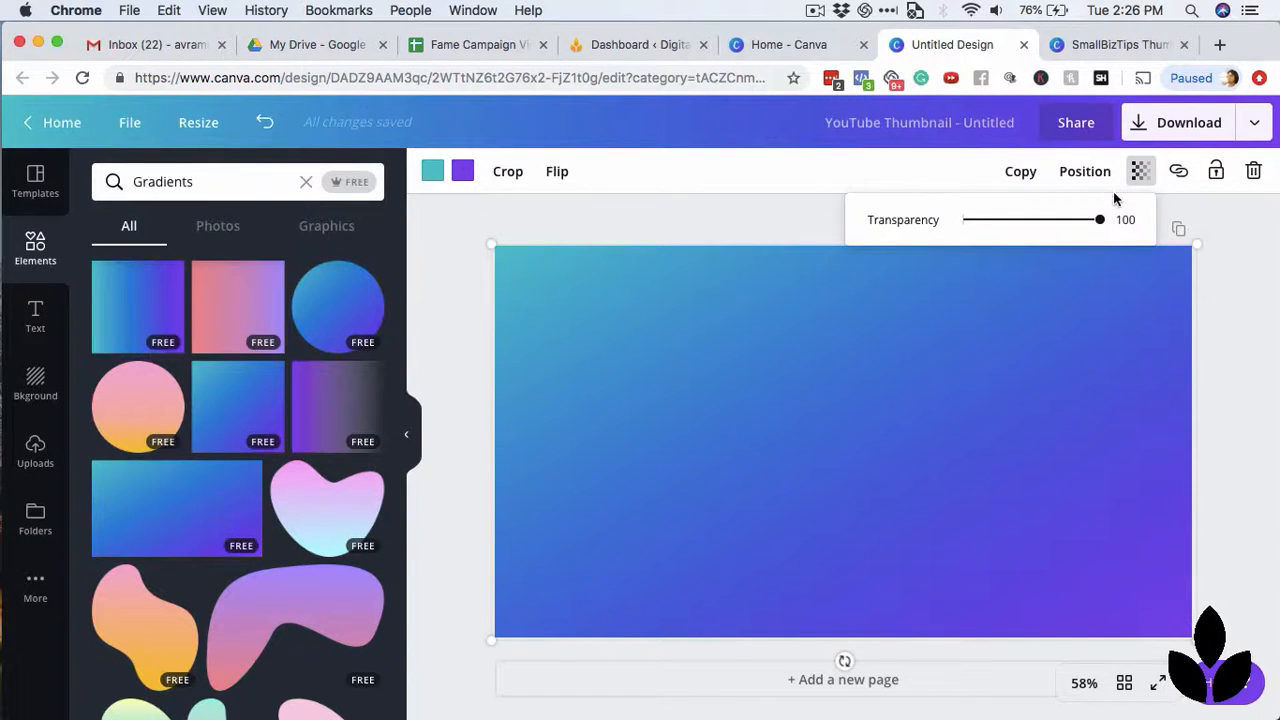
left_click_drag(1101, 226, 1029, 228)
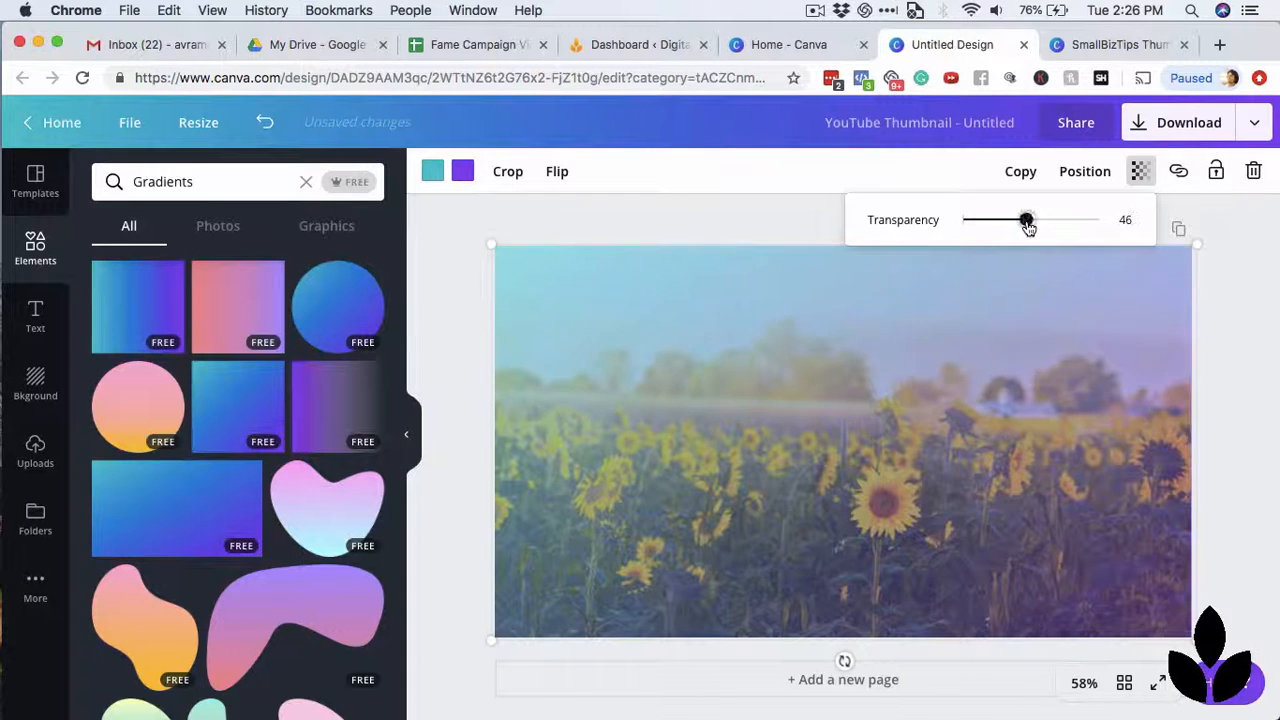
left_click(1245, 335)
left_click(945, 378)
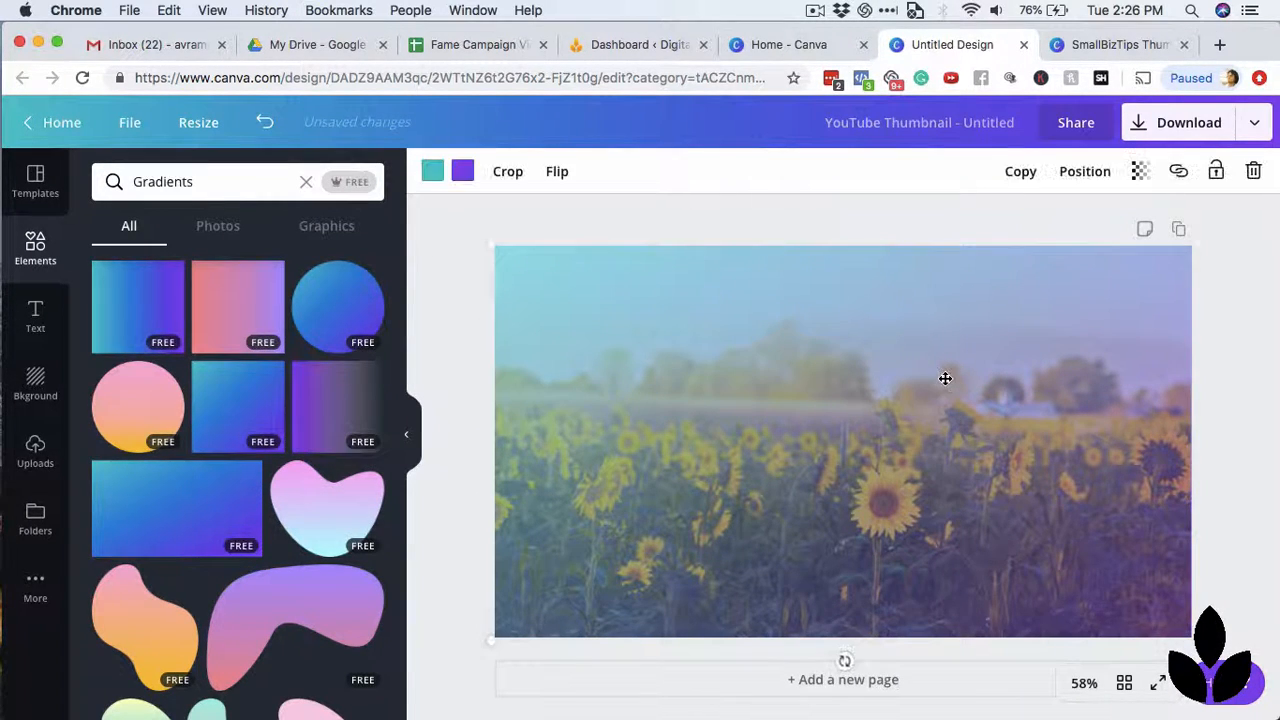
Recolour the gradient overlay with the brand orange in place of teal and the dark brown brand colour in place of purple.
left_click(433, 178)
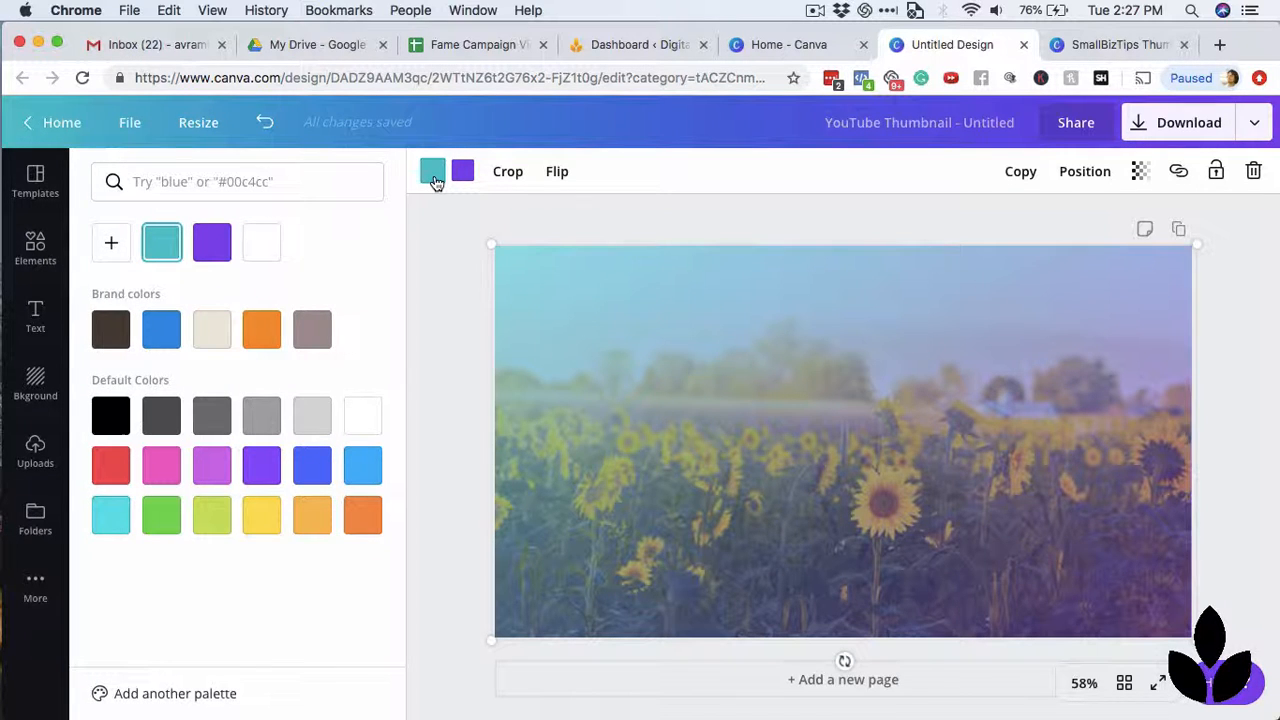
left_click(262, 337)
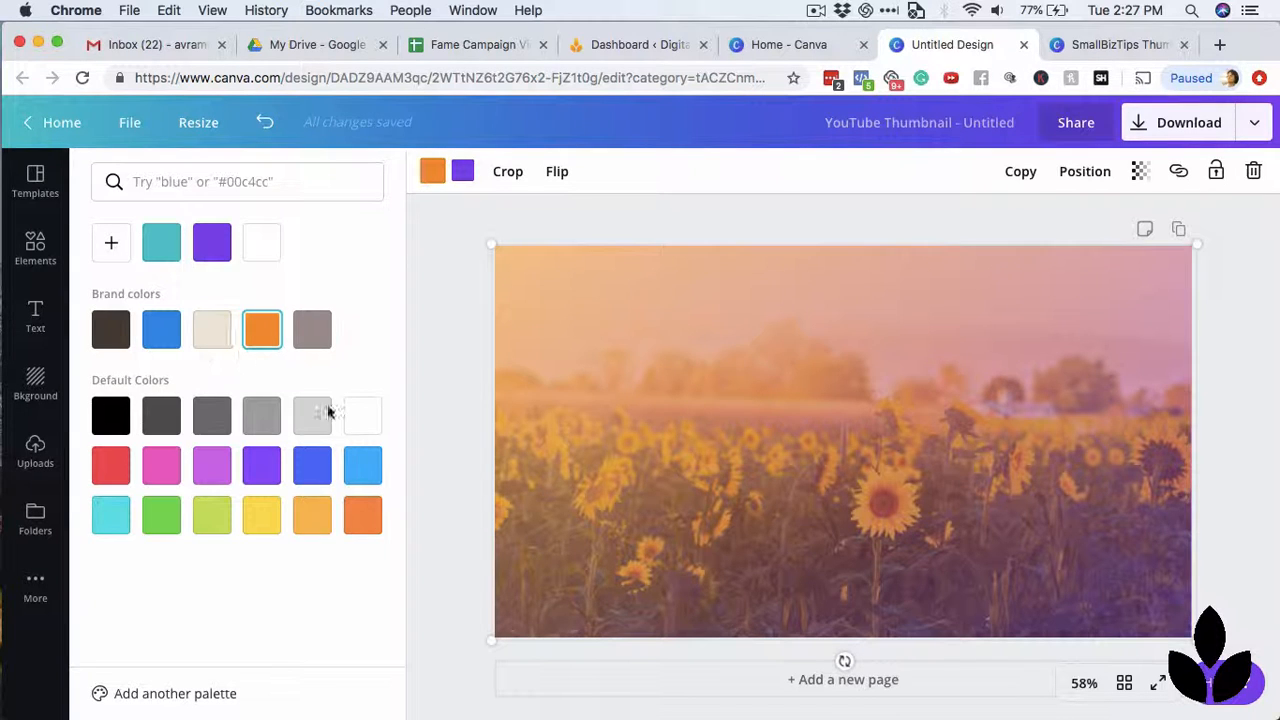
left_click(110, 250)
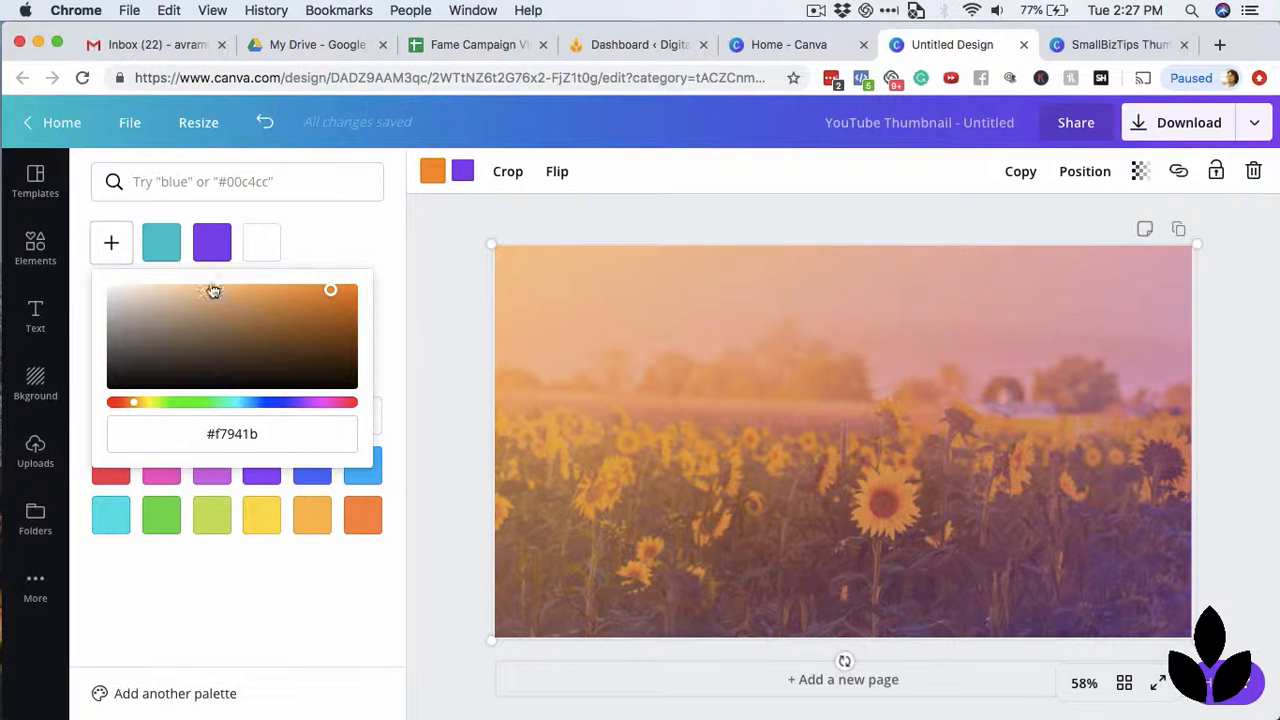
left_click(367, 240)
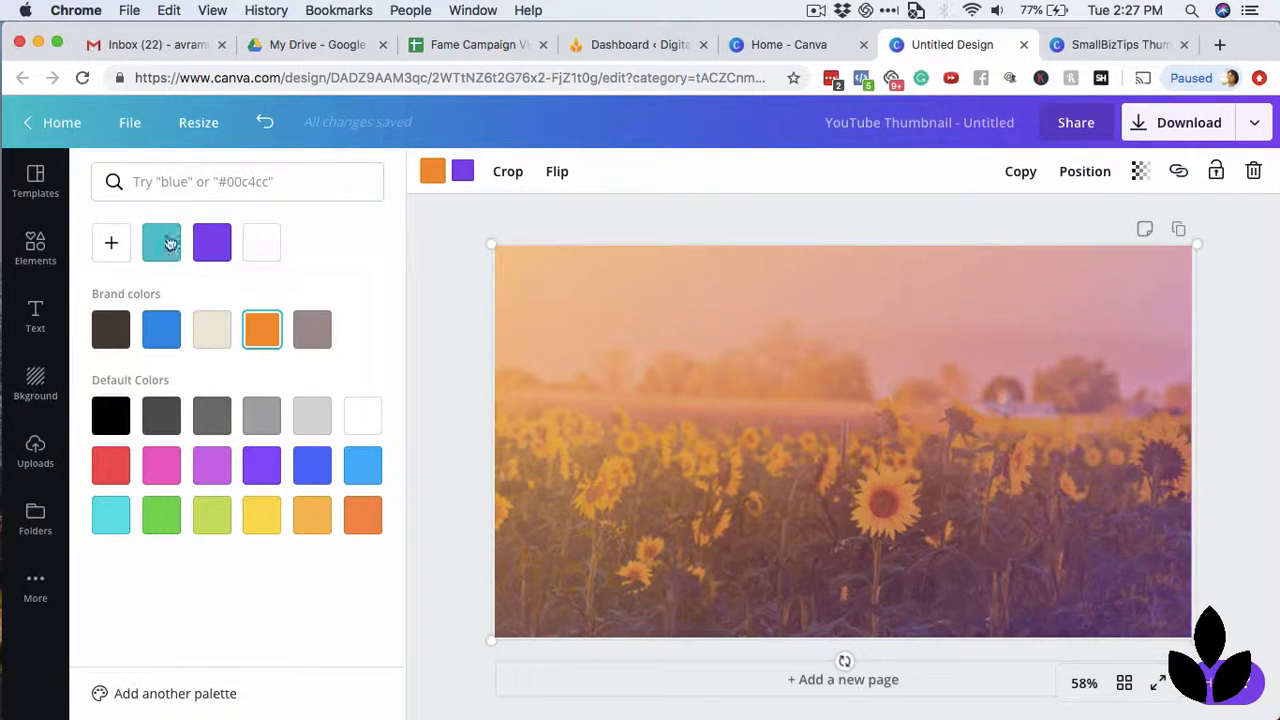
left_click(462, 174)
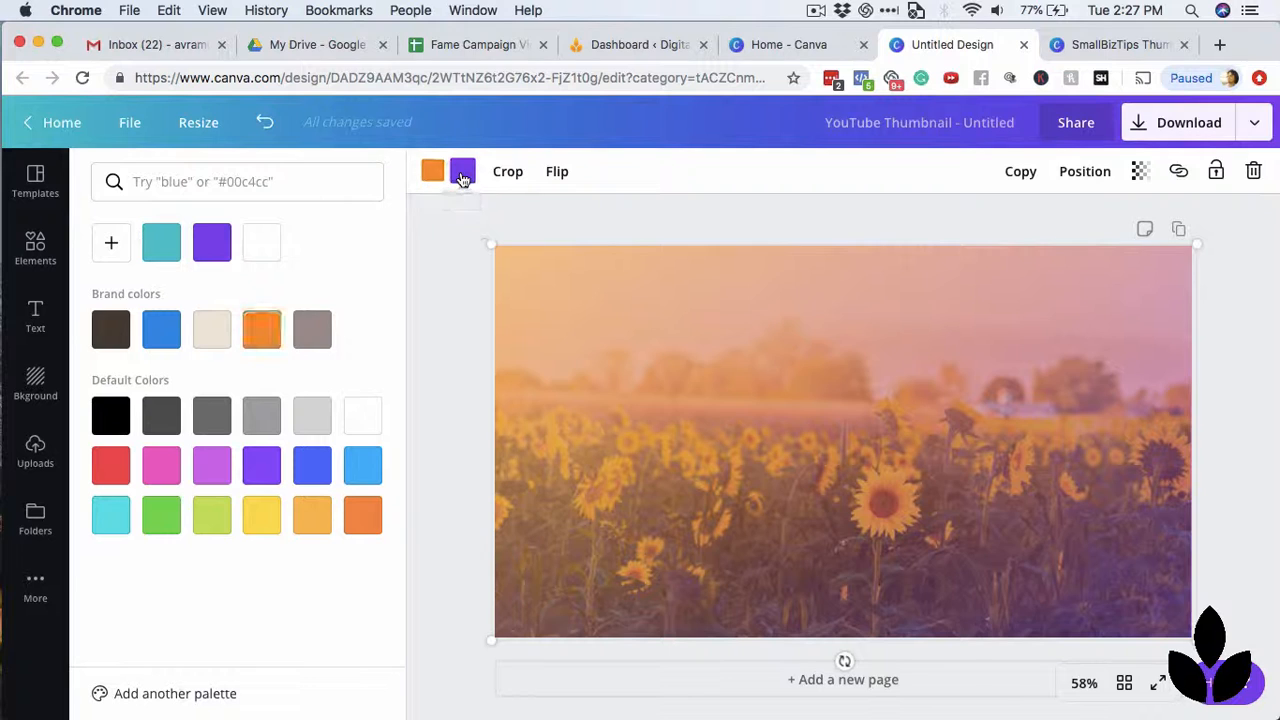
left_click(313, 331)
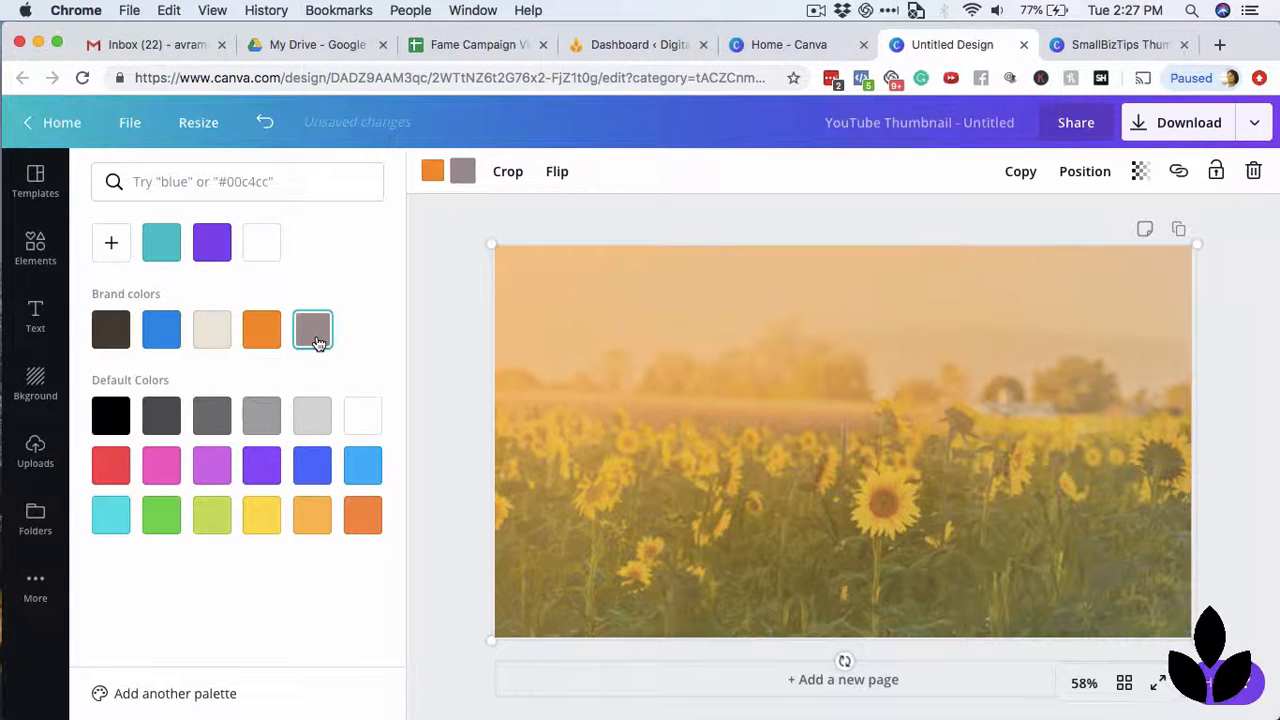
left_click(111, 337)
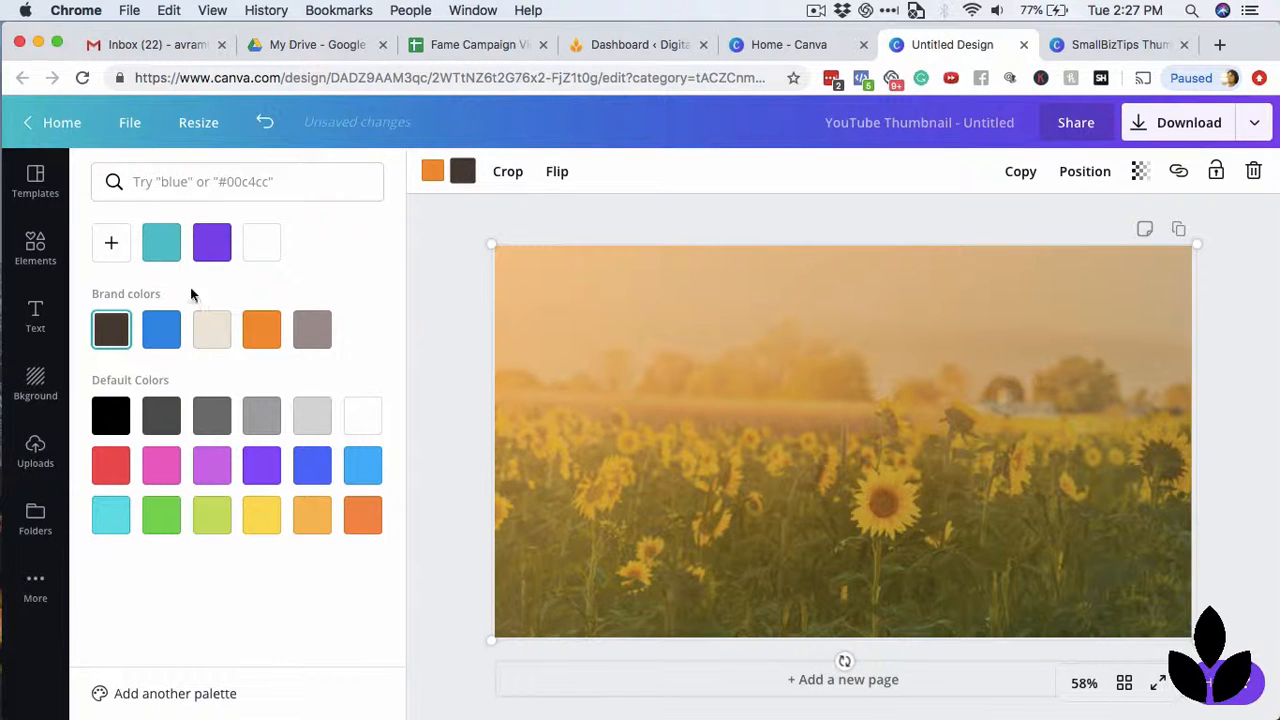
left_click(443, 351)
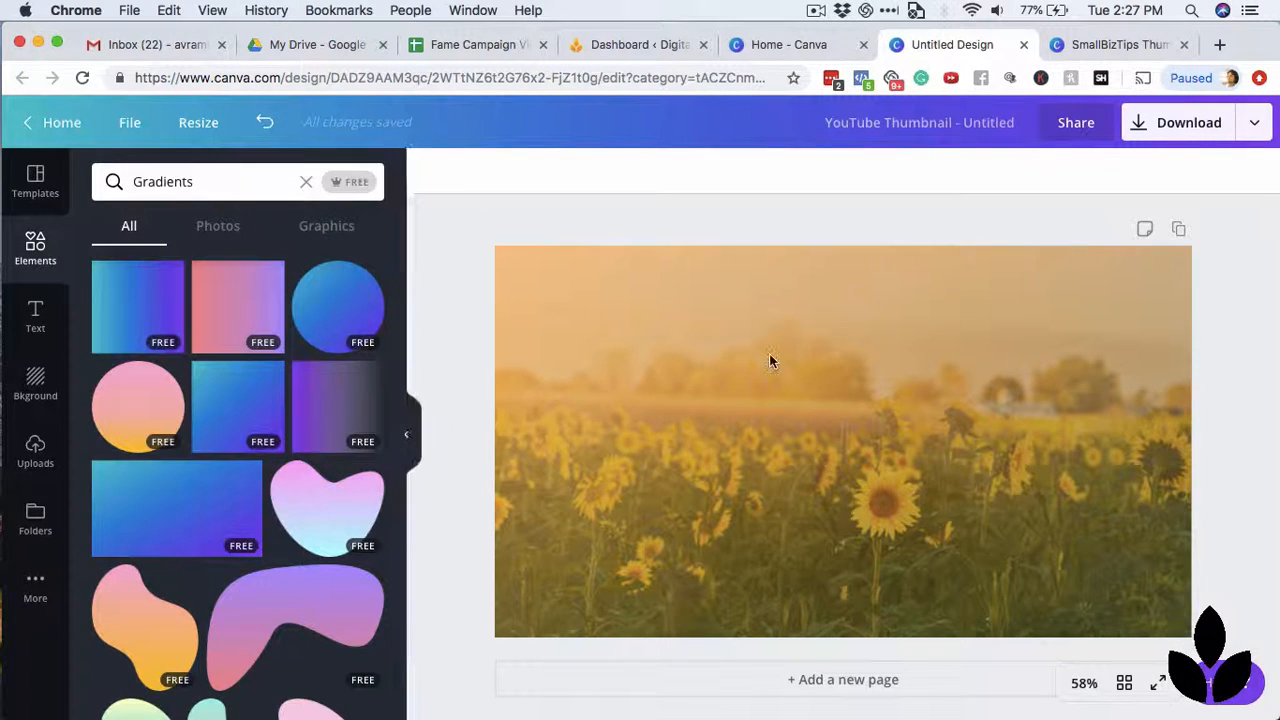
Check the SmallBizTips Thumbnails design, then add the straight peach-to-pink gradient brush stroke and move it to the upper part of the canvas.
left_click(1094, 45)
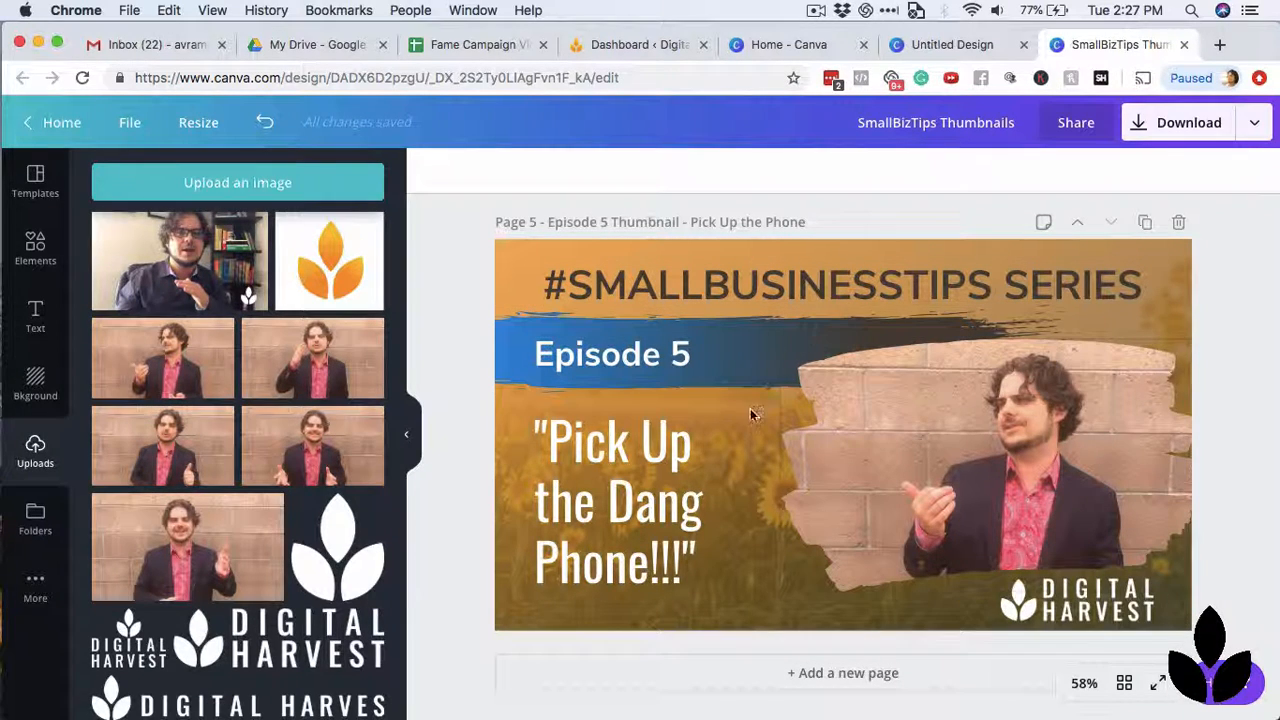
left_click(945, 46)
scroll(285, 482, "down", 3)
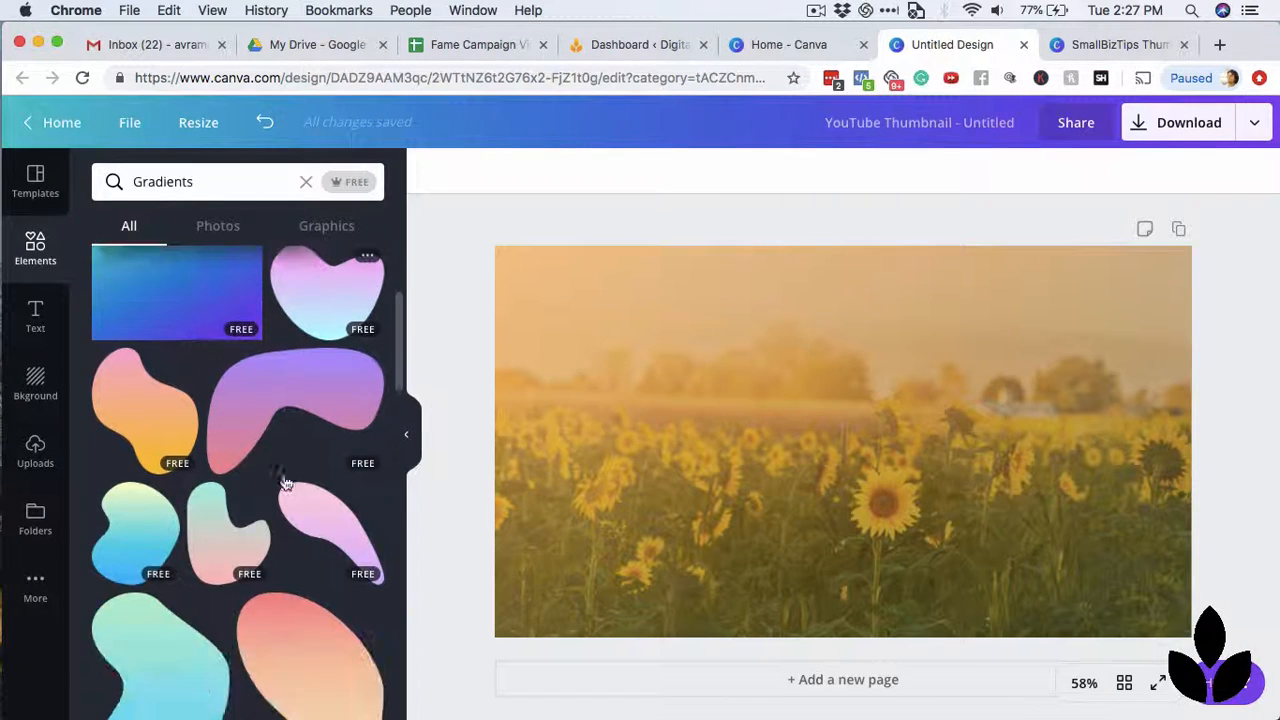
scroll(285, 482, "down", 10)
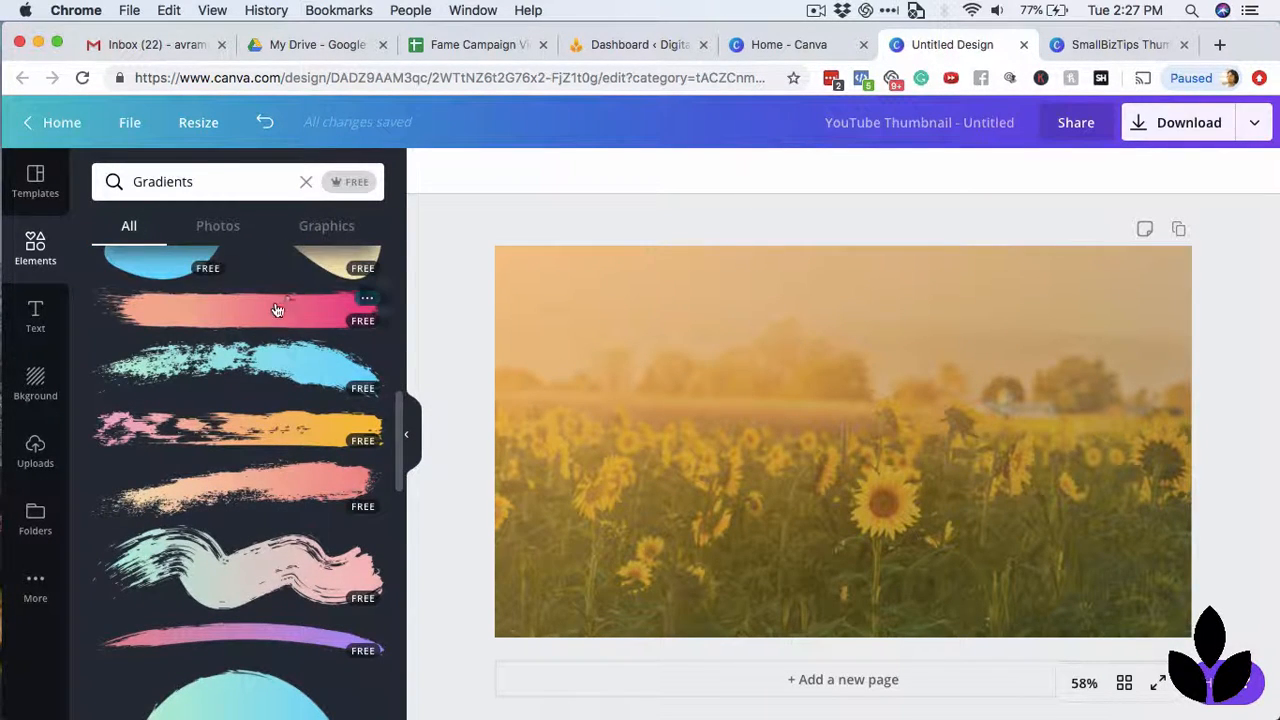
left_click(298, 312)
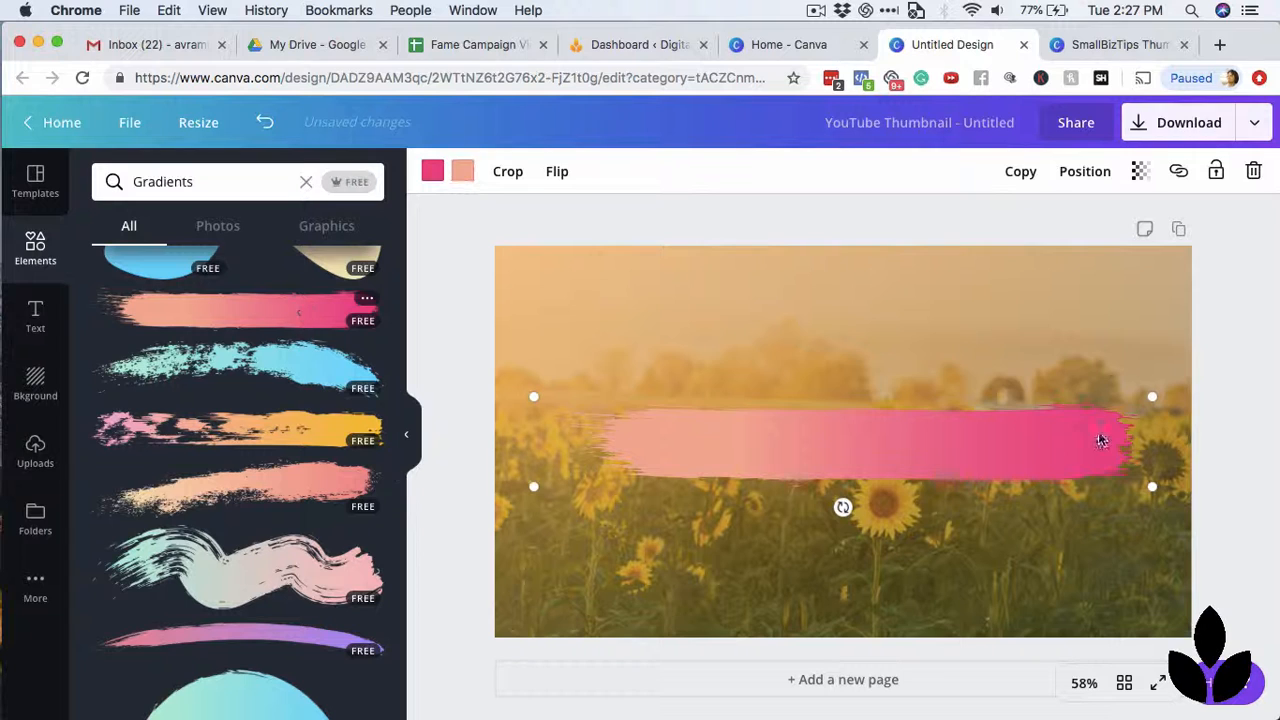
mouse_move(1030, 446)
left_mouse_down()
mouse_move(933, 348)
mouse_move(942, 339)
left_mouse_up()
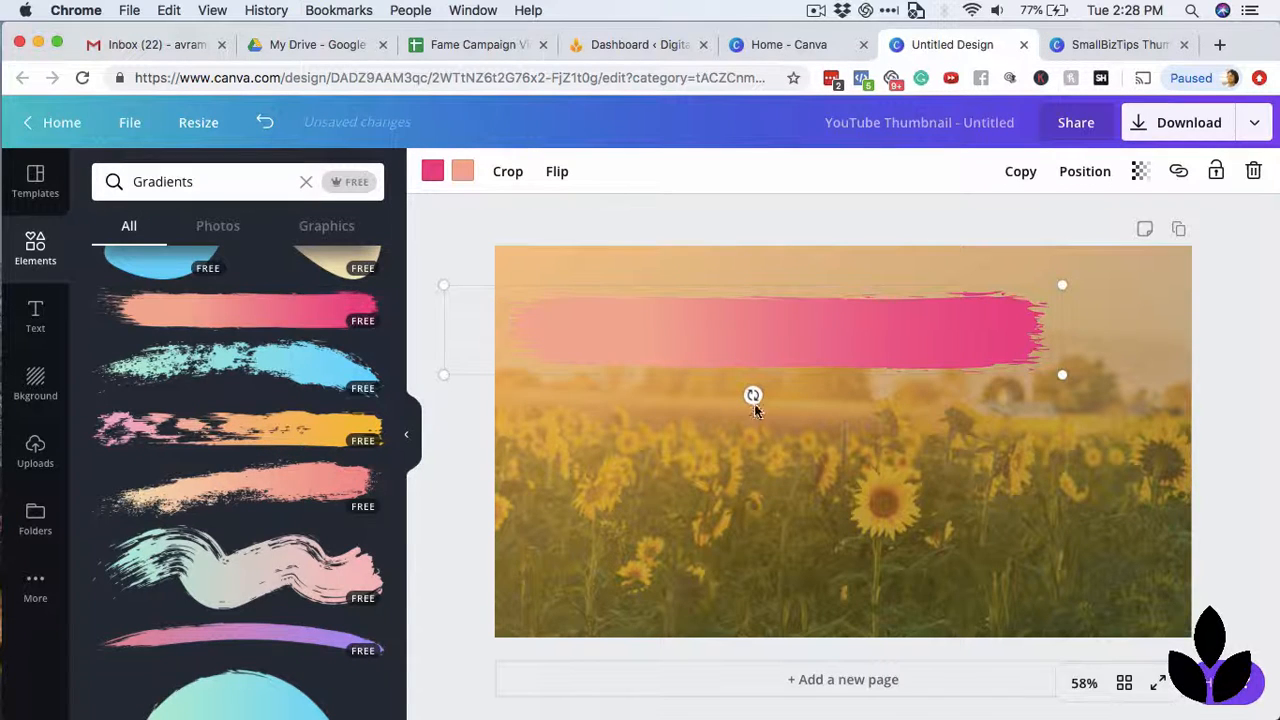
Rotate the brush stroke half a turn, compare it with the SmallBizTips Thumbnails design, and shift it slightly down and right.
mouse_move(751, 395)
left_mouse_down()
mouse_move(663, 340)
mouse_move(746, 297)
mouse_move(757, 306)
left_mouse_up()
left_click(1110, 52)
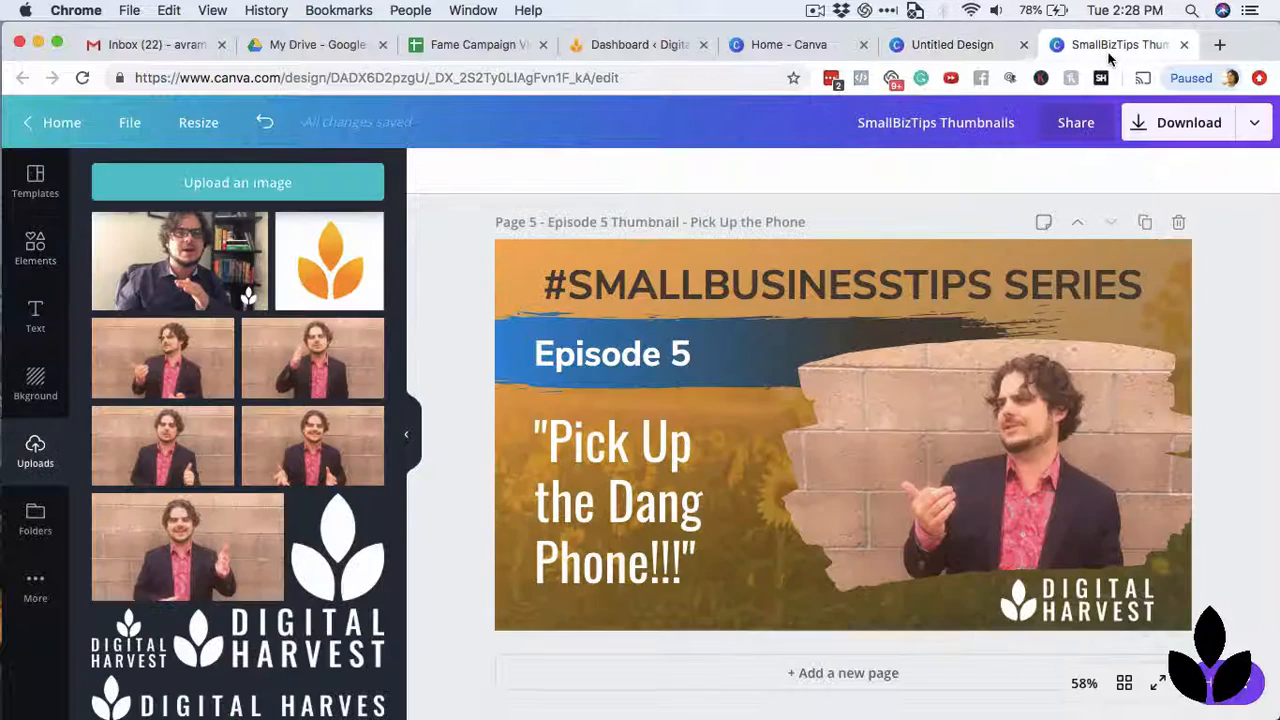
left_click(930, 44)
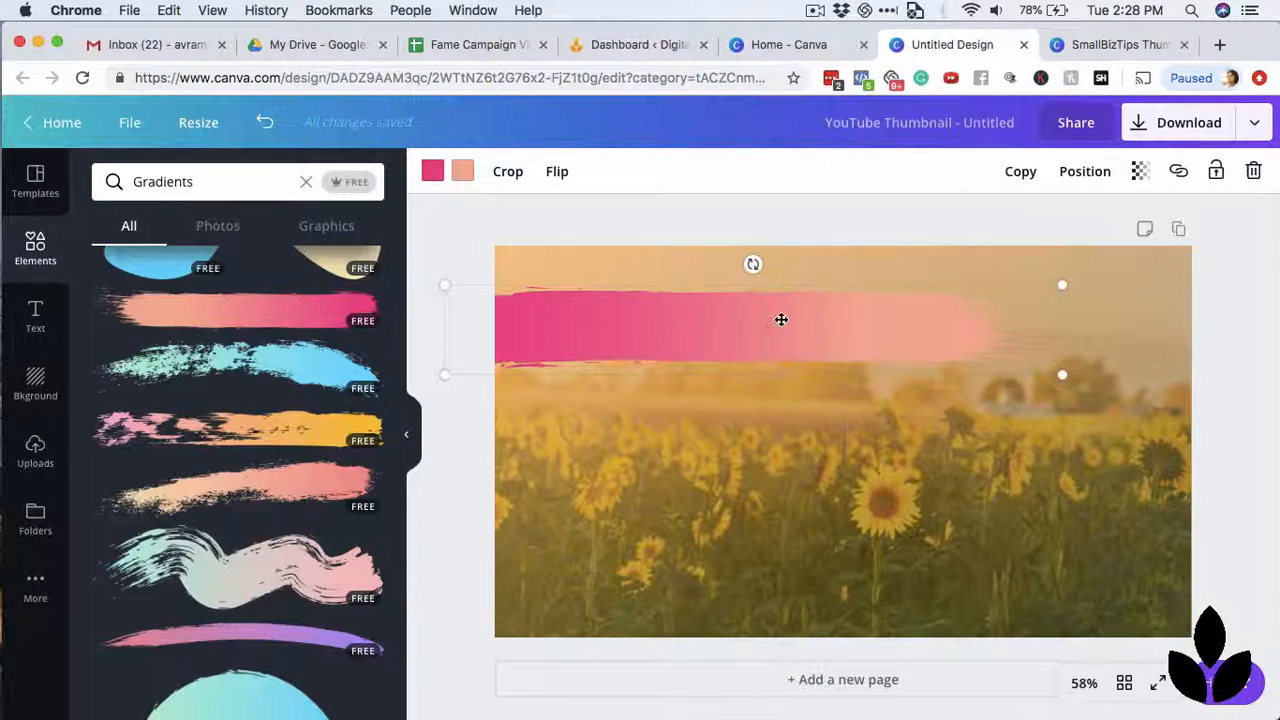
left_click_drag(786, 334, 799, 343)
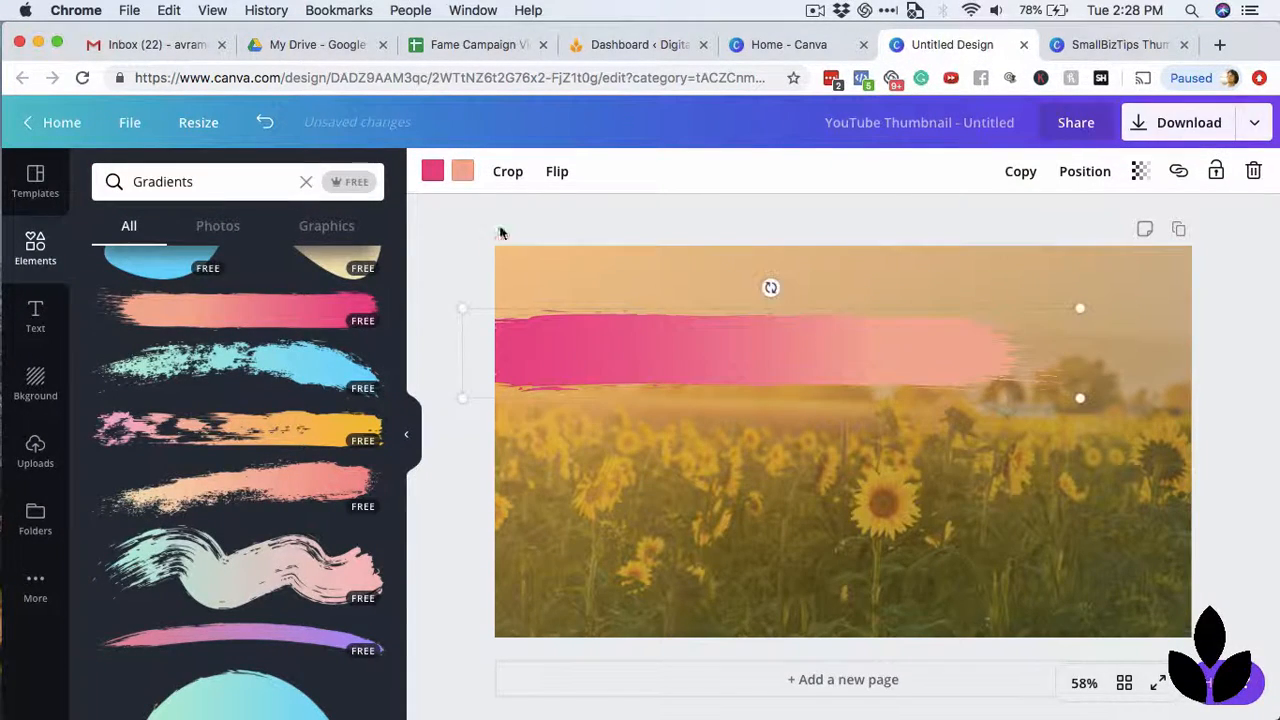
Recolour the brush stroke with the blue brand colour in place of pink and dark brown in place of peach.
left_click(433, 173)
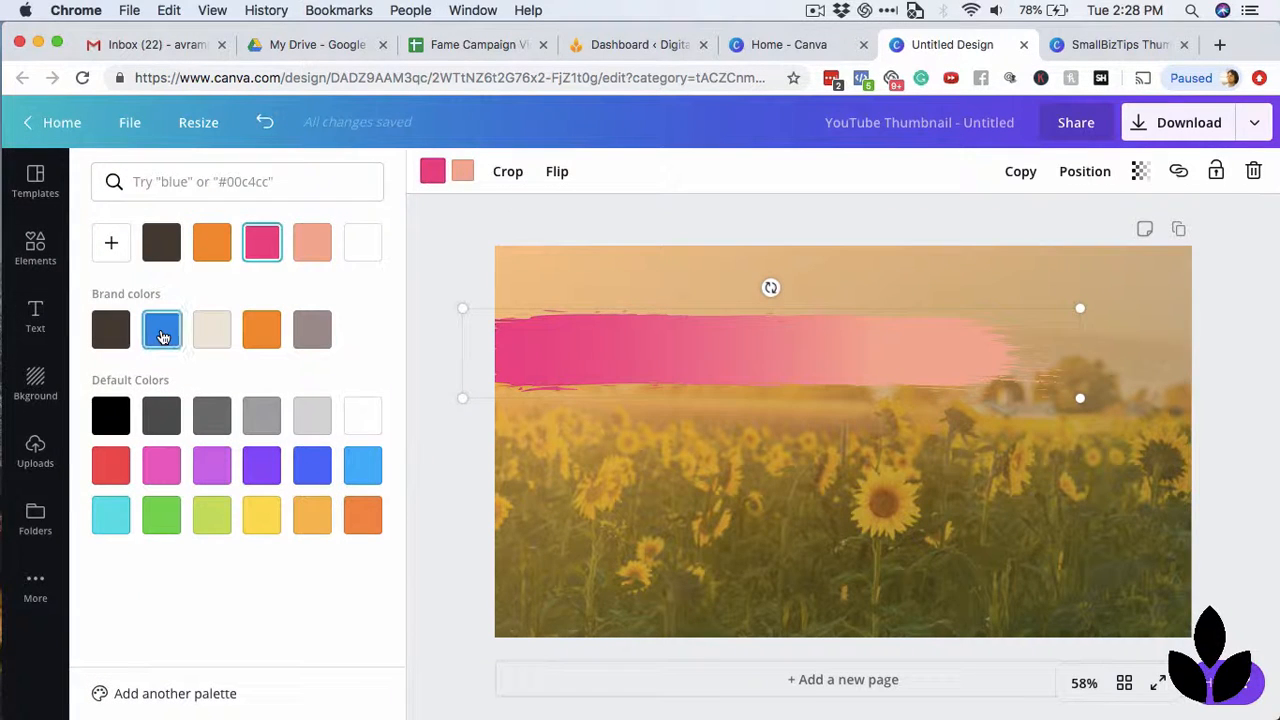
left_click(162, 329)
left_click(462, 171)
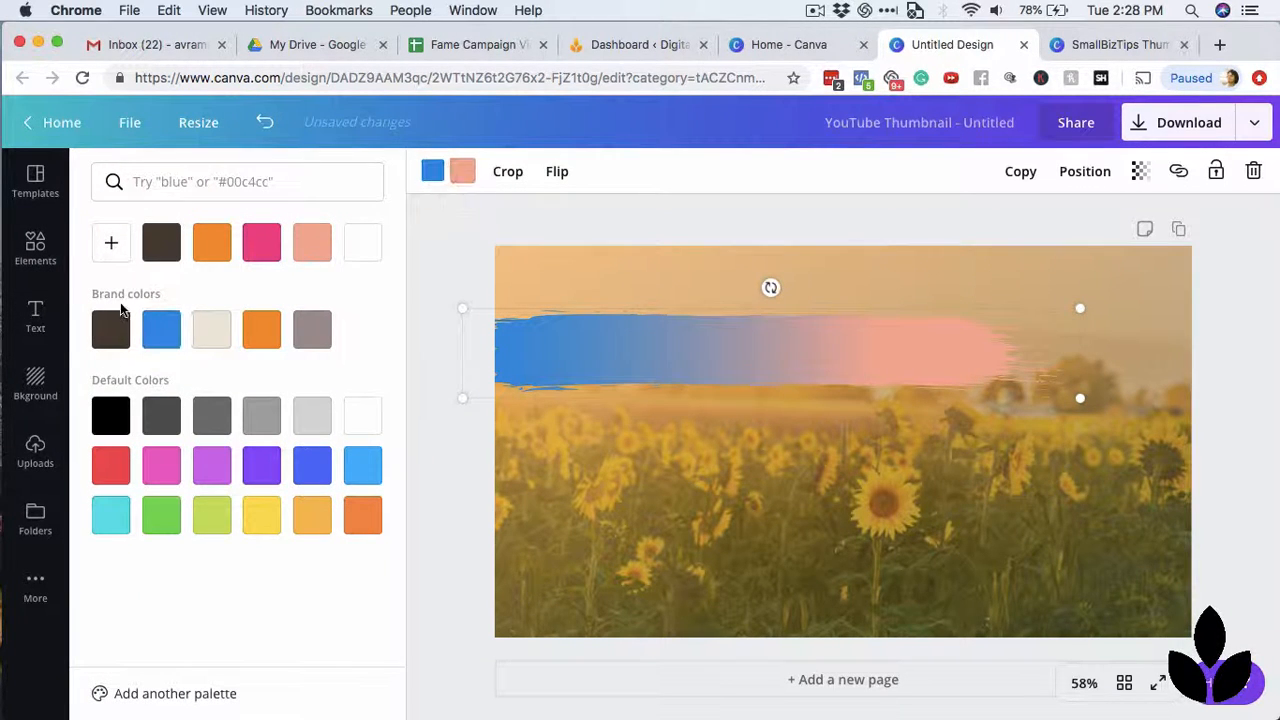
left_click(111, 329)
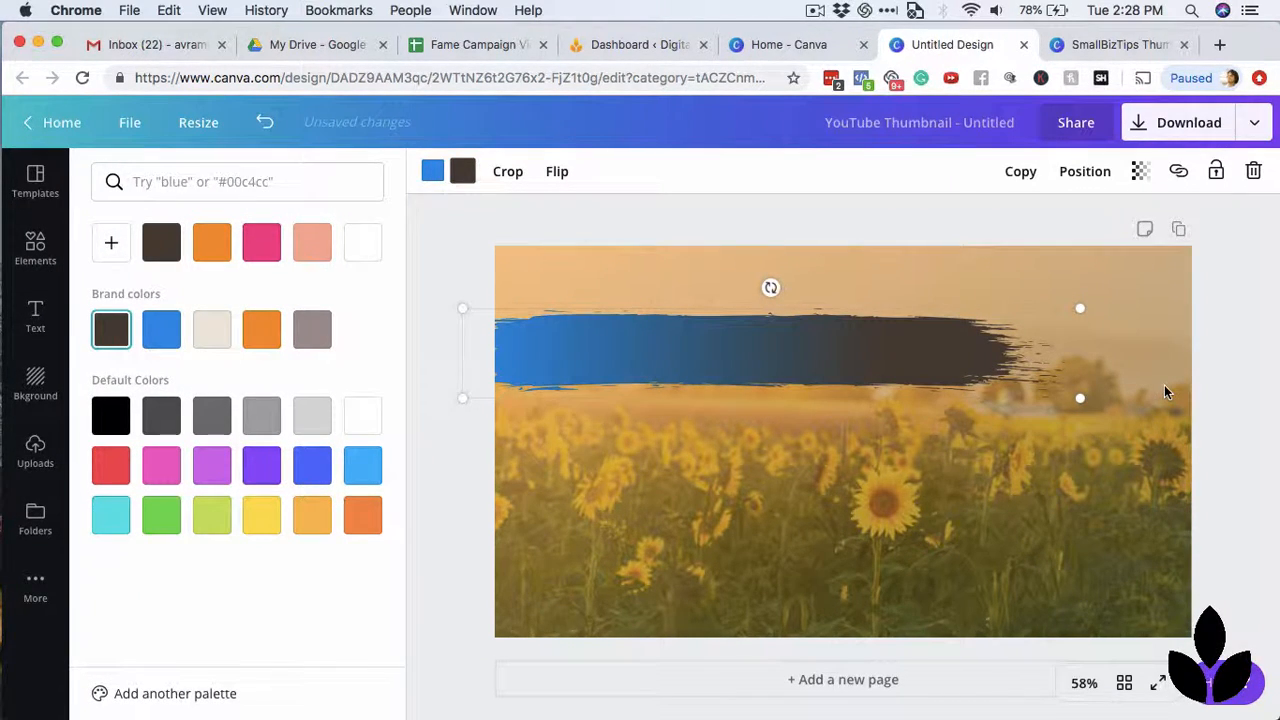
Compare with the SmallBizTips Thumbnails design, then nudge the brush stroke slightly lower and deselect it.
left_click(1128, 50)
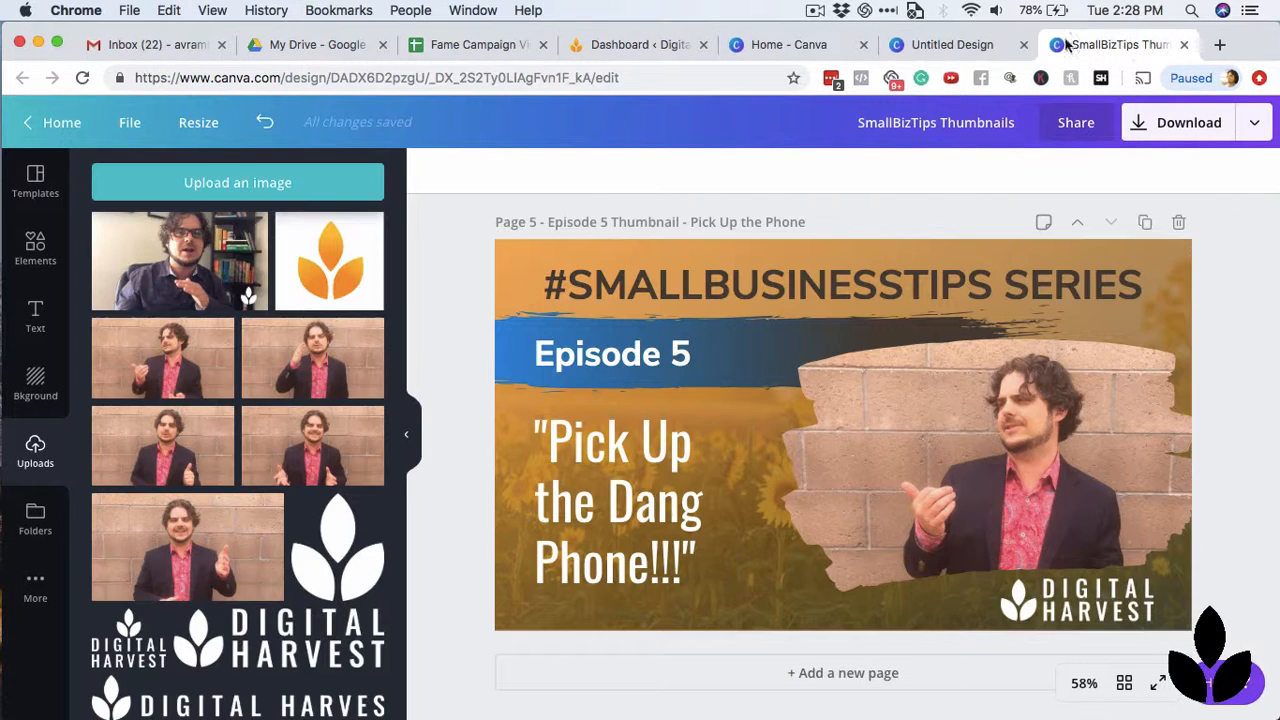
left_click(960, 45)
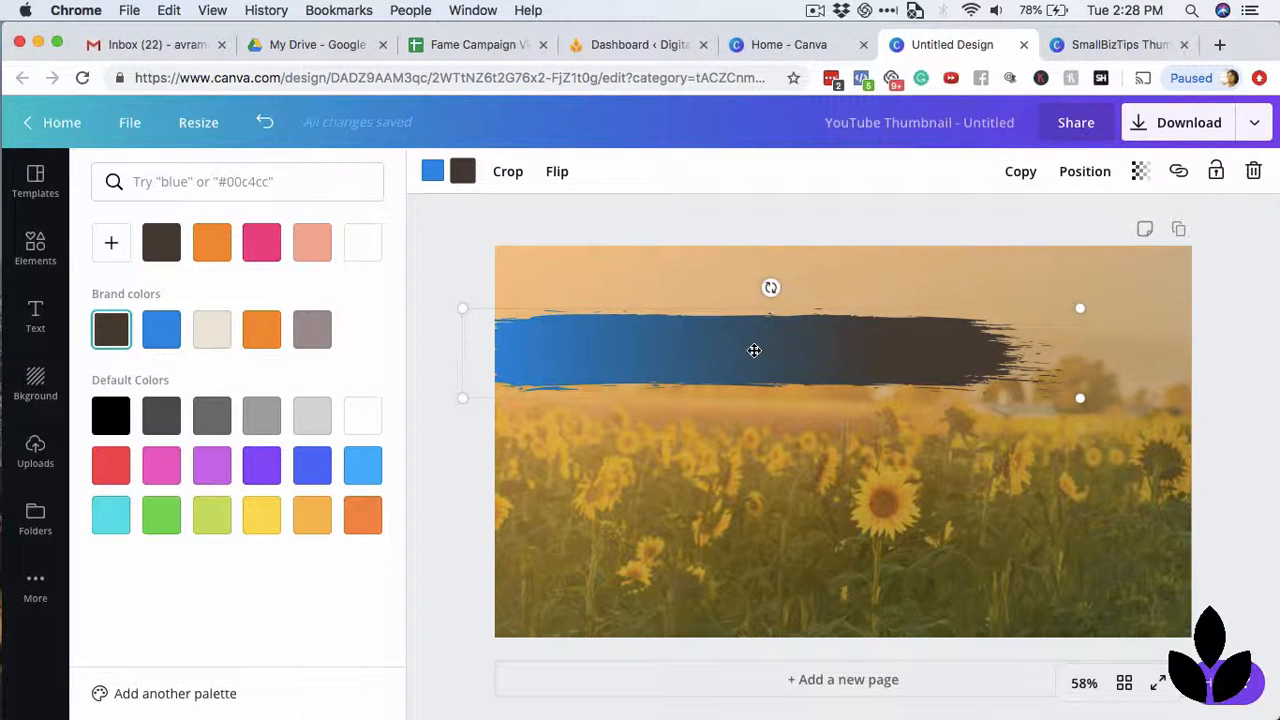
left_click_drag(754, 350, 752, 354)
left_click(1214, 311)
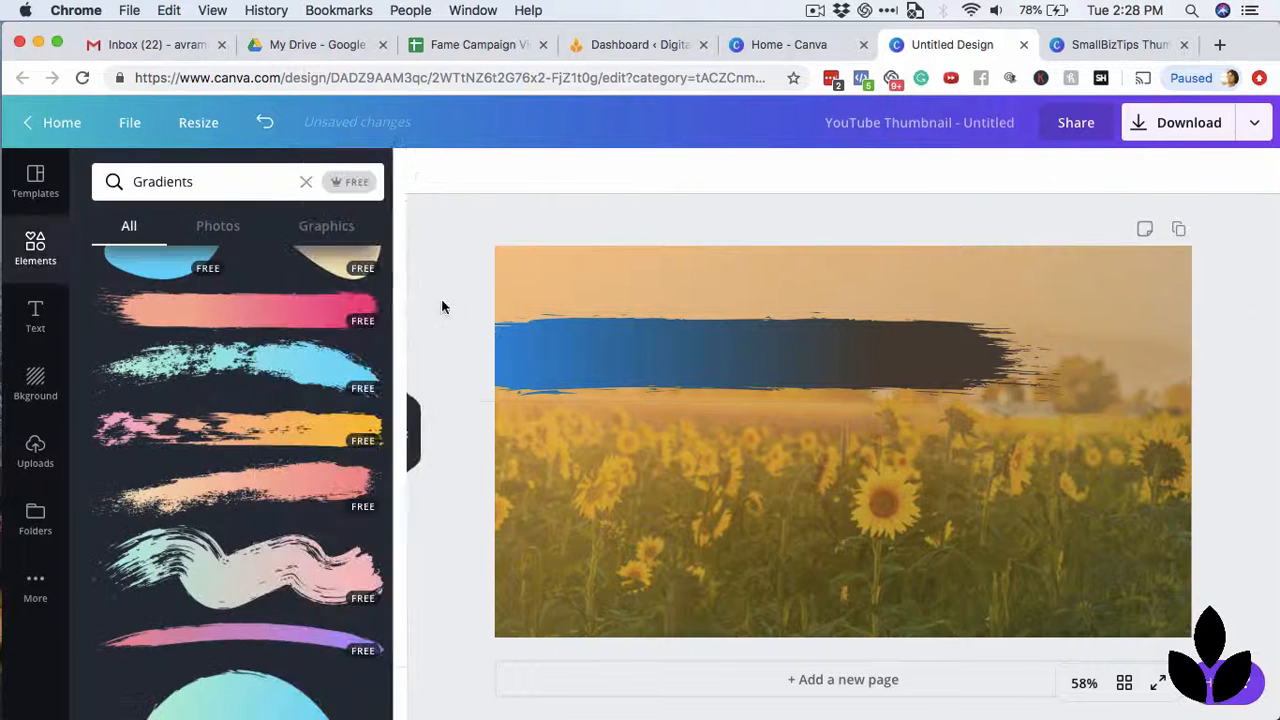
Add a heading reading "#SMALLBUSINESSTIPS SERIES" and move it above the brush stroke.
left_click(40, 316)
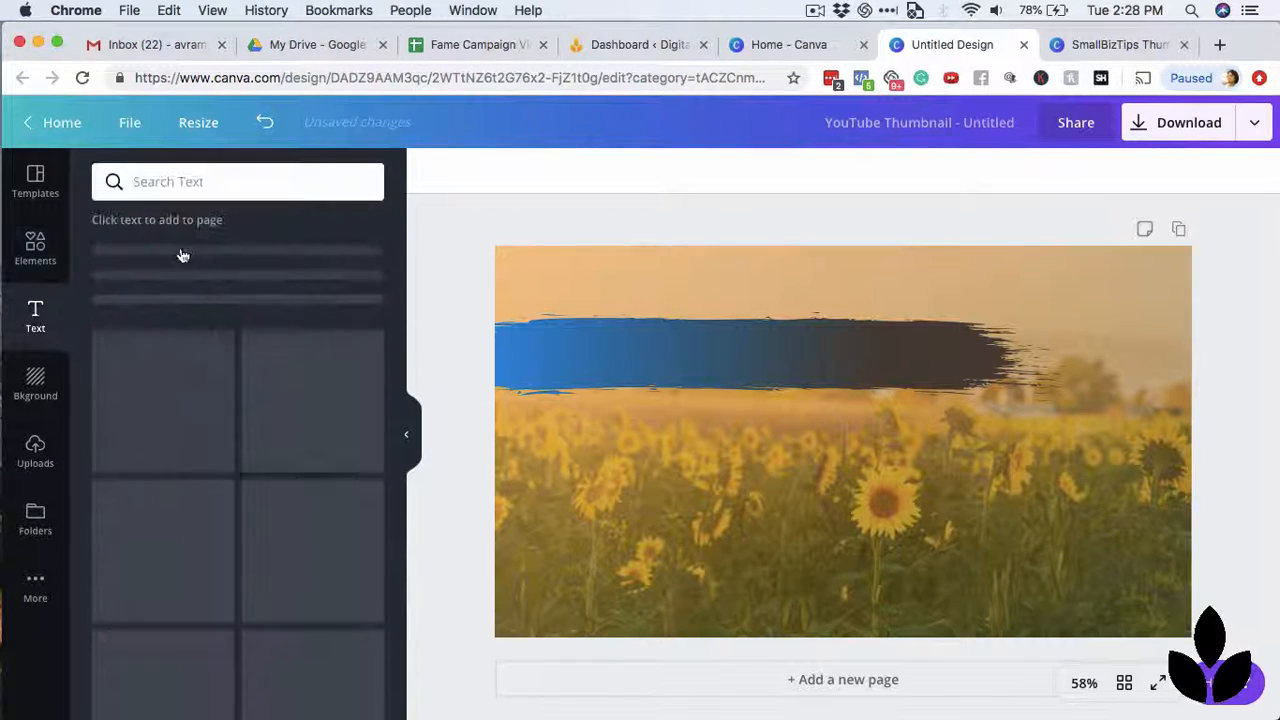
left_click(210, 258)
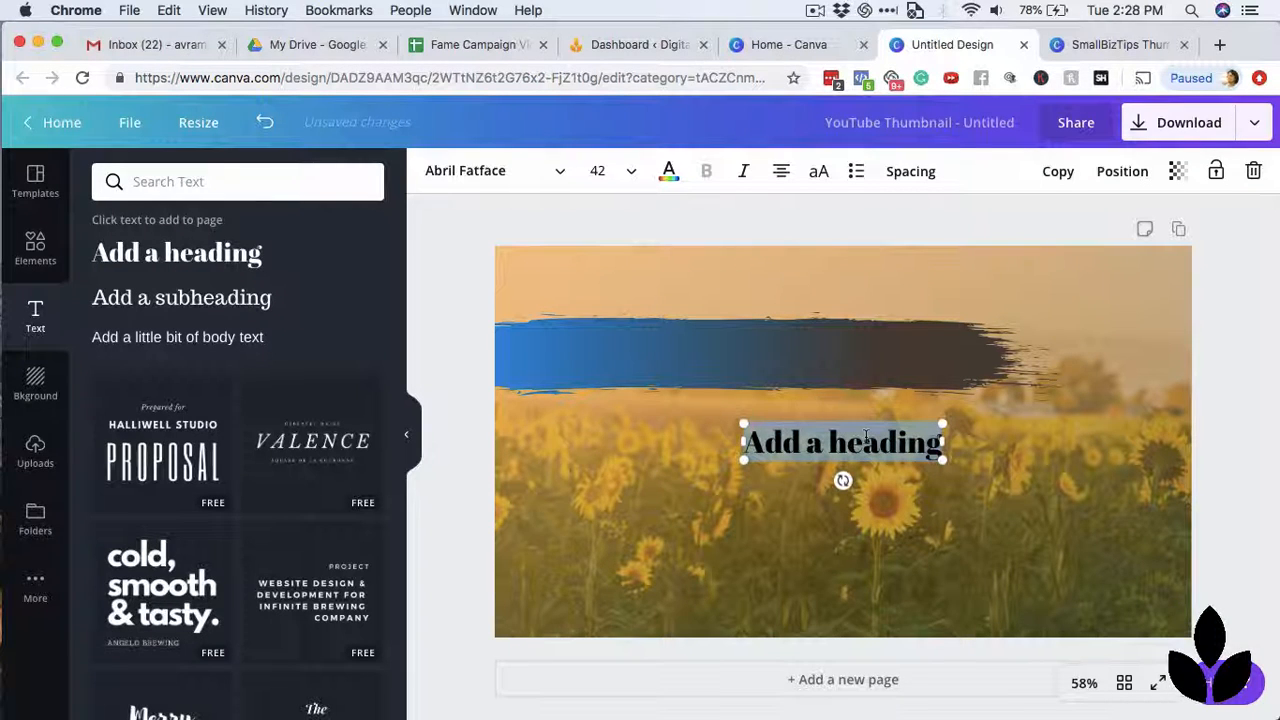
left_click_drag(894, 440, 774, 441)
type("#S")
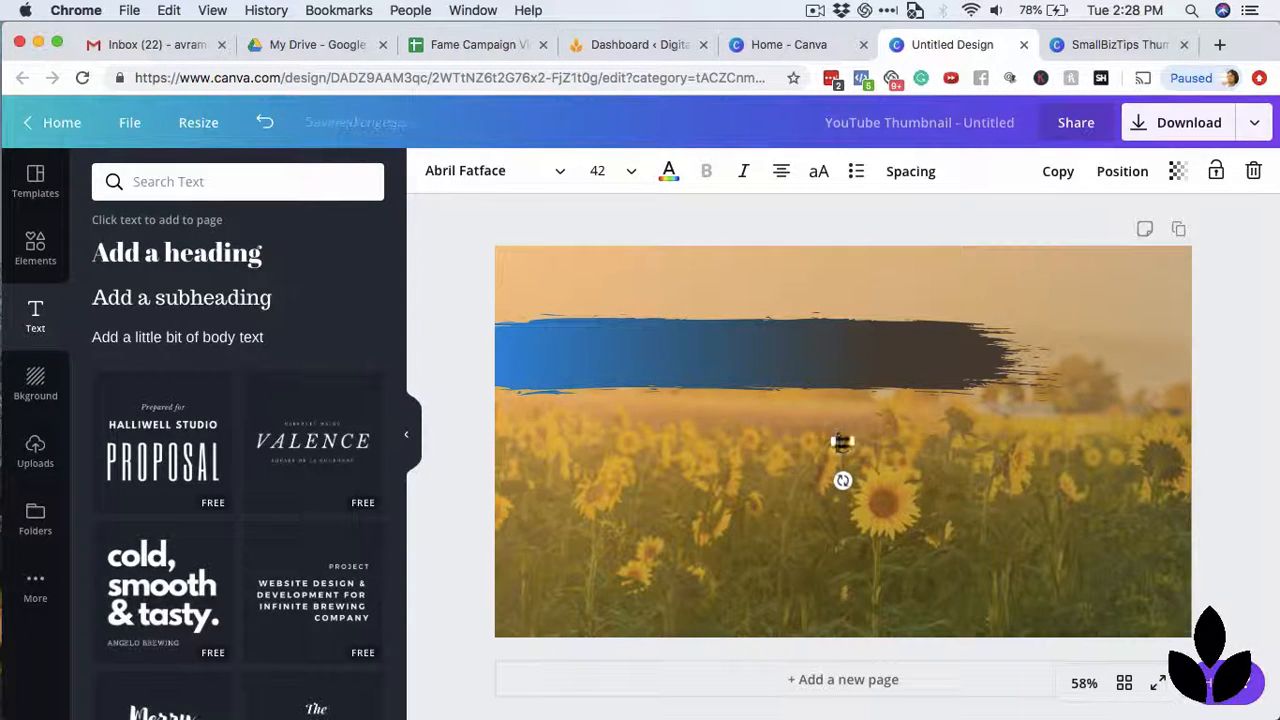
type("MALLB")
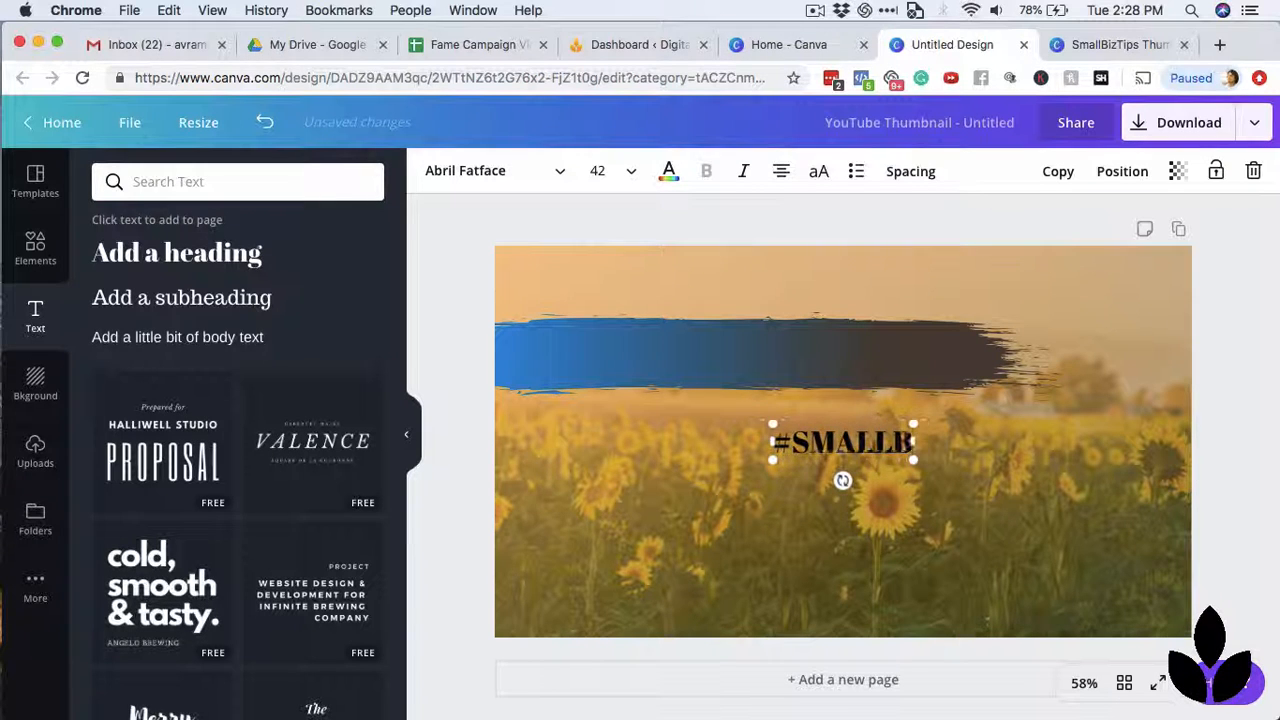
type("USINESSTIPS")
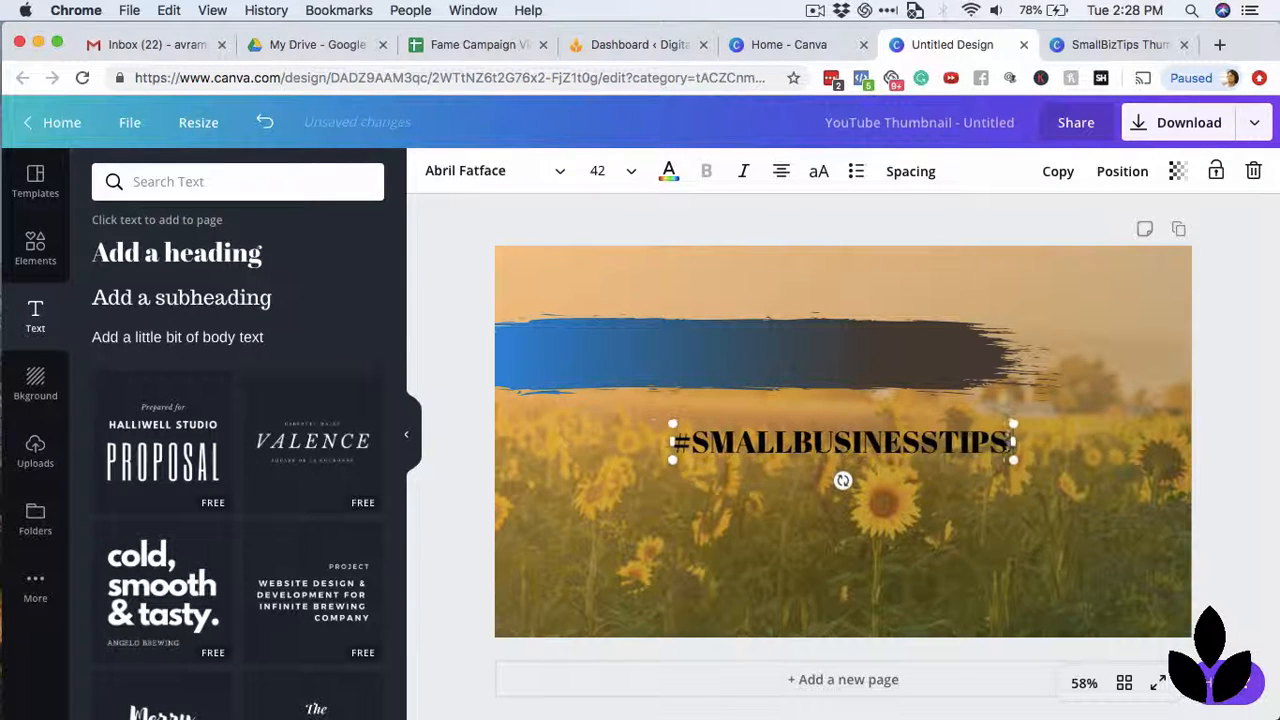
type(" SERIES")
left_click(1236, 380)
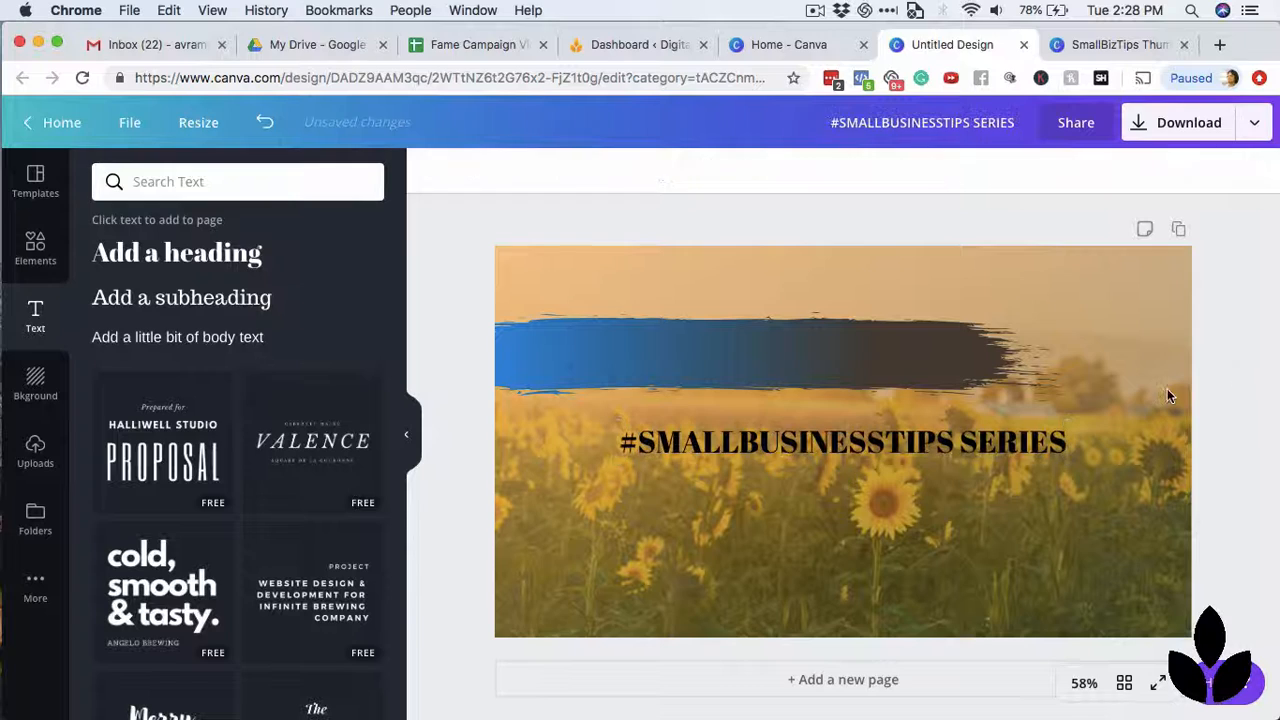
left_click_drag(879, 446, 871, 290)
left_click(551, 171)
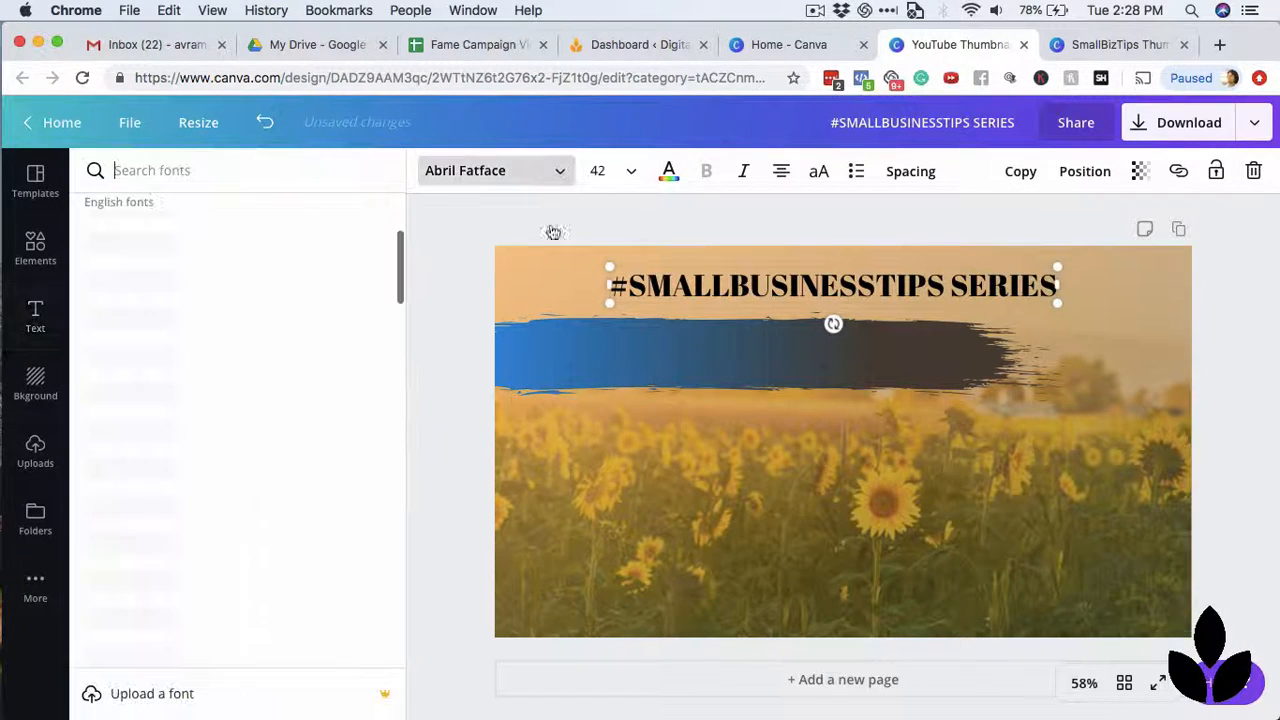
scroll(207, 535, "down", 20)
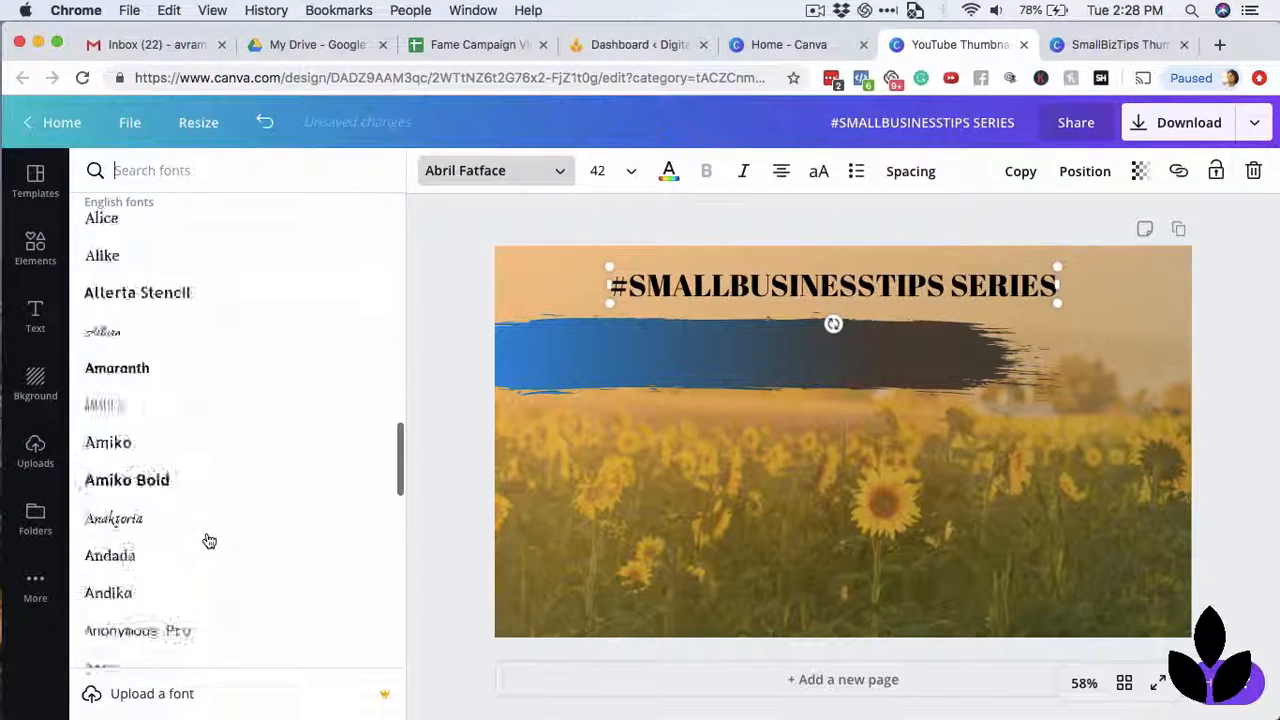
scroll(243, 428, "up", 20)
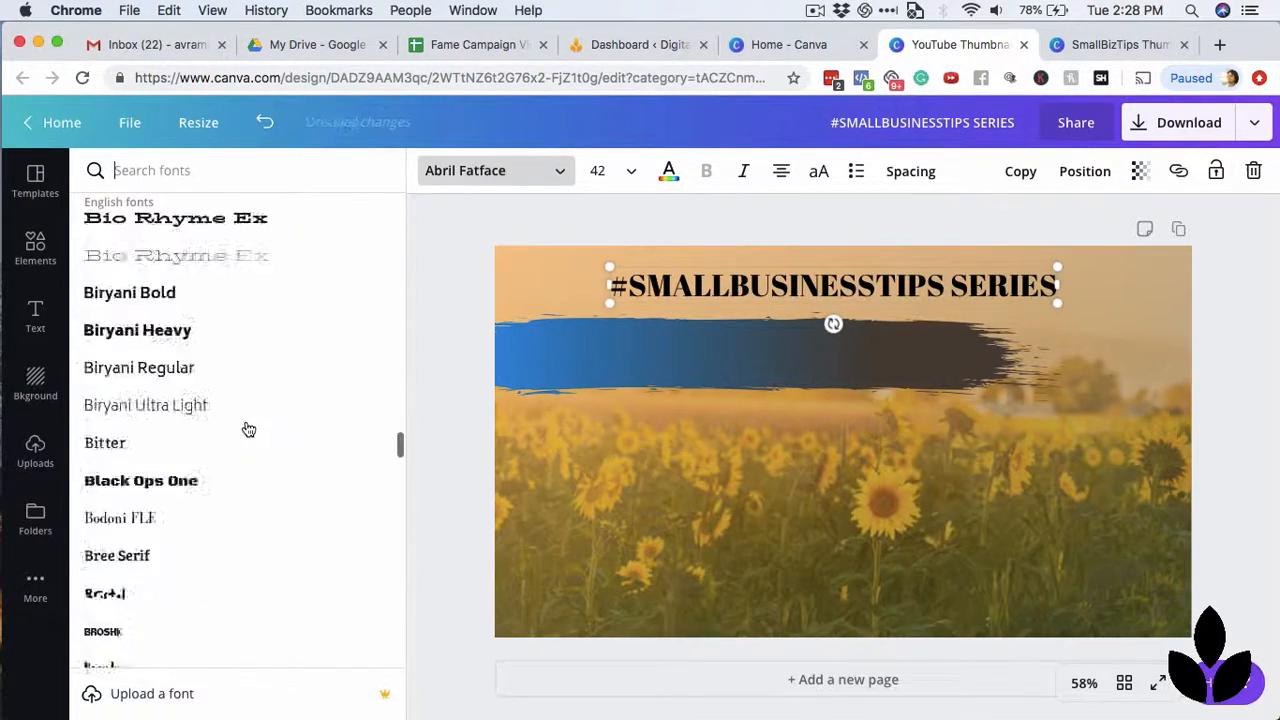
left_click(444, 358)
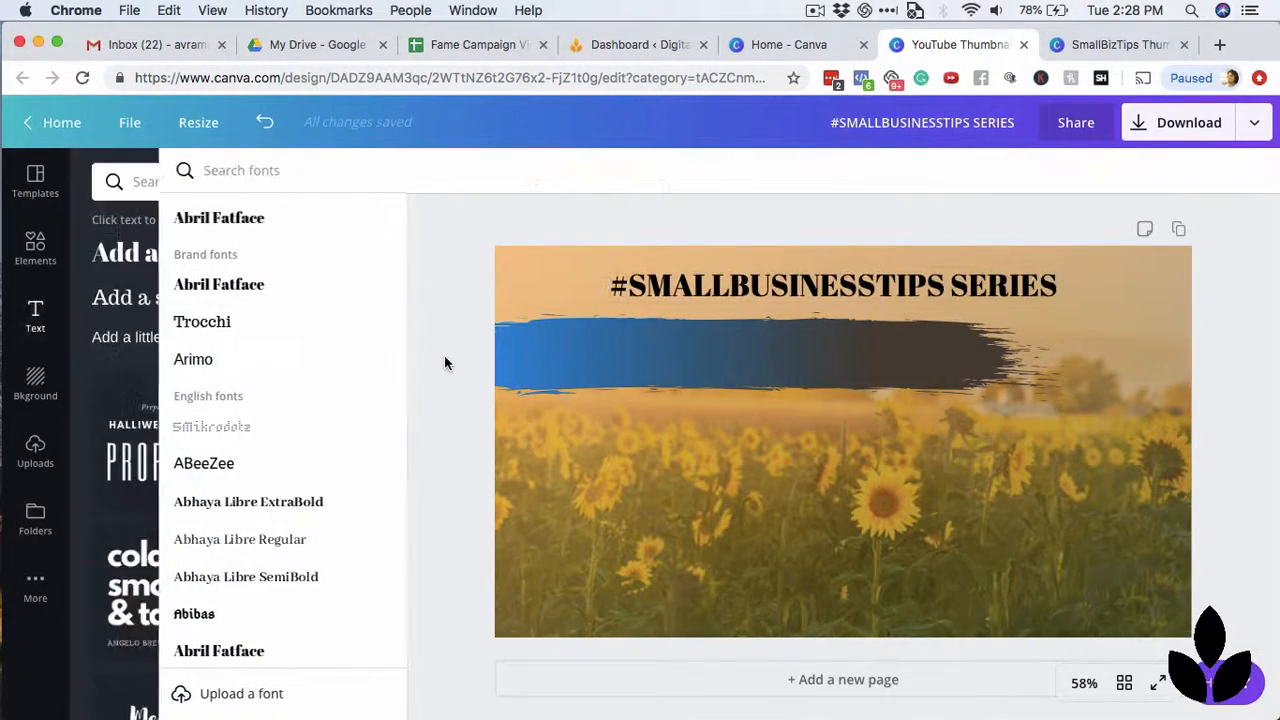
Add a second heading reading "Episode 6" below the brush stroke.
left_click(243, 255)
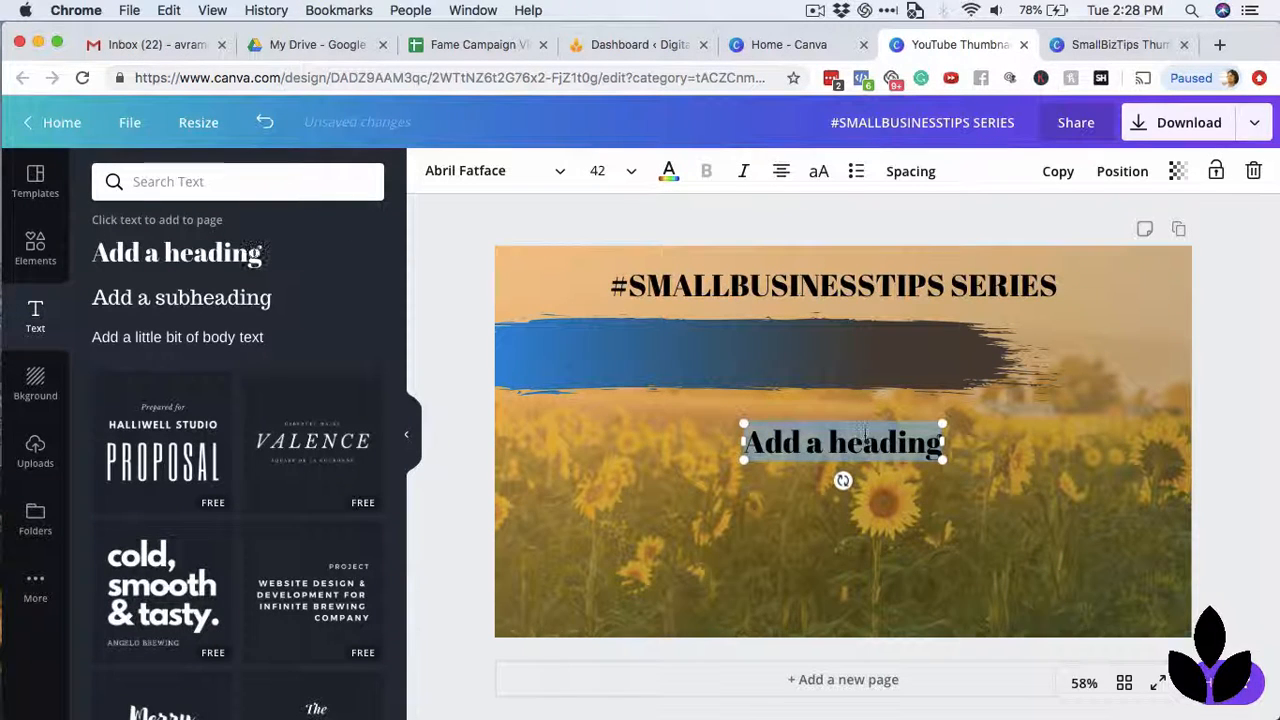
type("Episode 6")
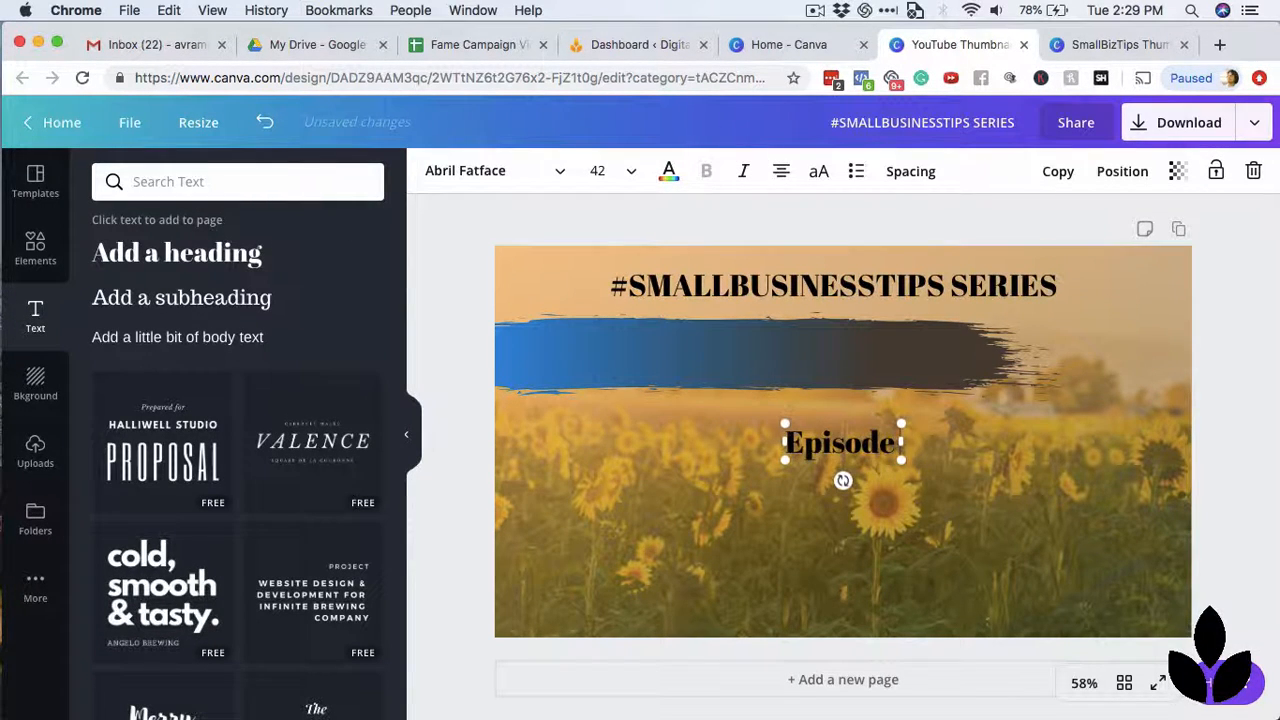
left_click(1233, 347)
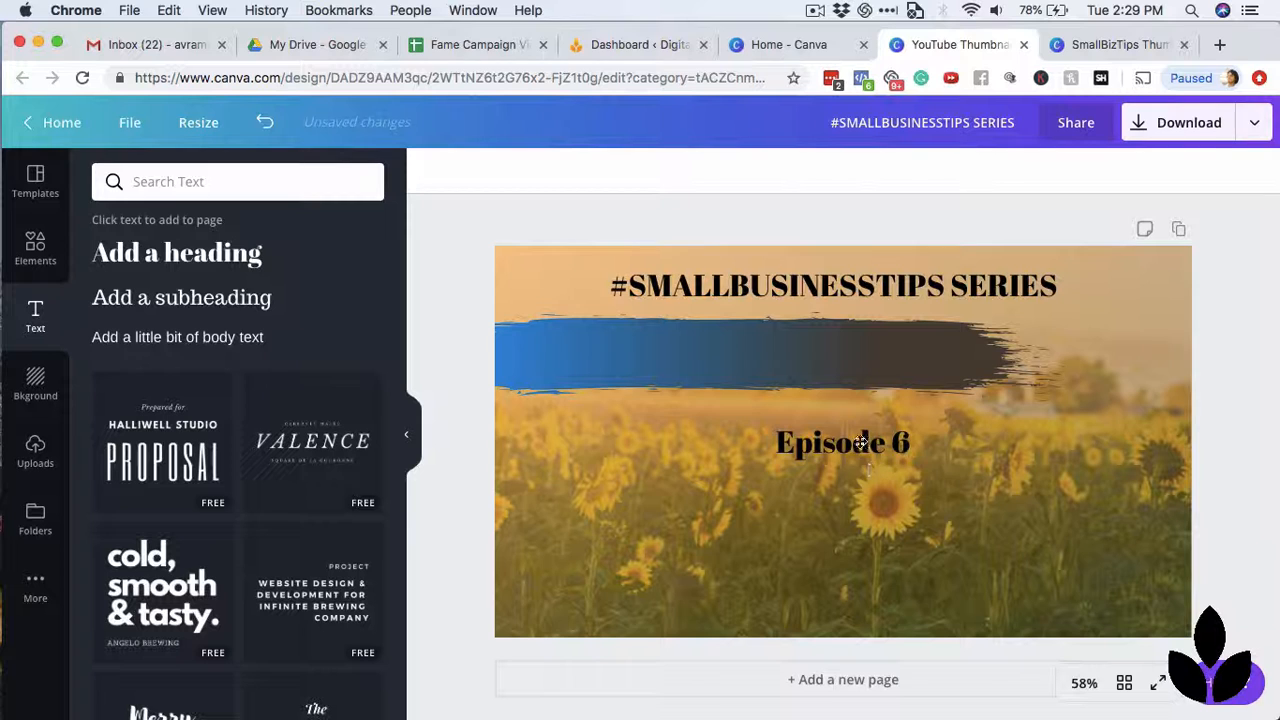
Move the "Episode 6" heading onto the left end of the brush stroke and colour its text white.
mouse_move(860, 442)
left_mouse_down()
mouse_move(611, 329)
mouse_move(603, 358)
left_mouse_up()
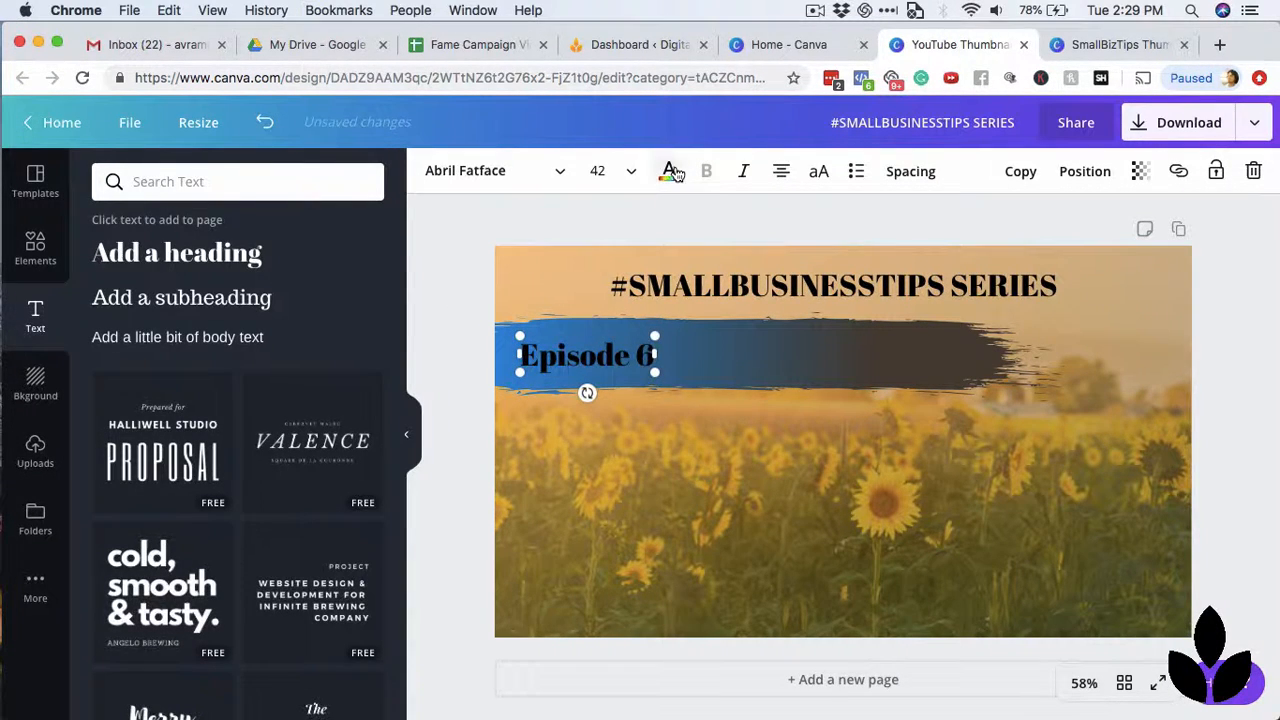
left_click(670, 171)
left_click(362, 243)
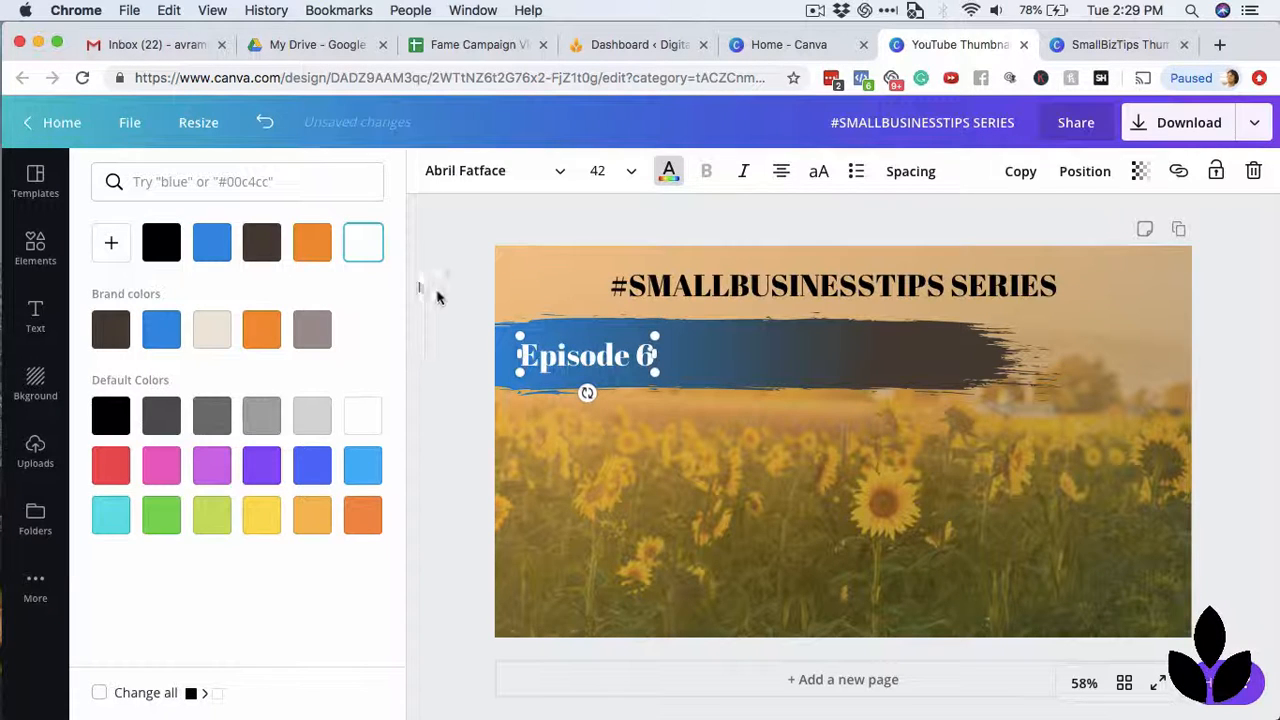
left_click(437, 297)
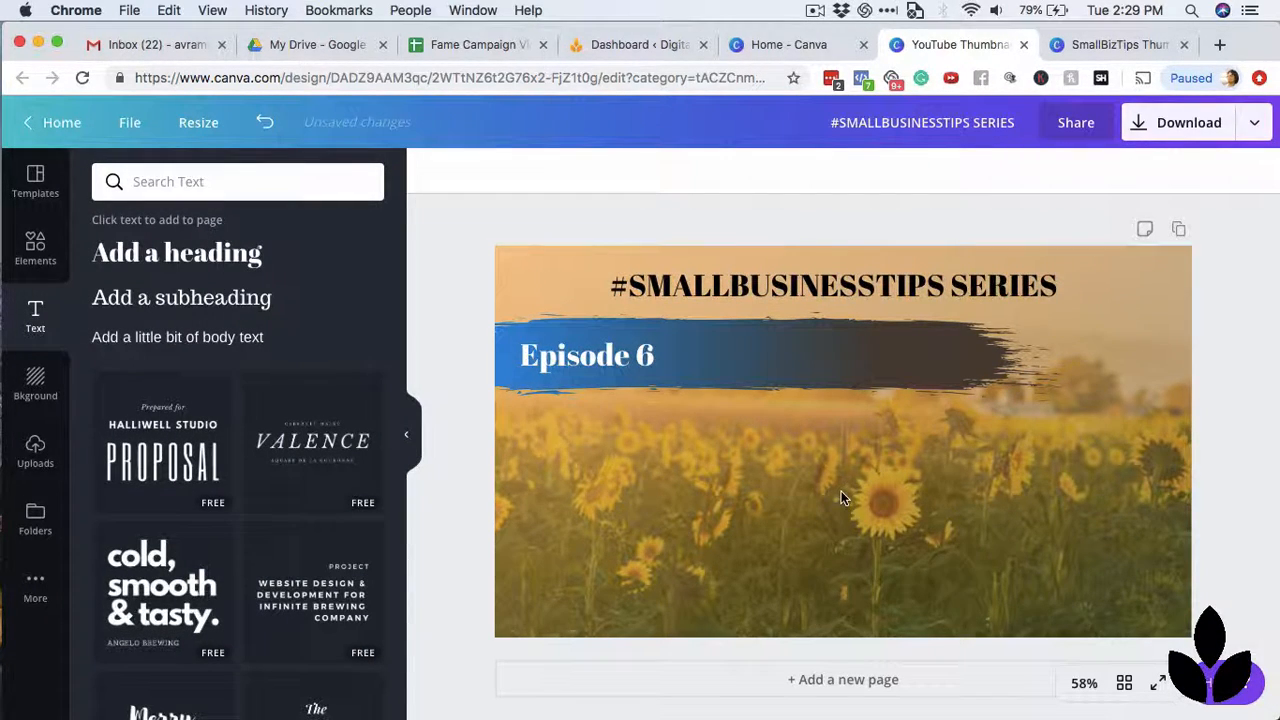
Check the SmallBizTips Thumbnails design, then add a heading reading ""Pick Up the Dang Phone"" below the brush stroke.
key("ctrl+Tab")
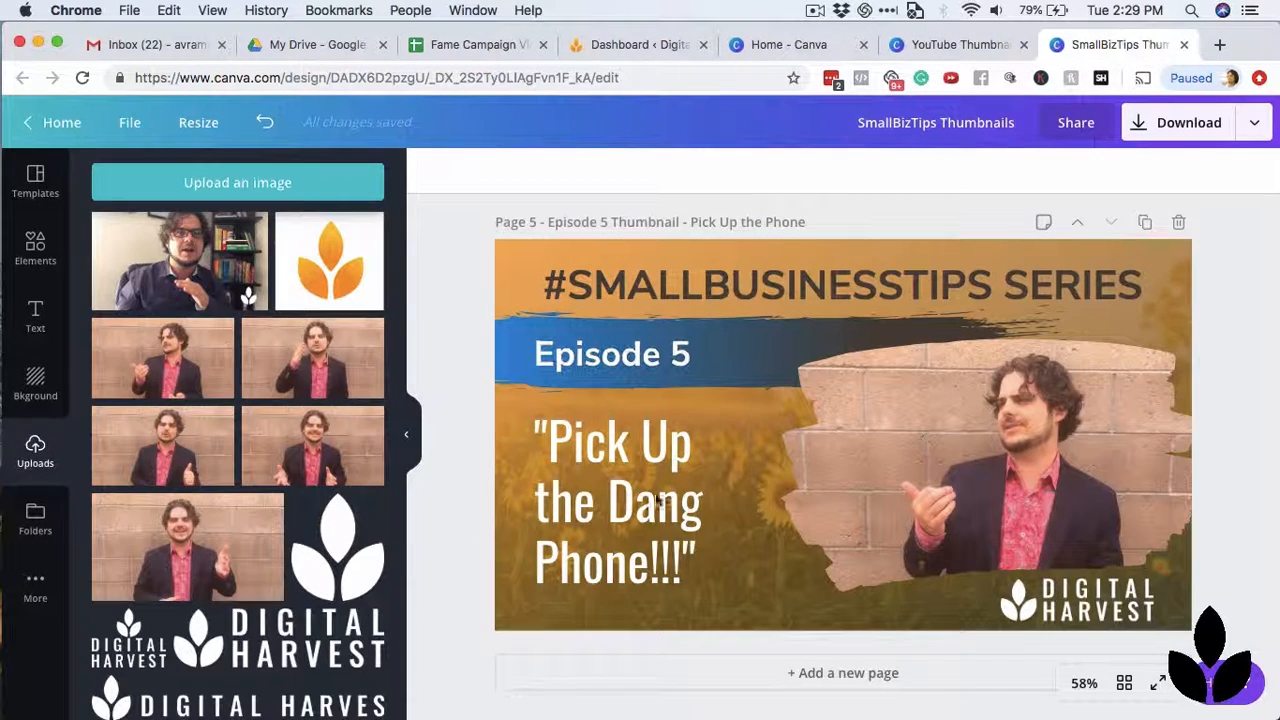
left_click(957, 47)
left_click(243, 257)
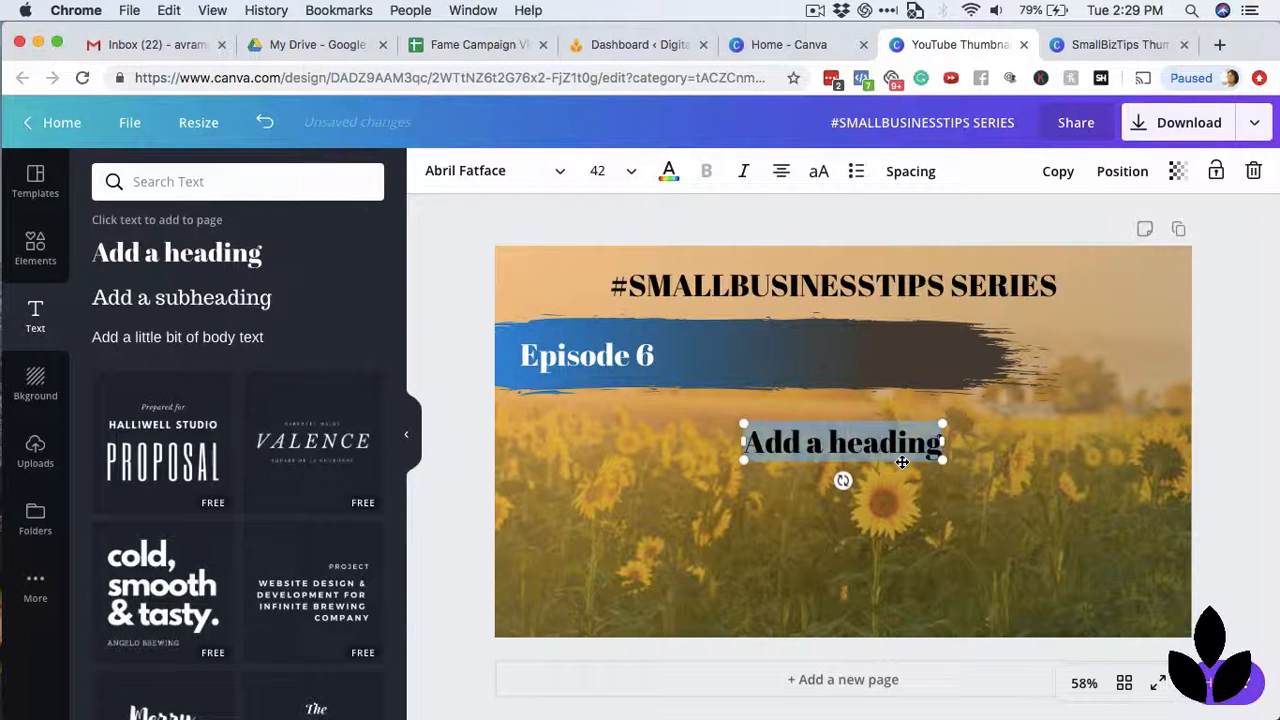
key("BackSpace")
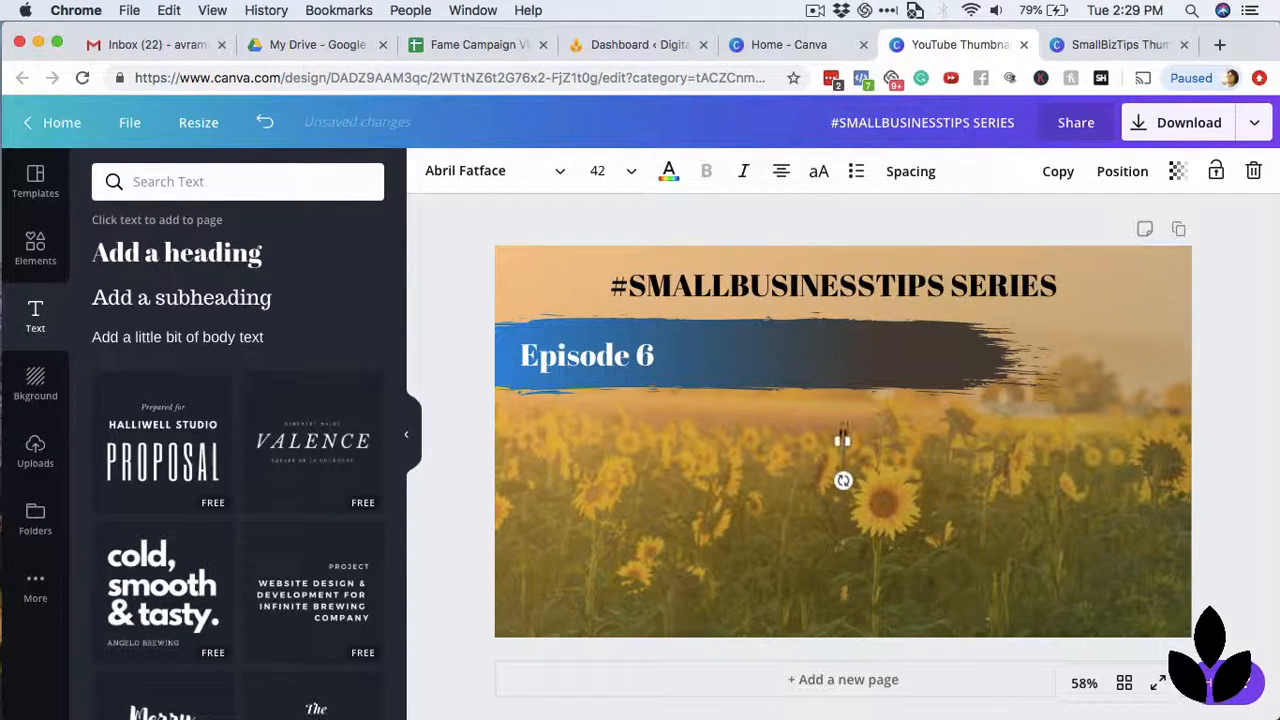
type("\"Pick Up the It")
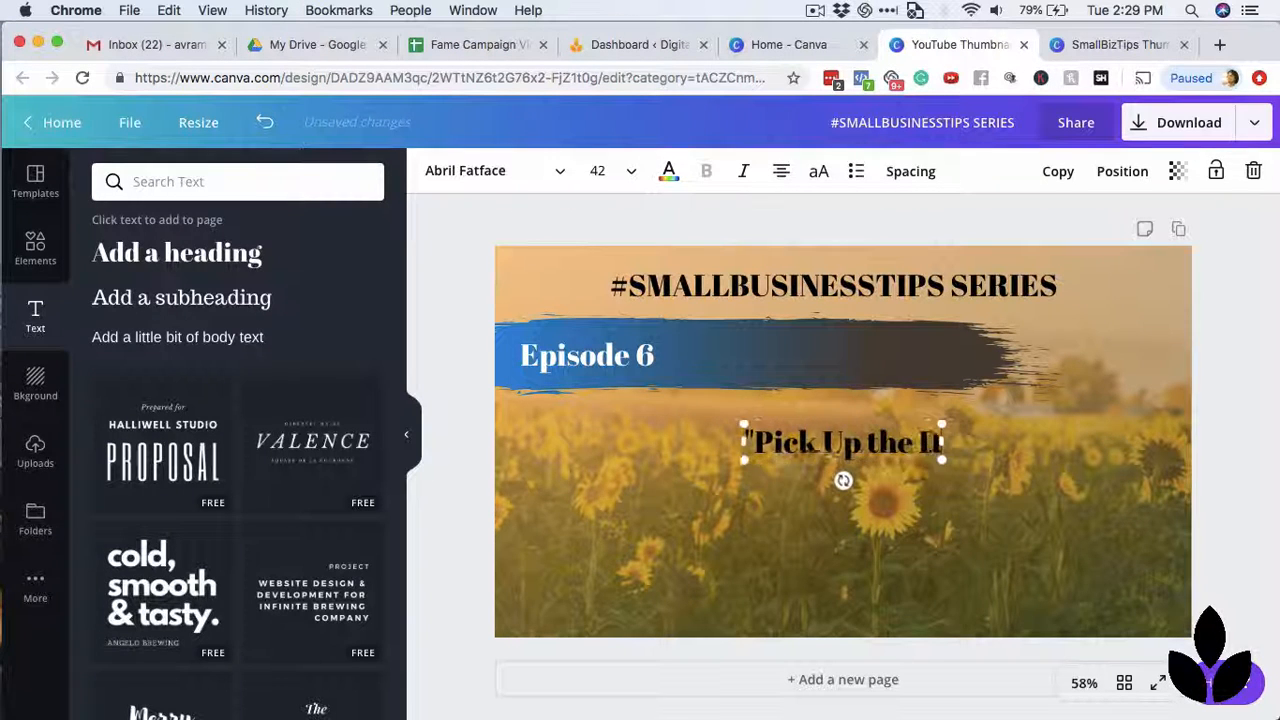
key("BackSpace")
key("BackSpace")
type("Dang Phone\"")
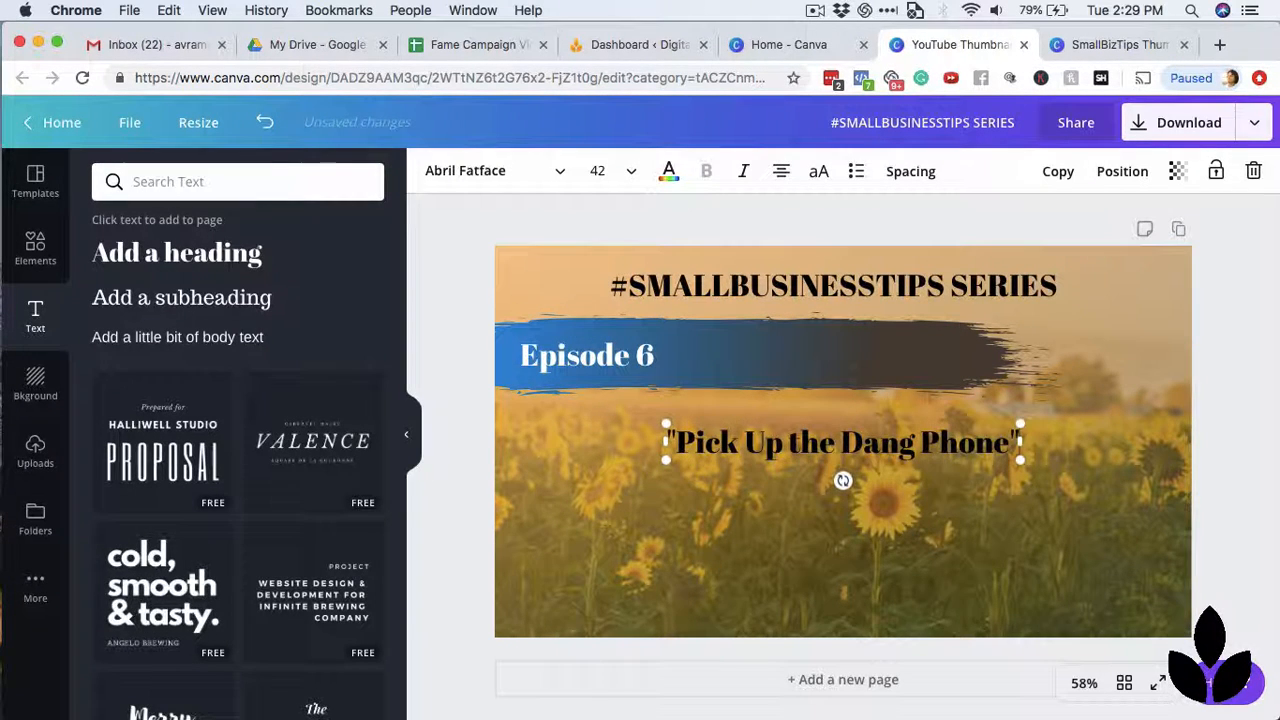
left_click(1245, 390)
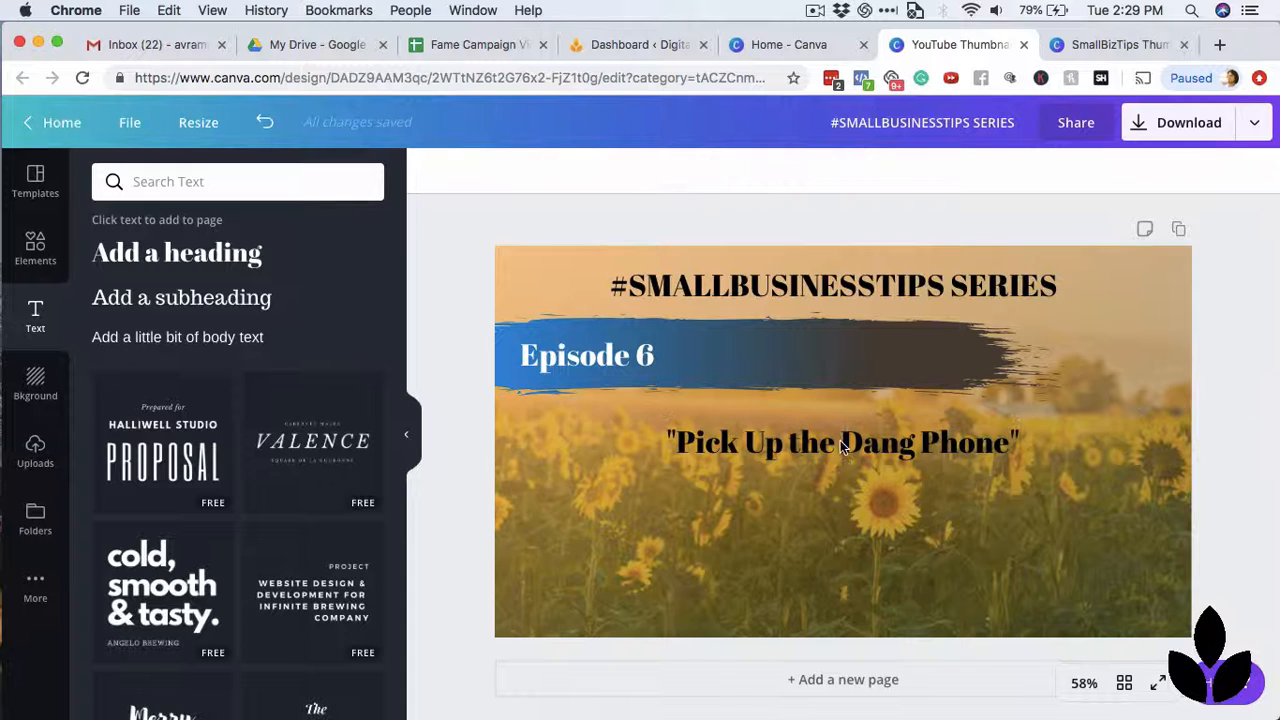
Colour the "Pick Up the Dang Phone" heading white and deselect it.
left_click(840, 440)
left_click(670, 172)
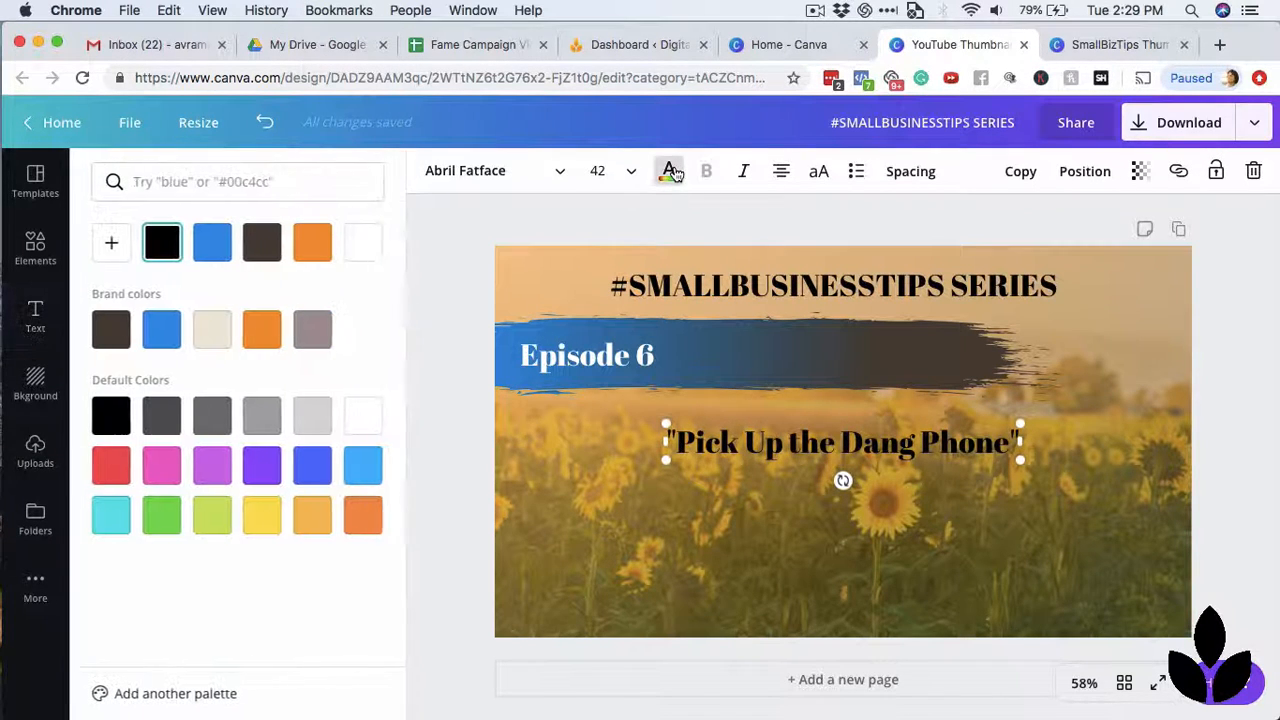
left_click(364, 245)
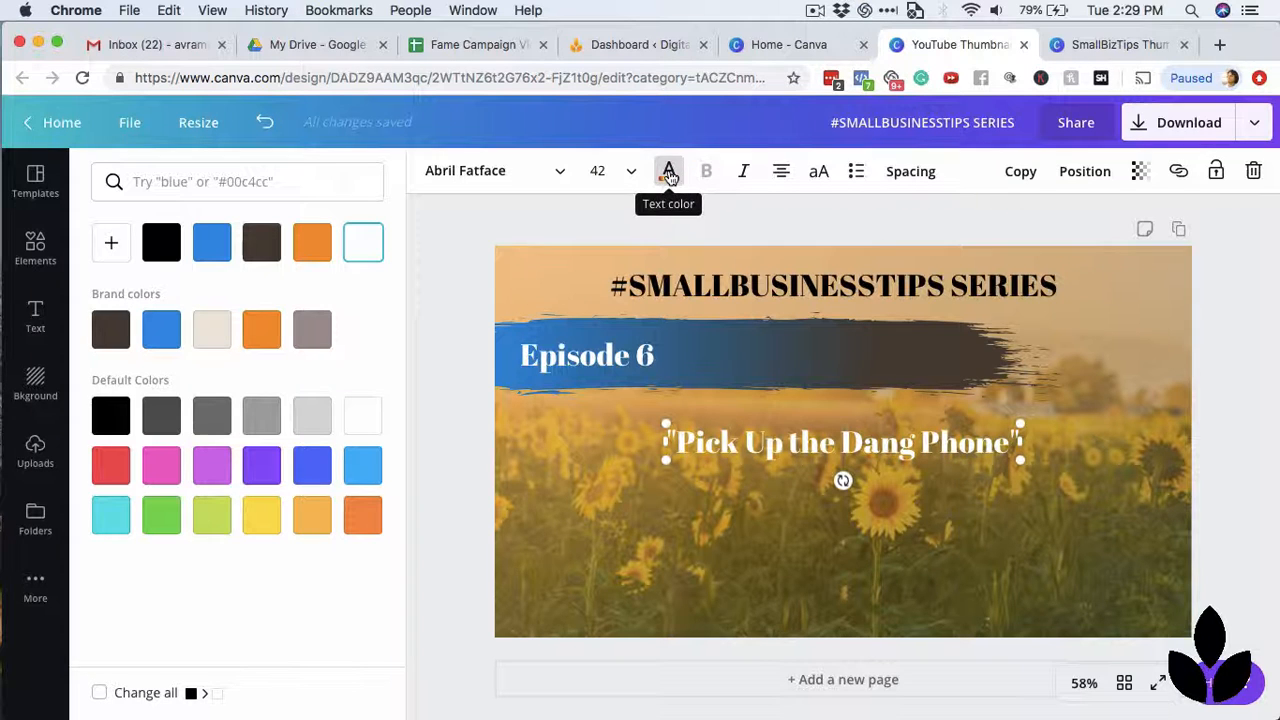
left_click(1236, 329)
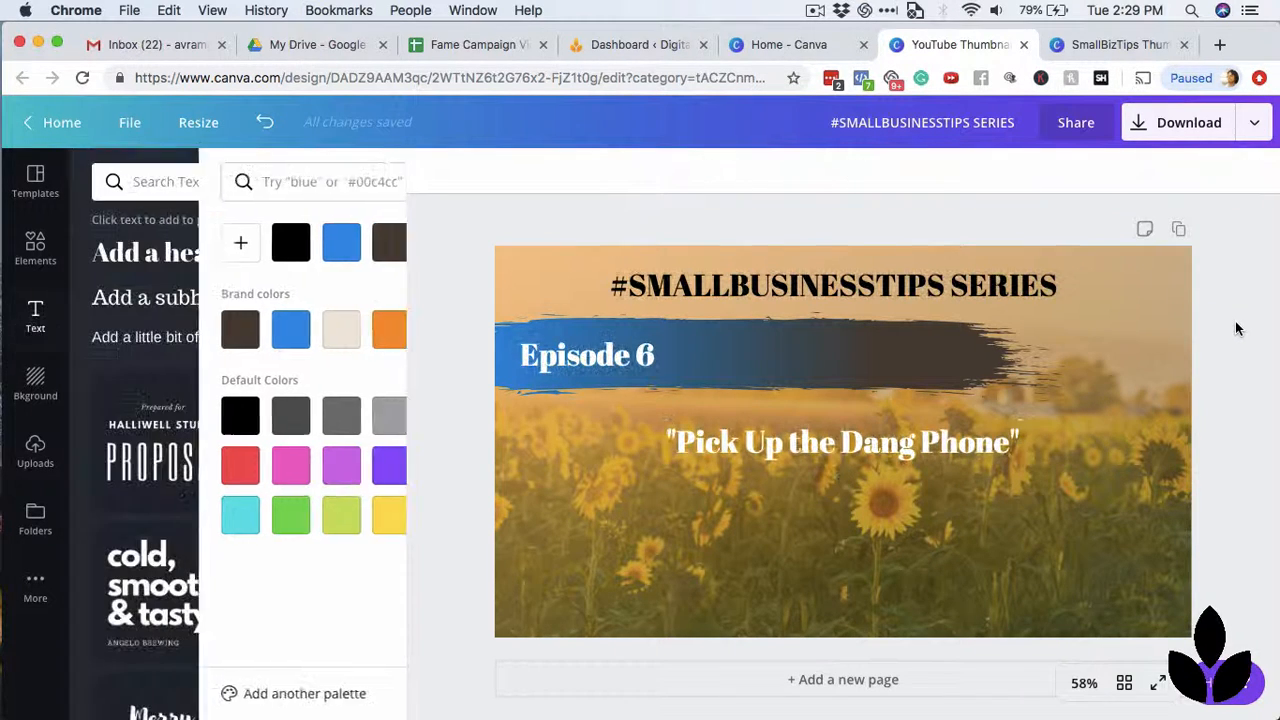
Move the "Pick Up the Dang Phone" heading under "Episode 6", set its font size to 72 and narrow its box to wrap before "Dang".
left_click_drag(913, 434, 770, 431)
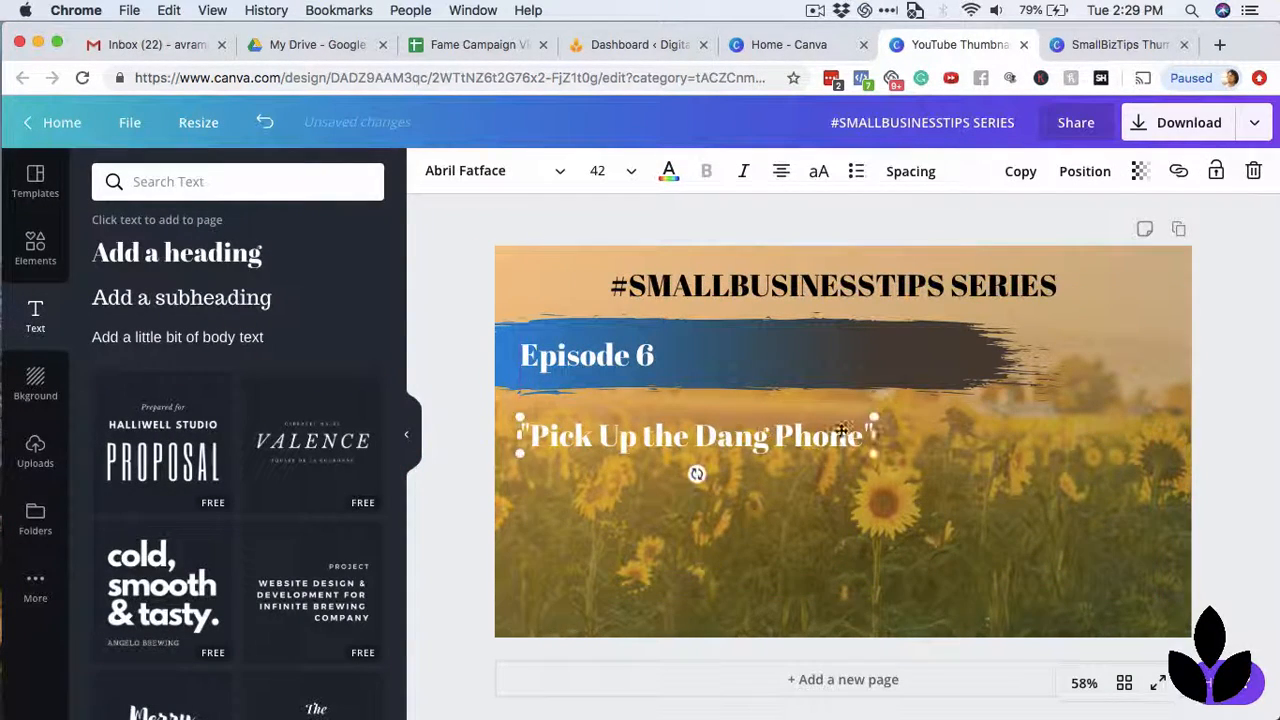
left_click(623, 178)
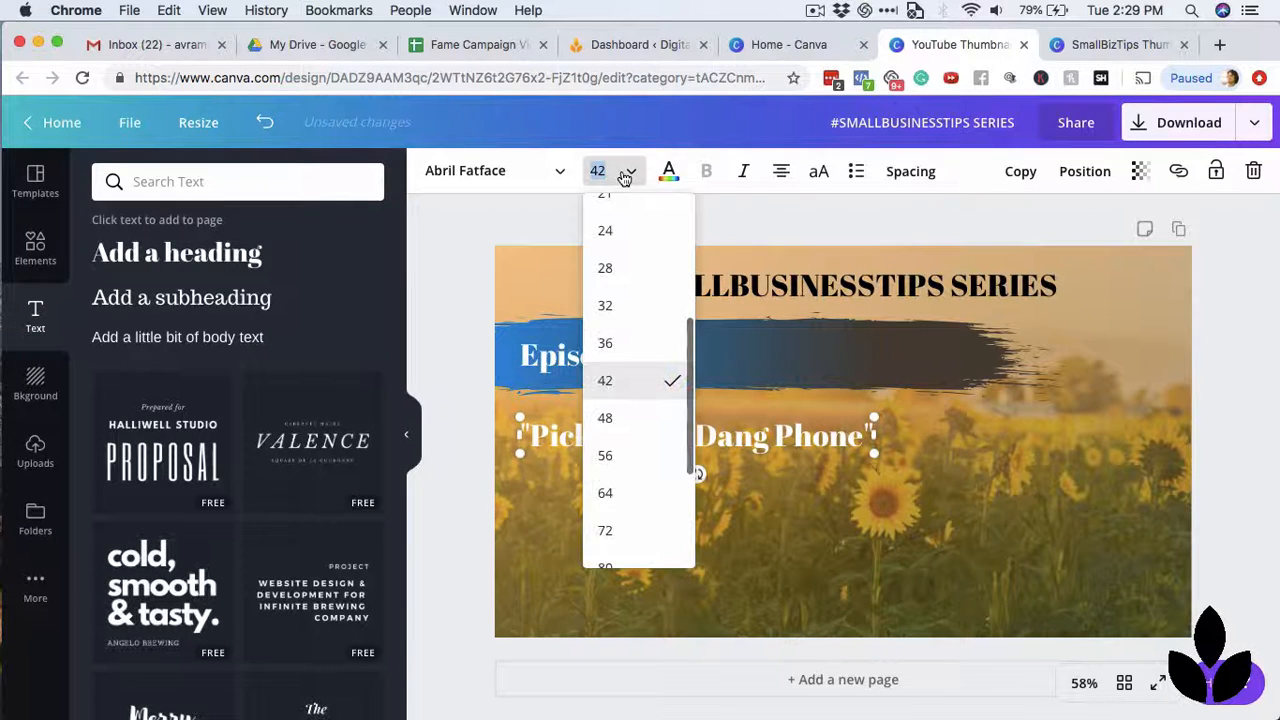
scroll(620, 484, "down", 2)
left_click(605, 457)
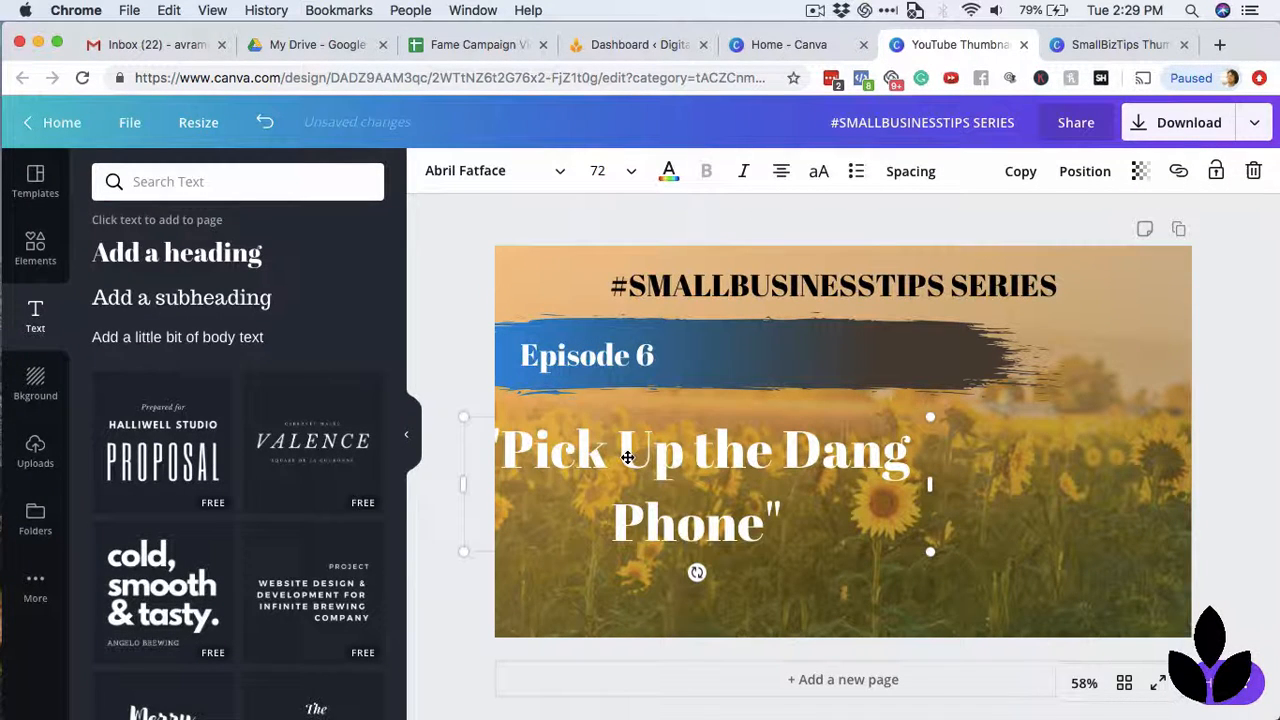
left_click_drag(930, 487, 830, 487)
left_click_drag(710, 481, 740, 481)
left_click_drag(860, 486, 854, 486)
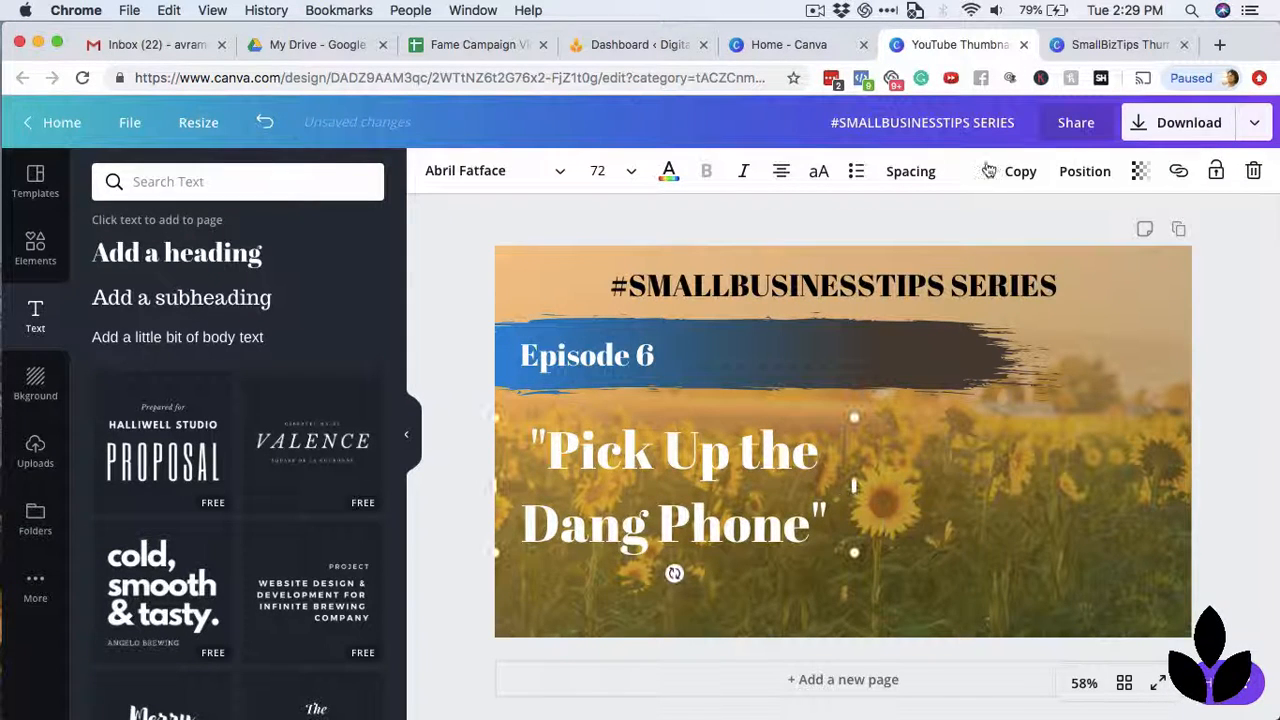
Left-align the "Pick Up the Dang Phone" text and line up its left edge with the "Episode 6" heading.
left_click(744, 172)
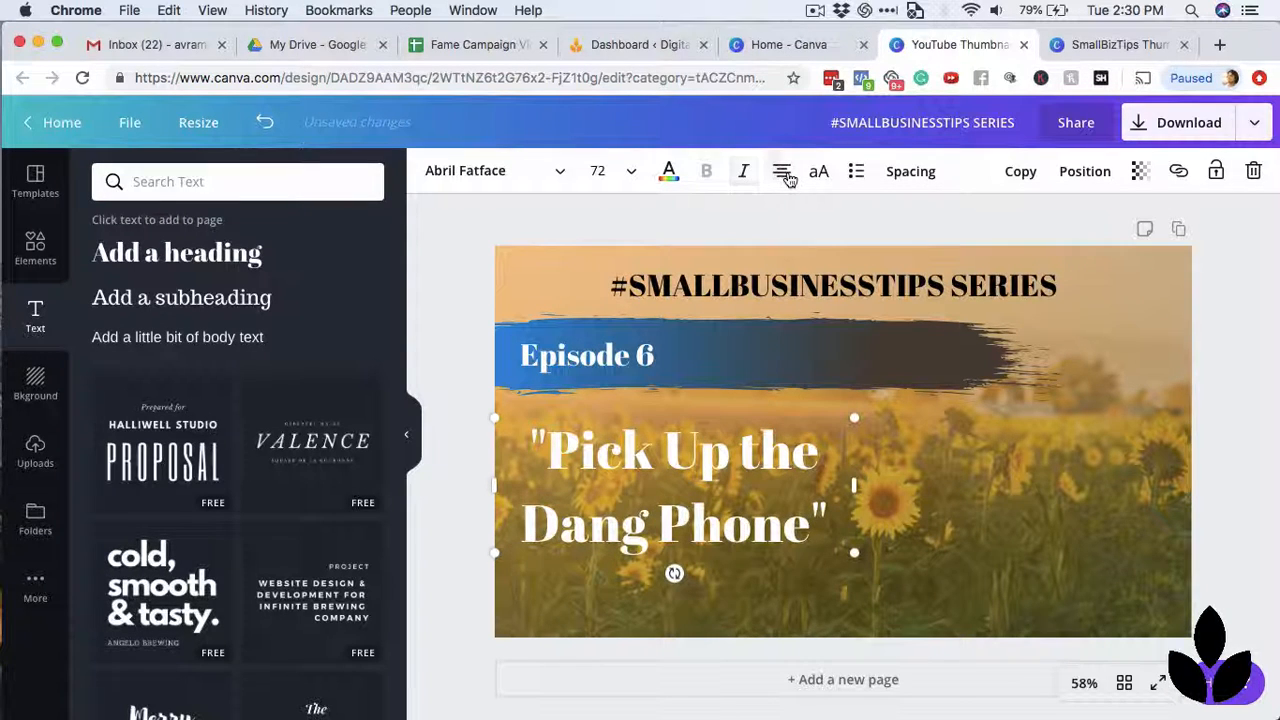
left_click(782, 172)
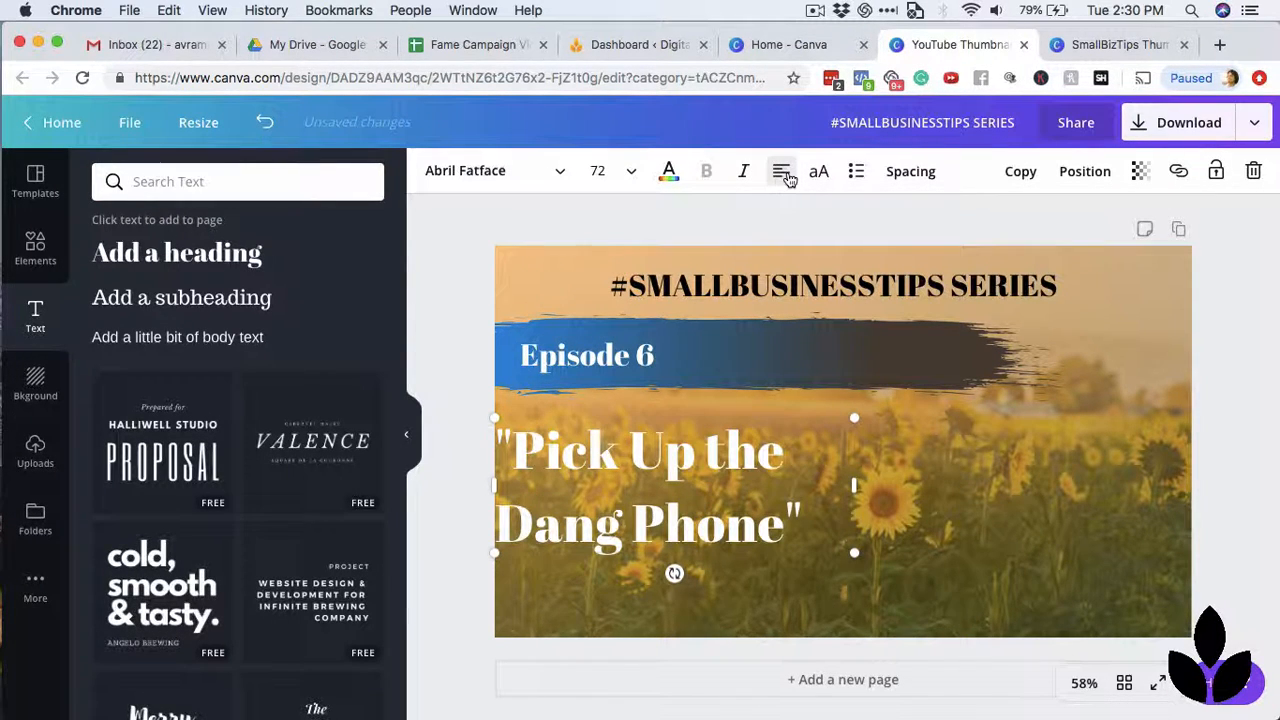
left_click_drag(742, 525, 748, 525)
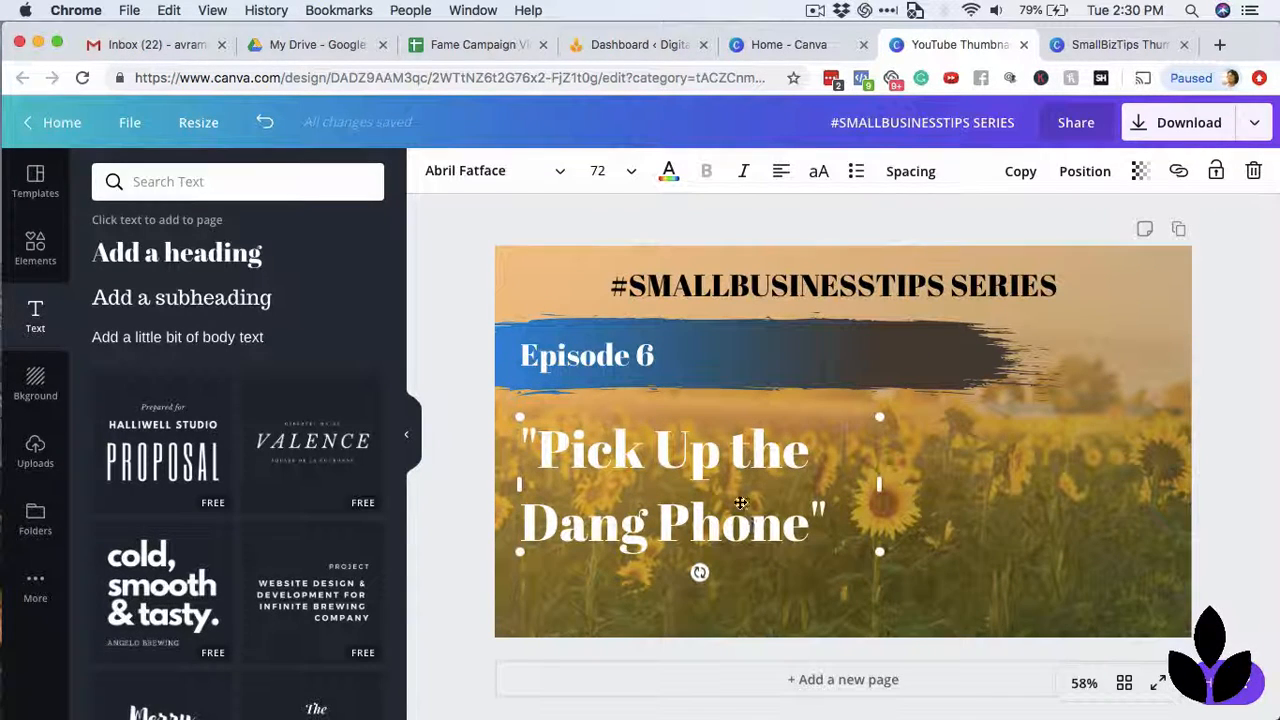
mouse_move(740, 502)
left_mouse_down()
mouse_move(740, 514)
mouse_move(742, 503)
left_mouse_up()
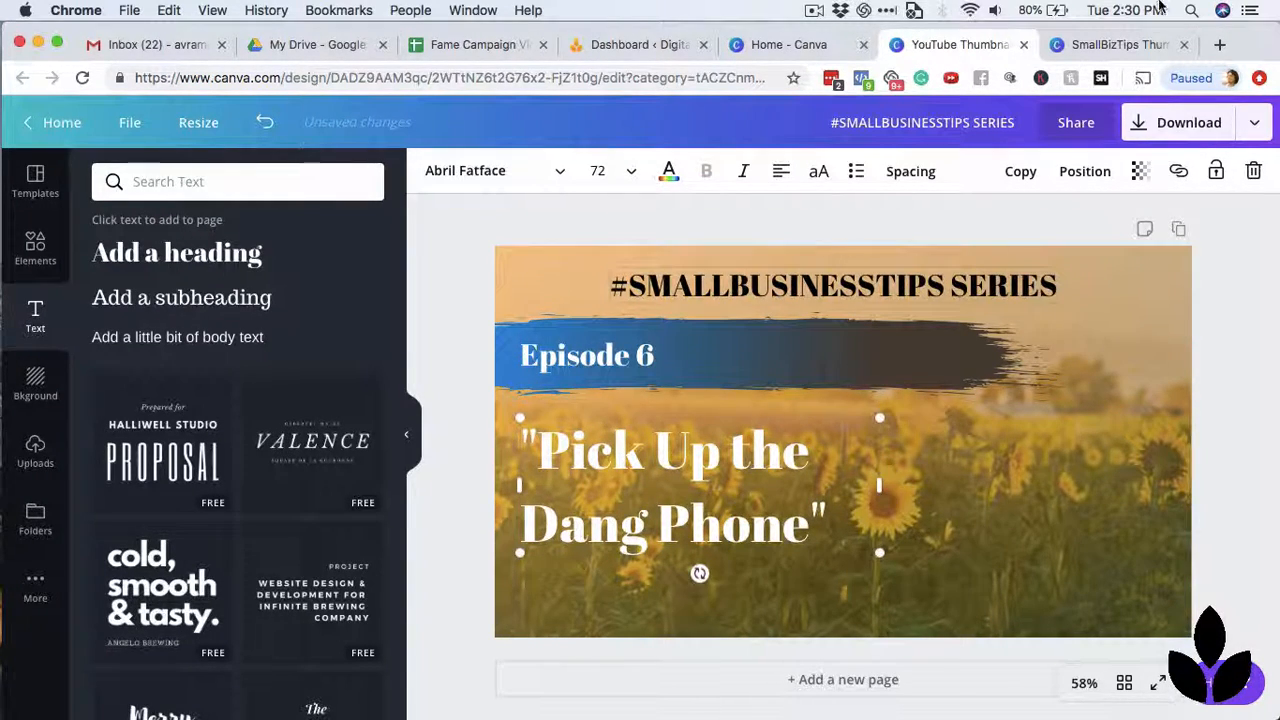
Compare the text layout with the SmallBizTips Thumbnails design, then return to the new thumbnail and deselect the heading.
left_click(1118, 44)
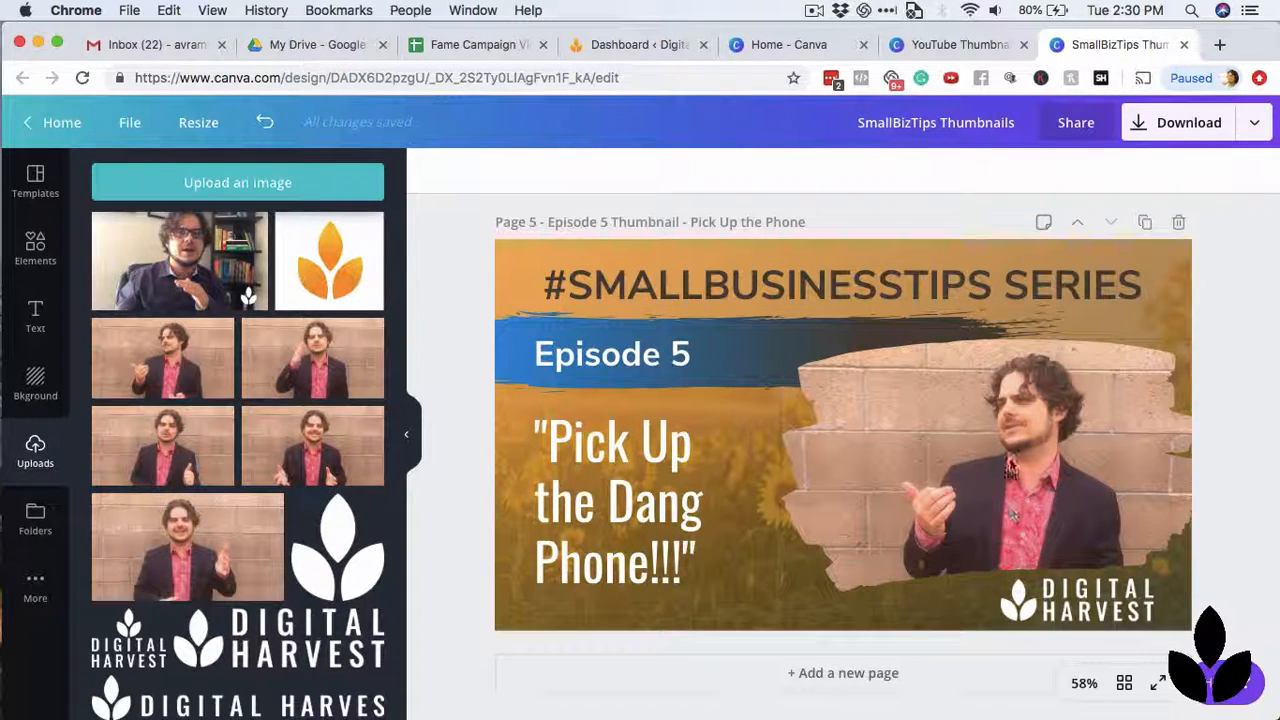
left_click(955, 50)
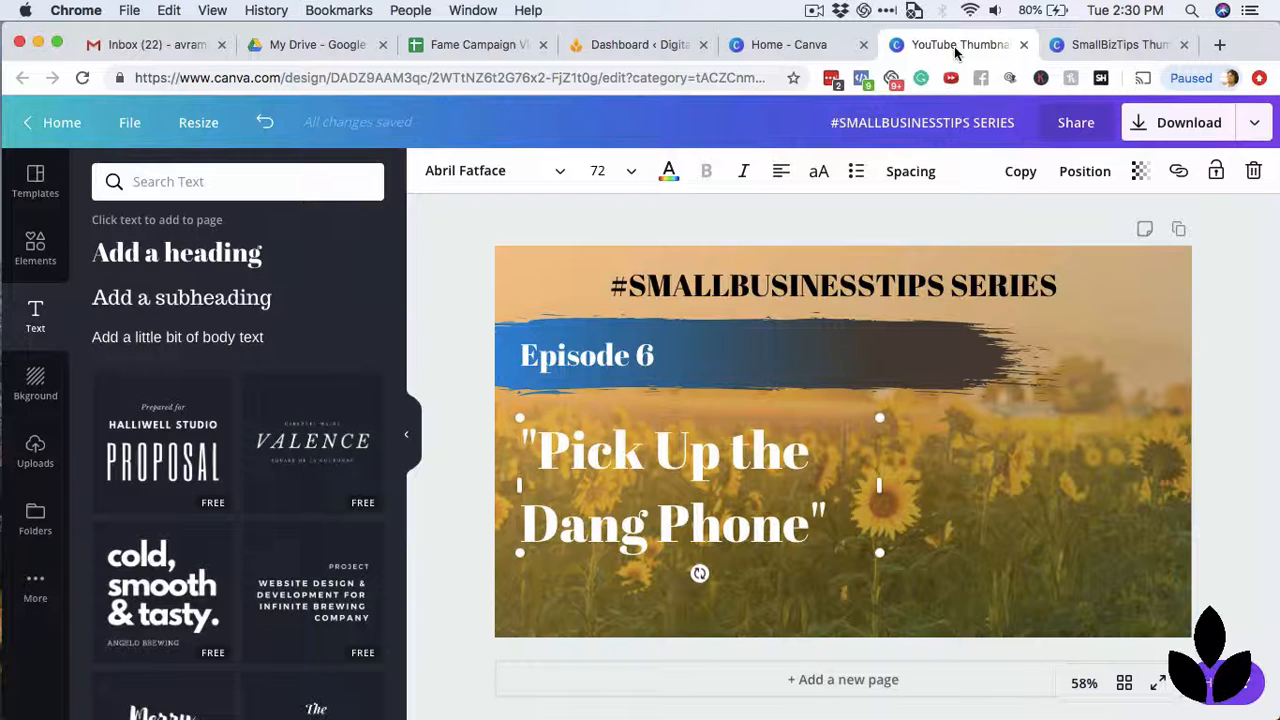
left_click(1238, 447)
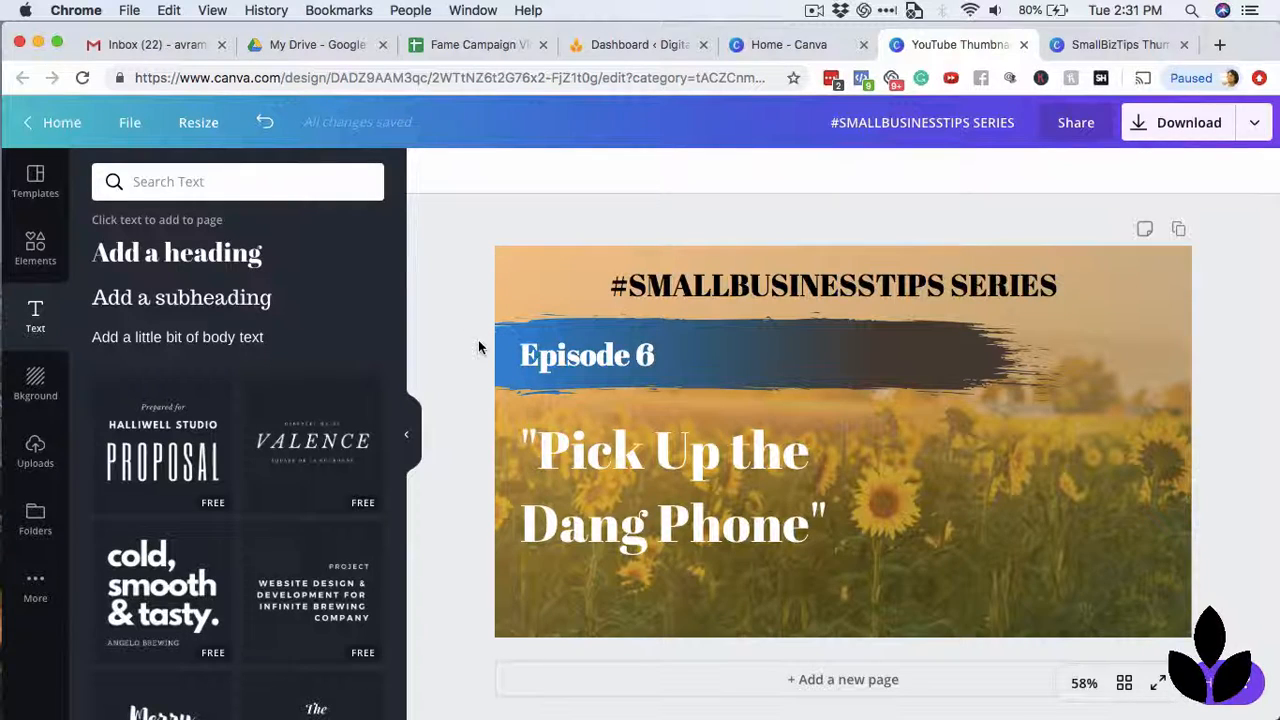
Look through the Gradients elements for a brush-shaped photo holder, checking the one in the SmallBizTips Thumbnails design.
left_click(35, 248)
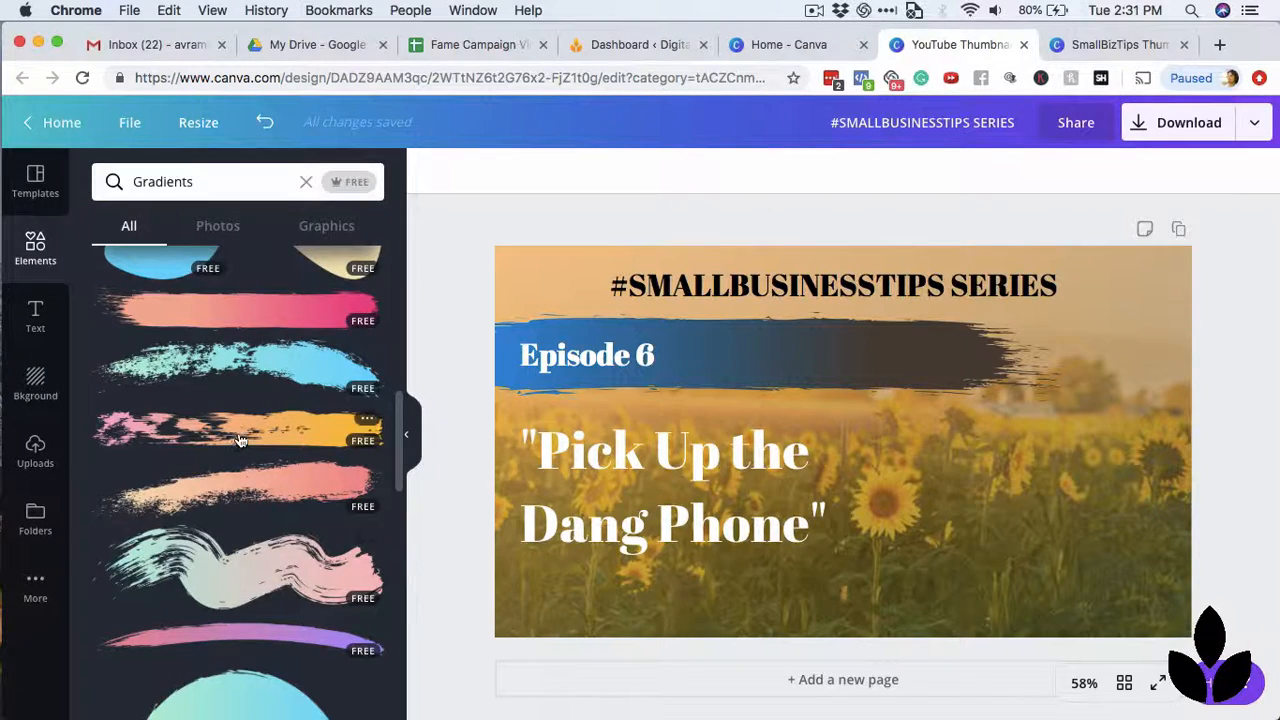
left_click(1122, 45)
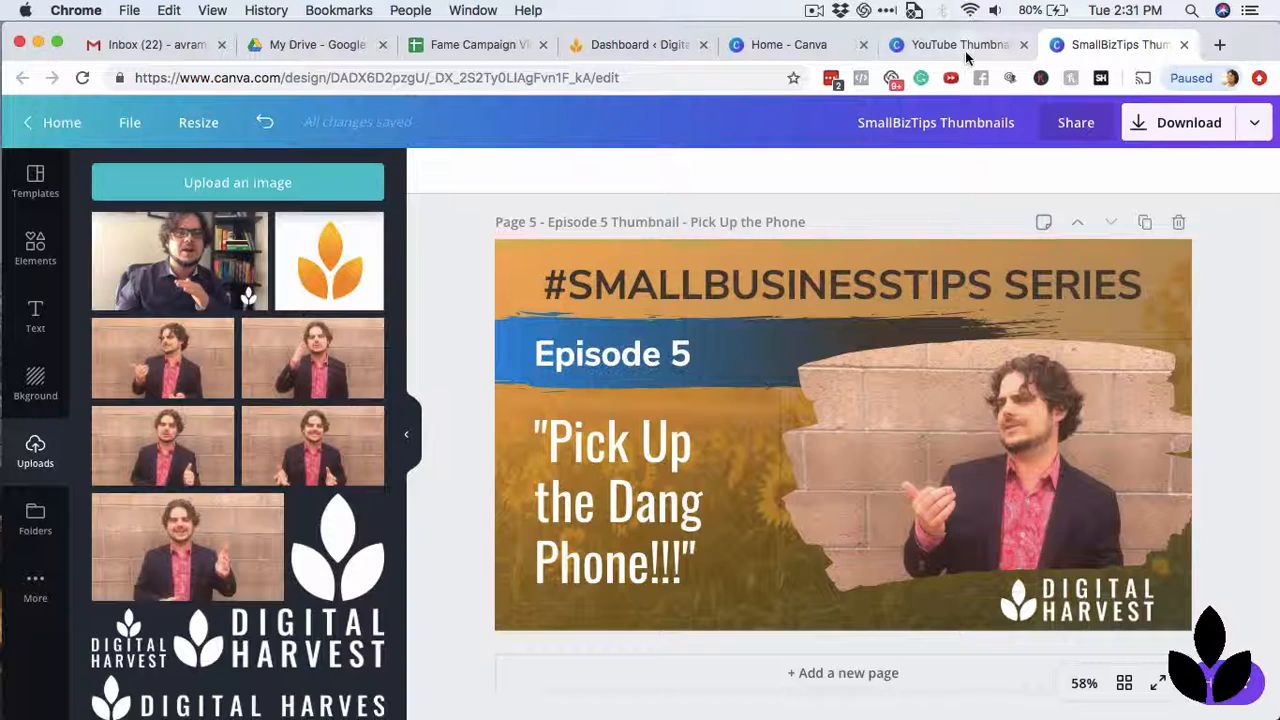
left_click(960, 45)
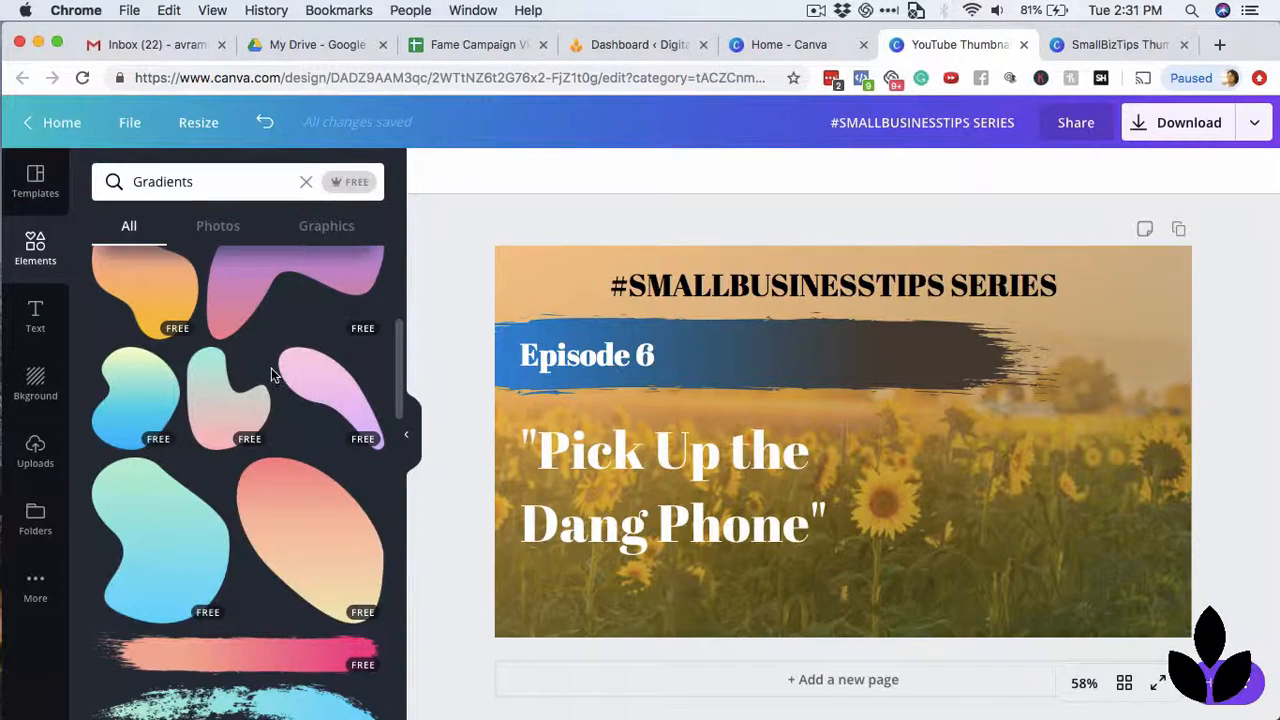
scroll(271, 368, "up", 5)
scroll(284, 508, "down", 10)
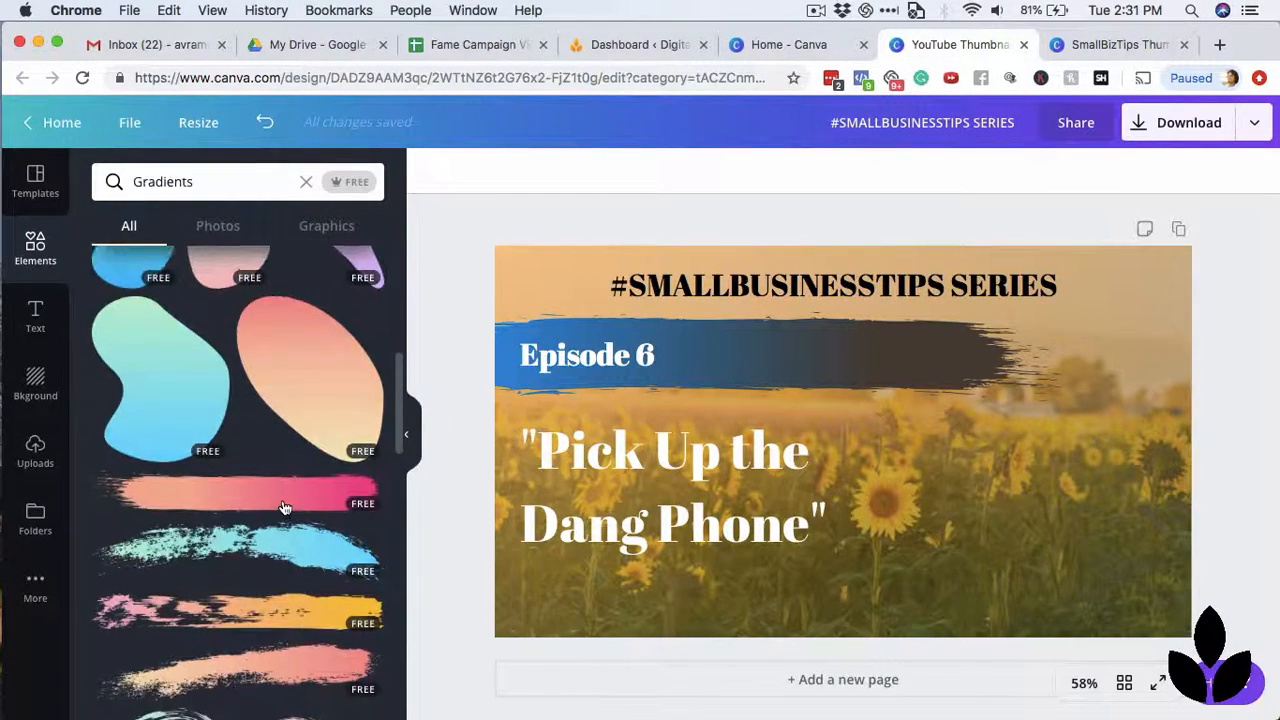
scroll(284, 508, "down", 2)
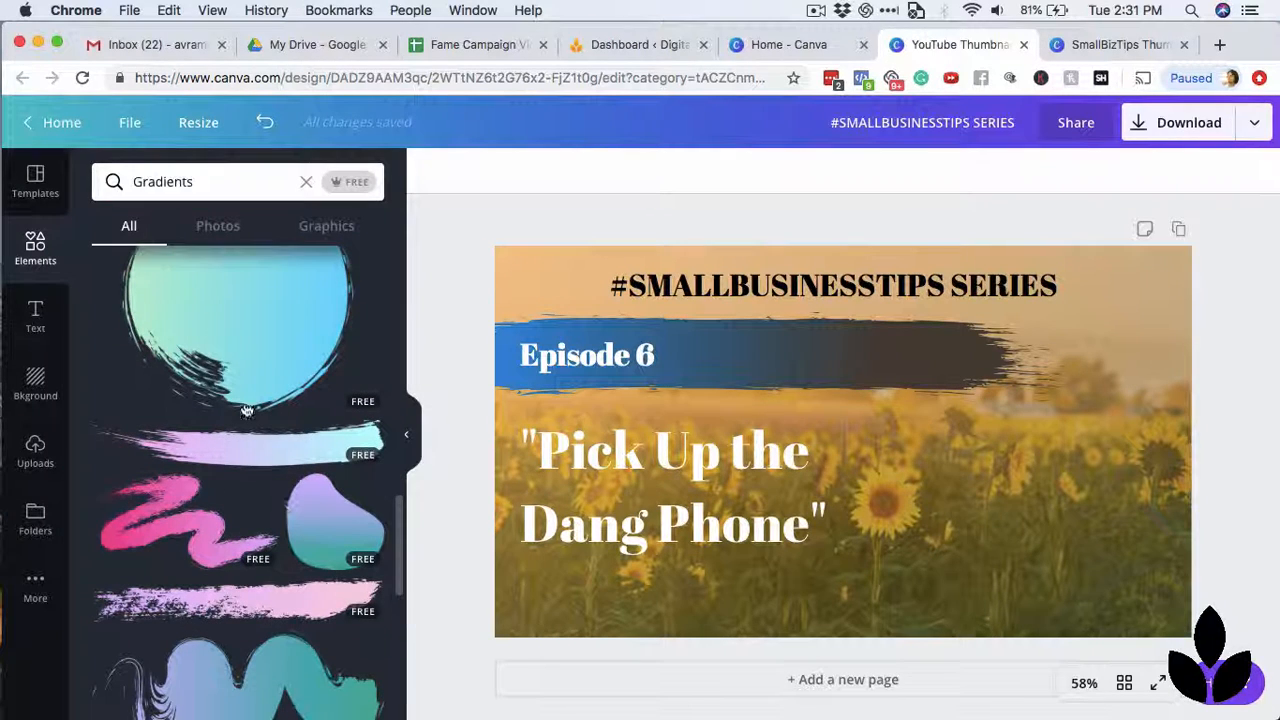
Clear the Gradients search, browse the element categories and look through the full Grids collection.
left_click(307, 182)
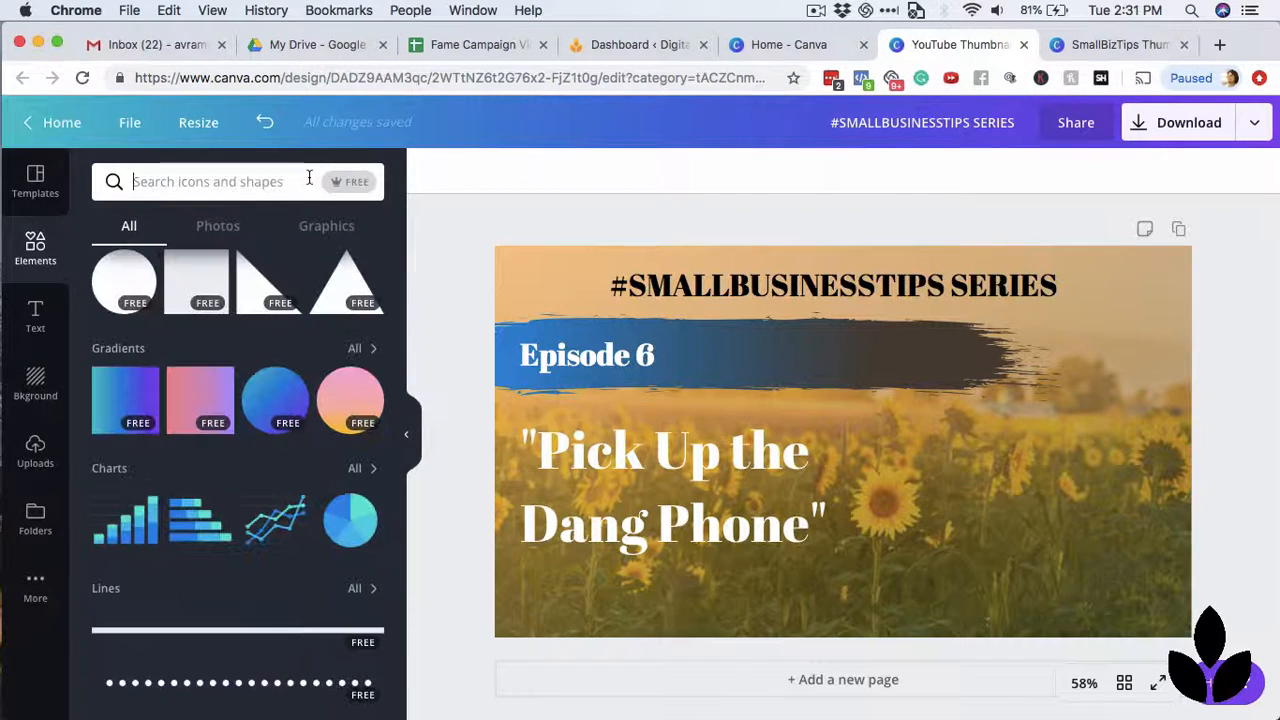
scroll(316, 411, "up", 2)
scroll(316, 411, "up", 5)
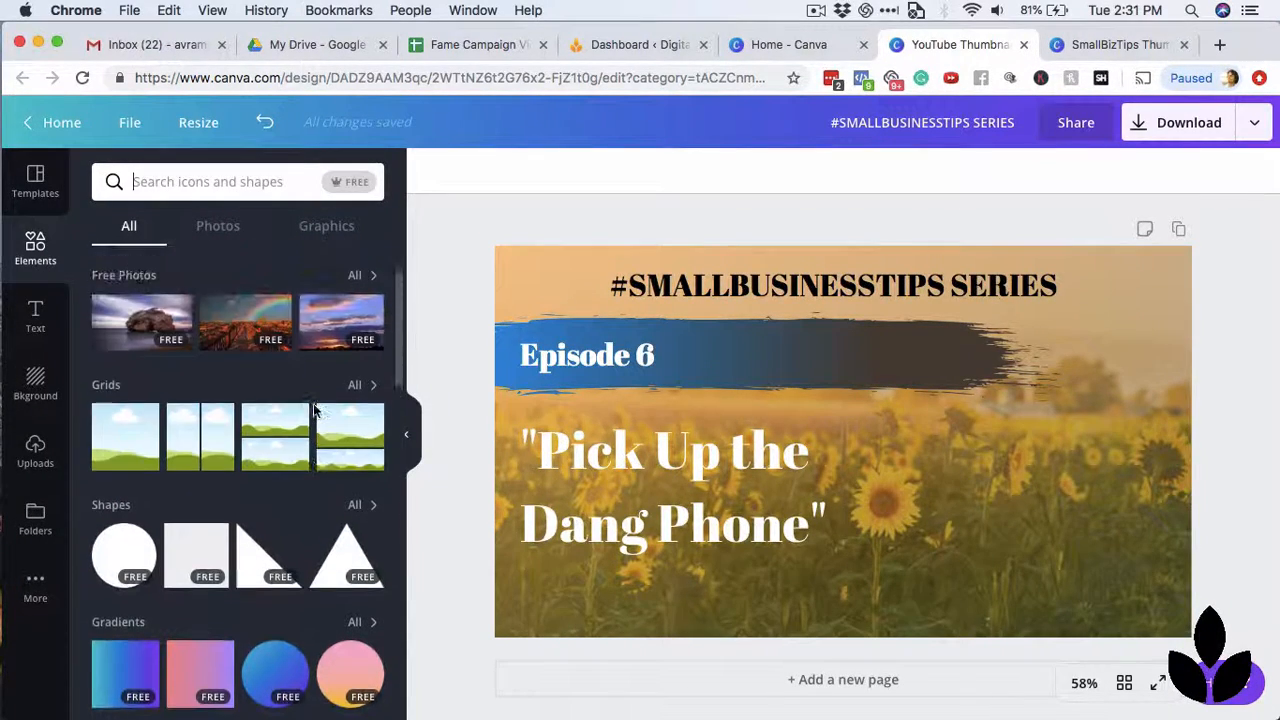
scroll(315, 525, "down", 3)
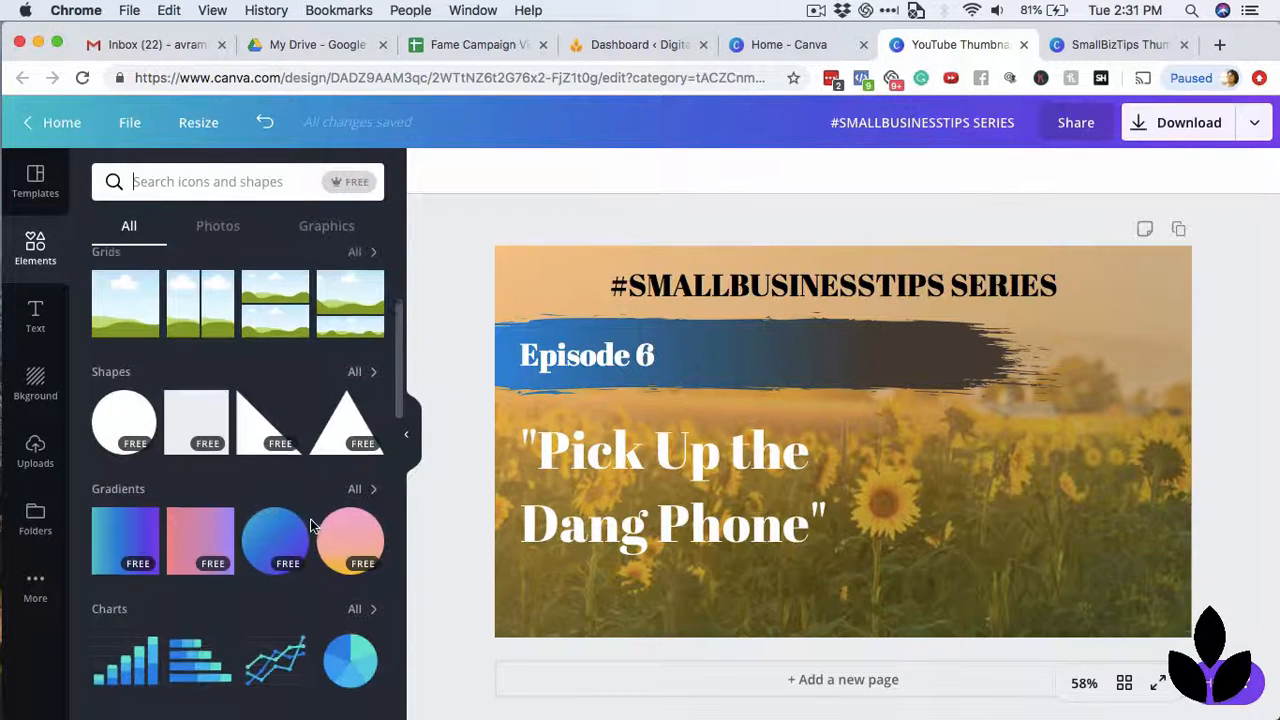
scroll(335, 445, "up", 3)
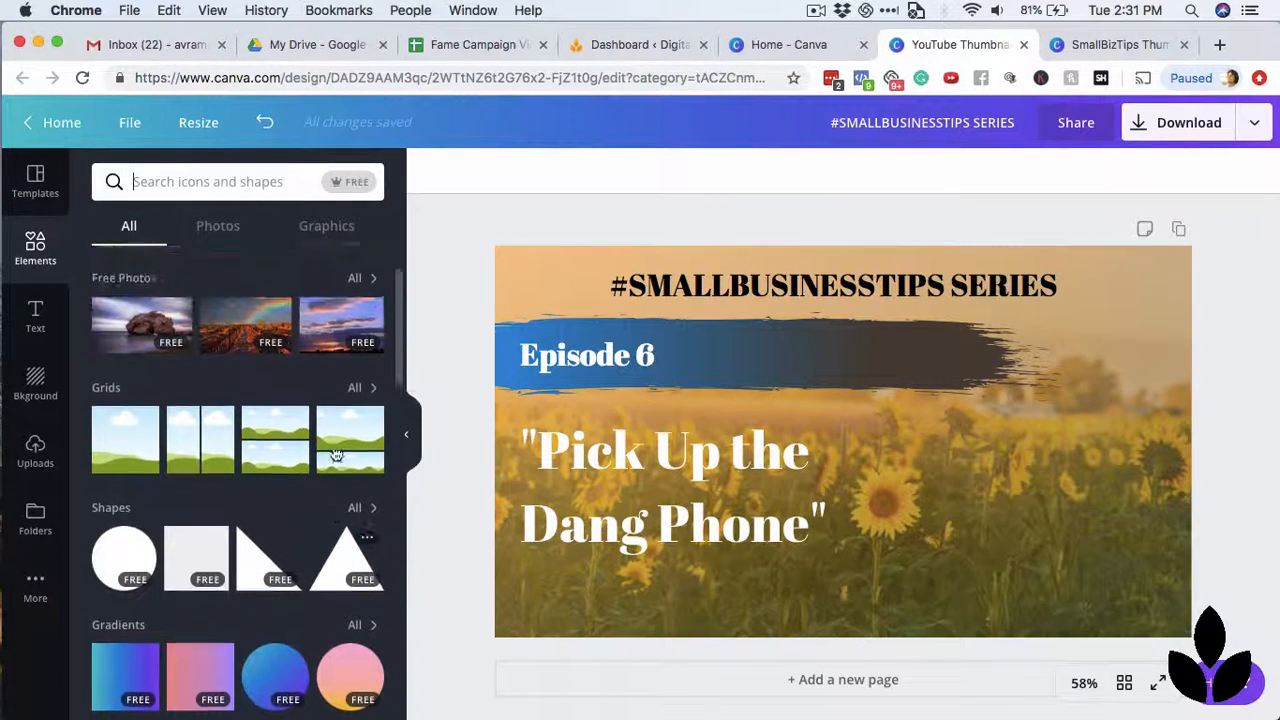
left_click(352, 396)
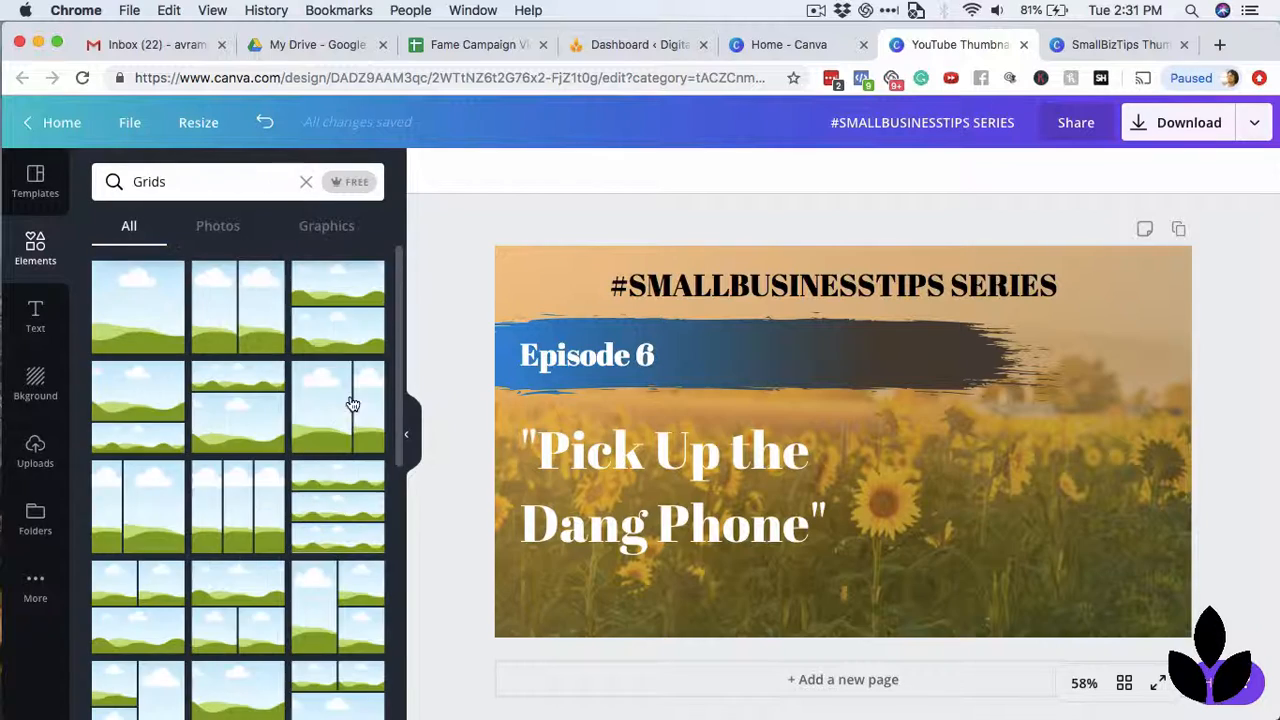
scroll(337, 478, "down", 3)
scroll(337, 478, "down", 8)
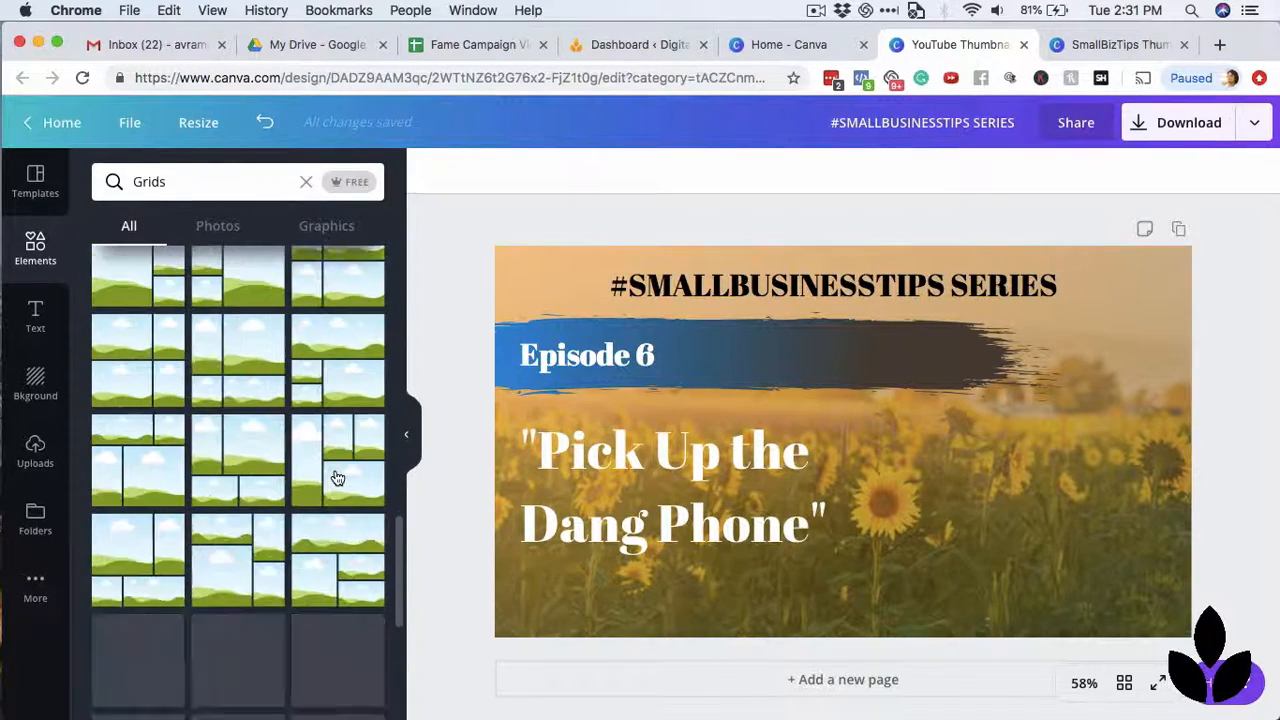
scroll(329, 277, "up", 10)
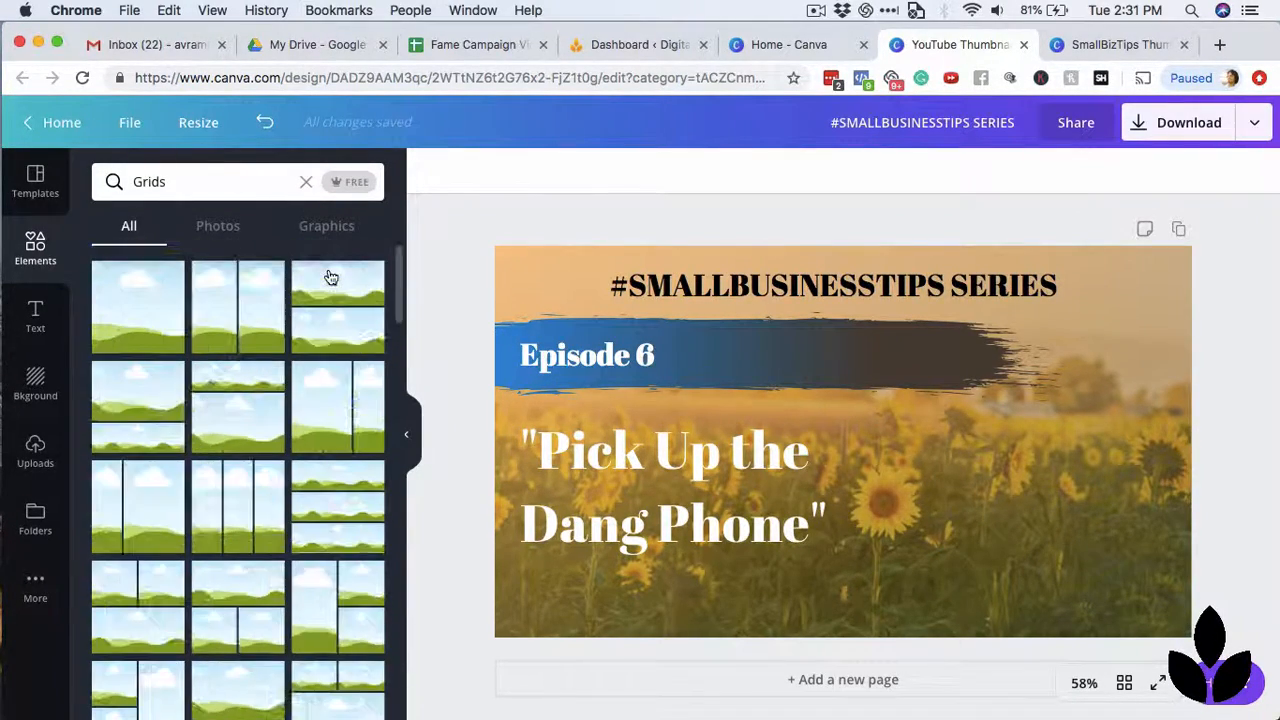
Clear the Grids search, open the full Frames collection and look through it for brush-shaped photo frames.
left_click(306, 185)
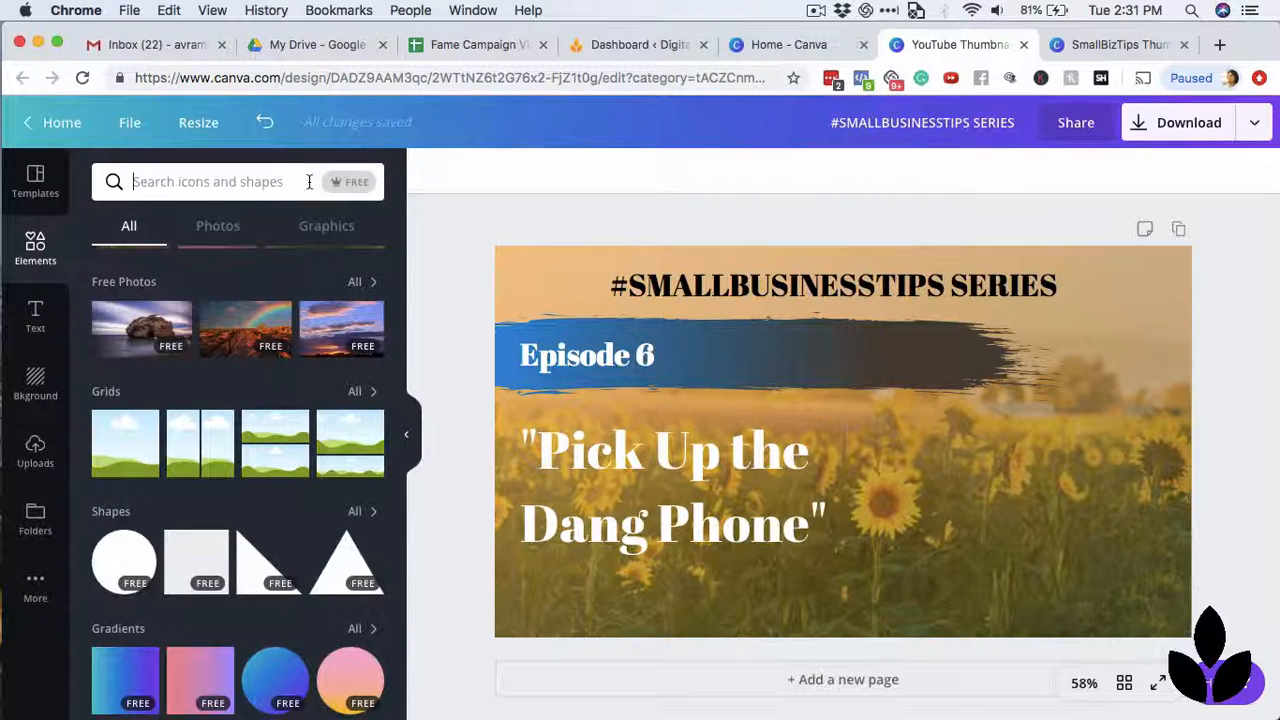
scroll(310, 515, "down", 5)
scroll(308, 513, "down", 6)
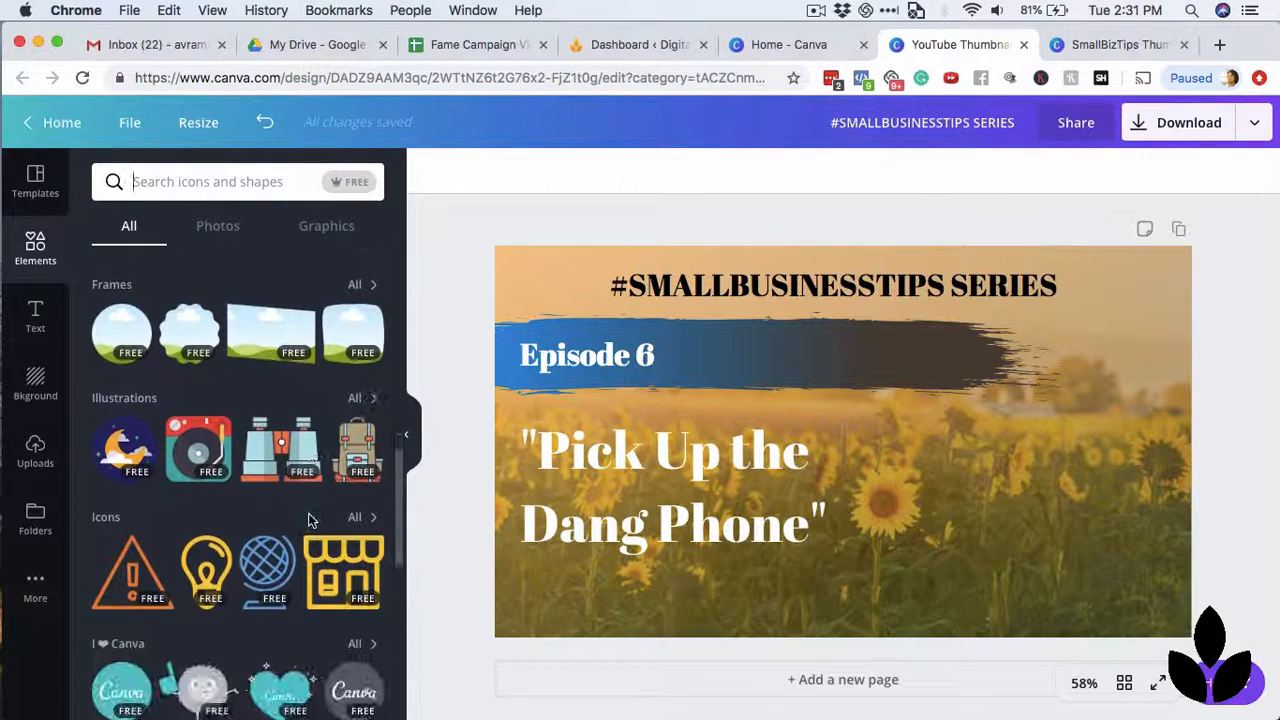
left_click(358, 286)
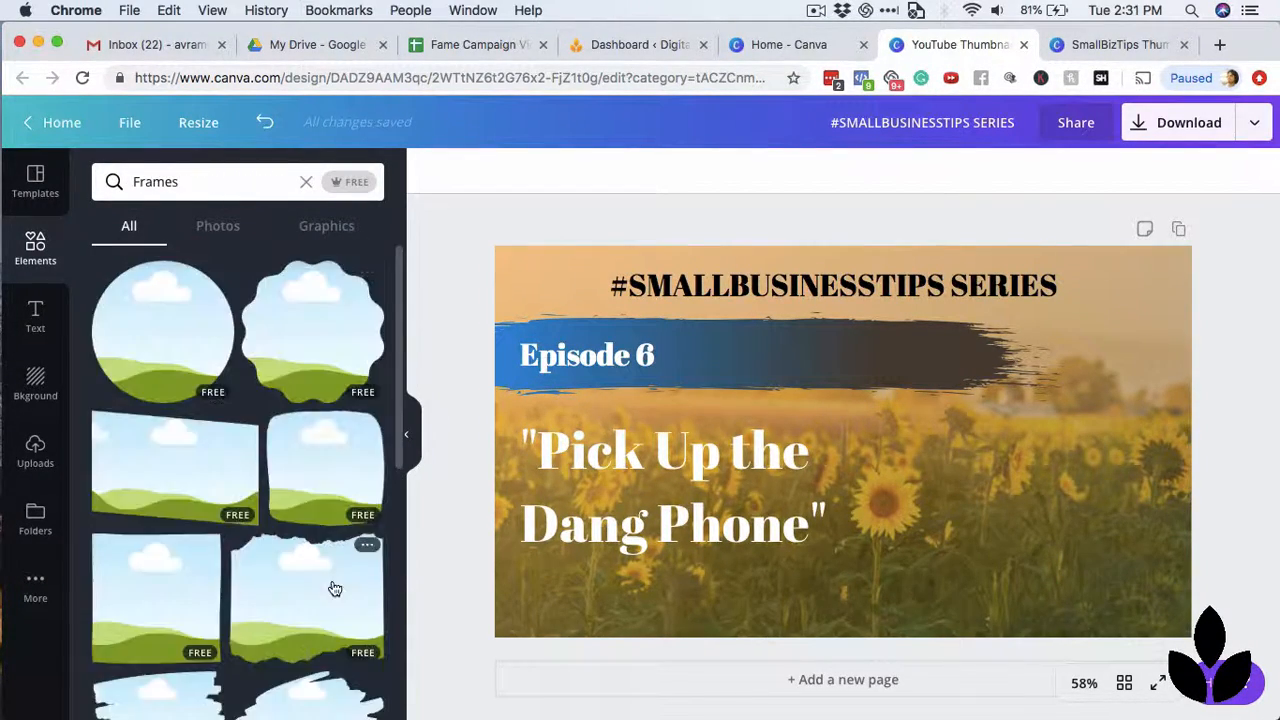
scroll(300, 542, "down", 2)
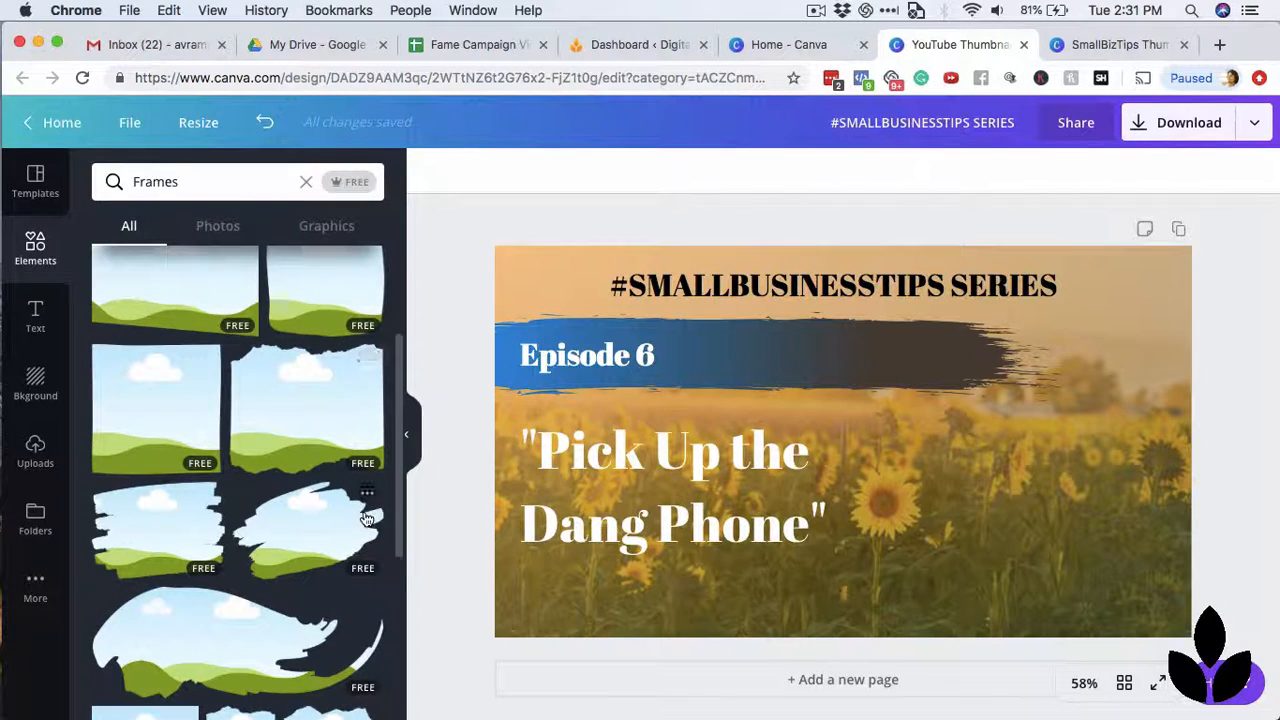
scroll(367, 519, "down", 2)
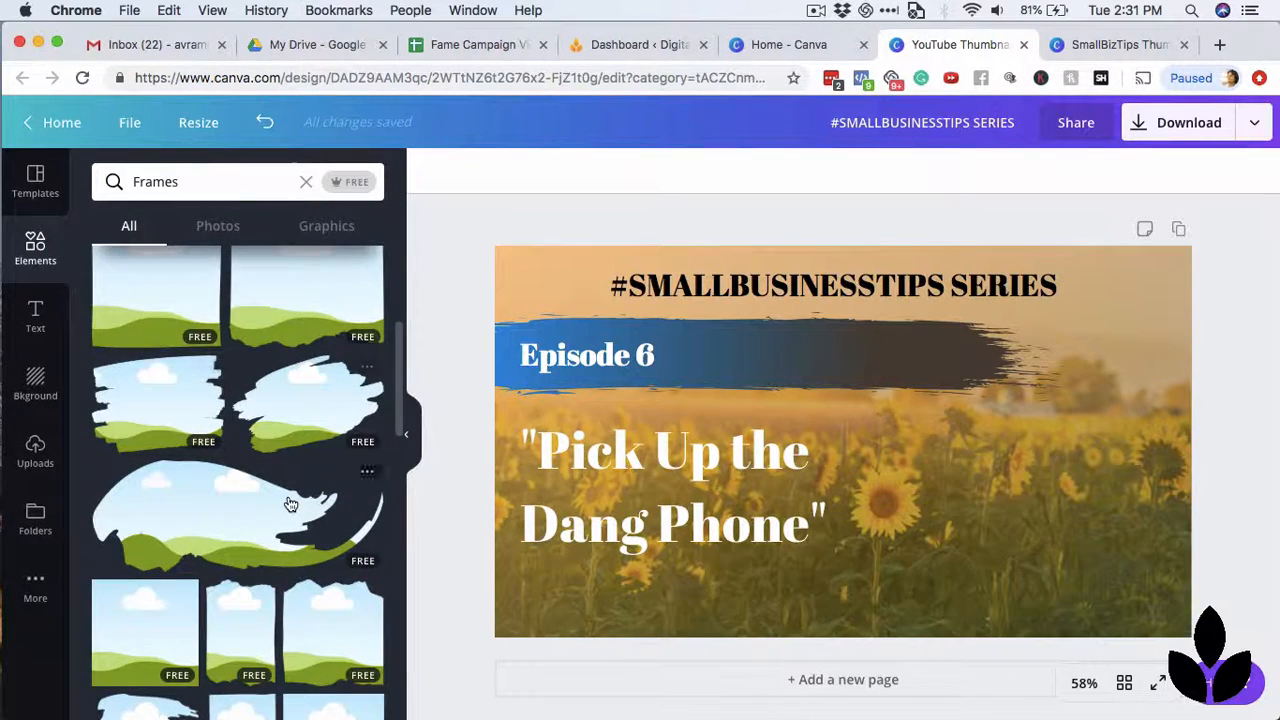
scroll(288, 502, "down", 2)
scroll(285, 419, "up", 2)
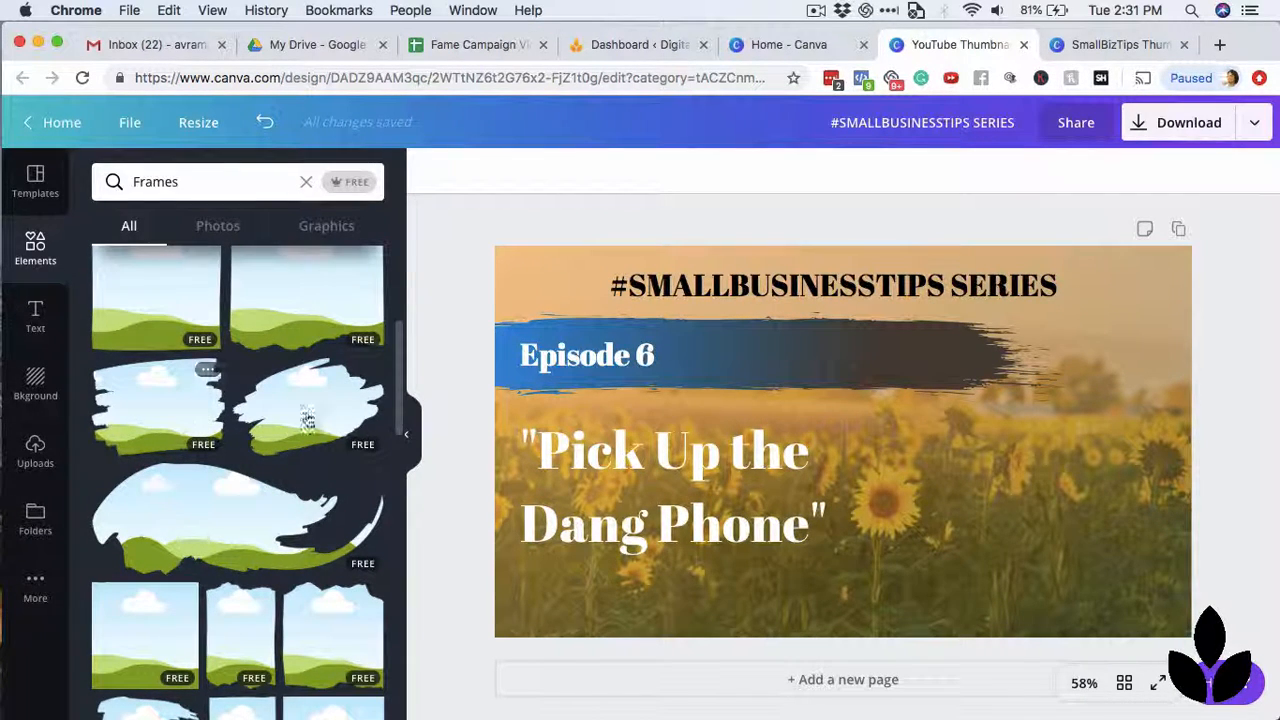
scroll(347, 510, "down", 7)
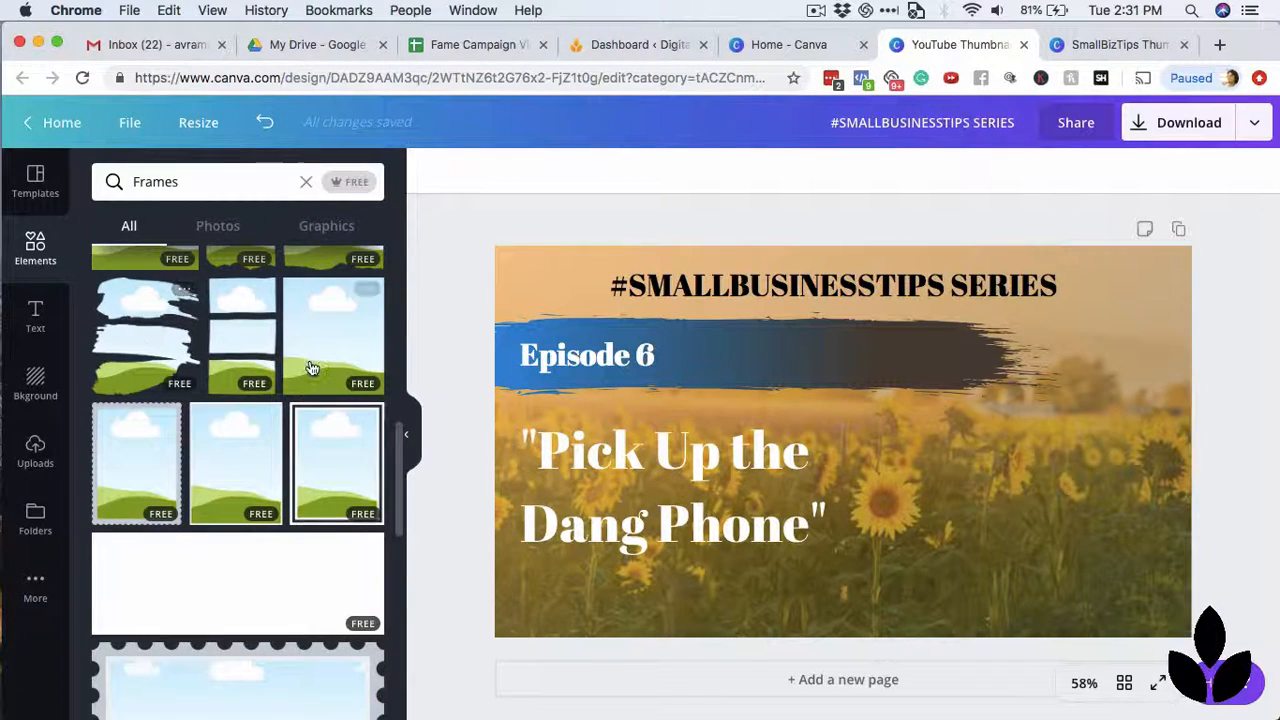
scroll(309, 366, "up", 2)
Try the three-stroke brush frame on the right half of the thumbnail, then delete the frame.
left_click(150, 428)
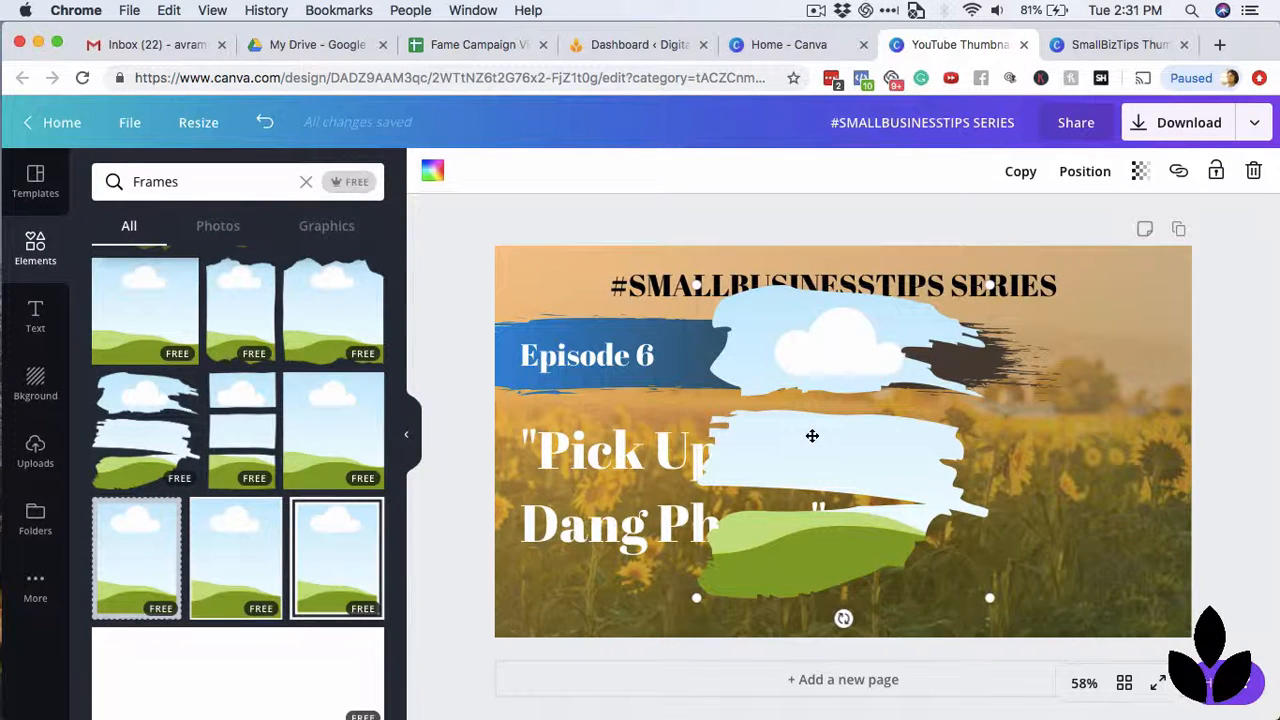
left_click_drag(812, 436, 943, 449)
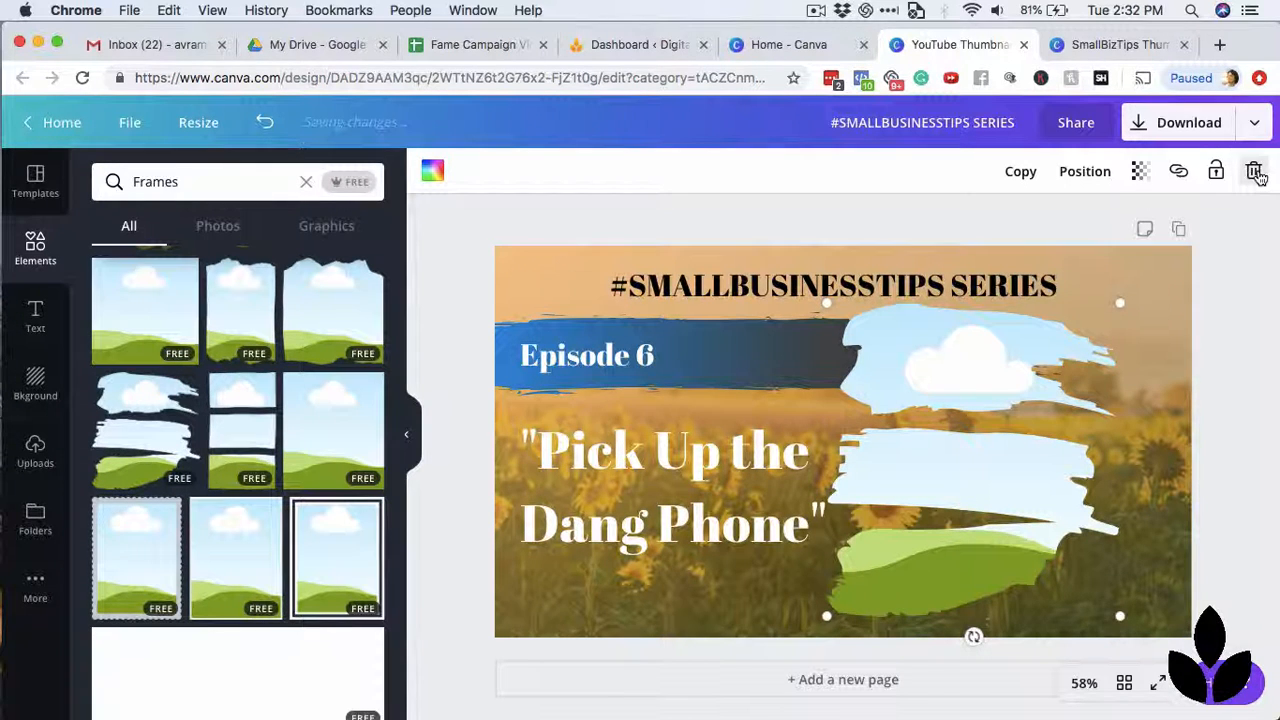
left_click(1255, 173)
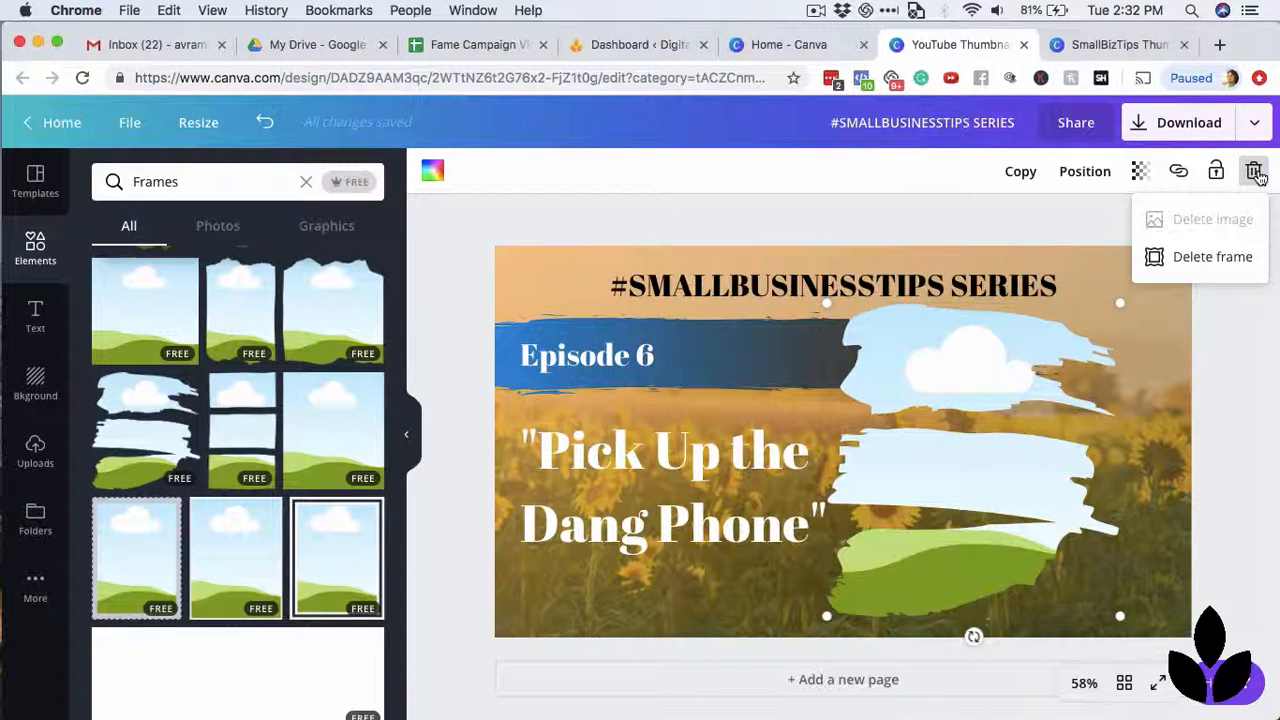
left_click(1209, 256)
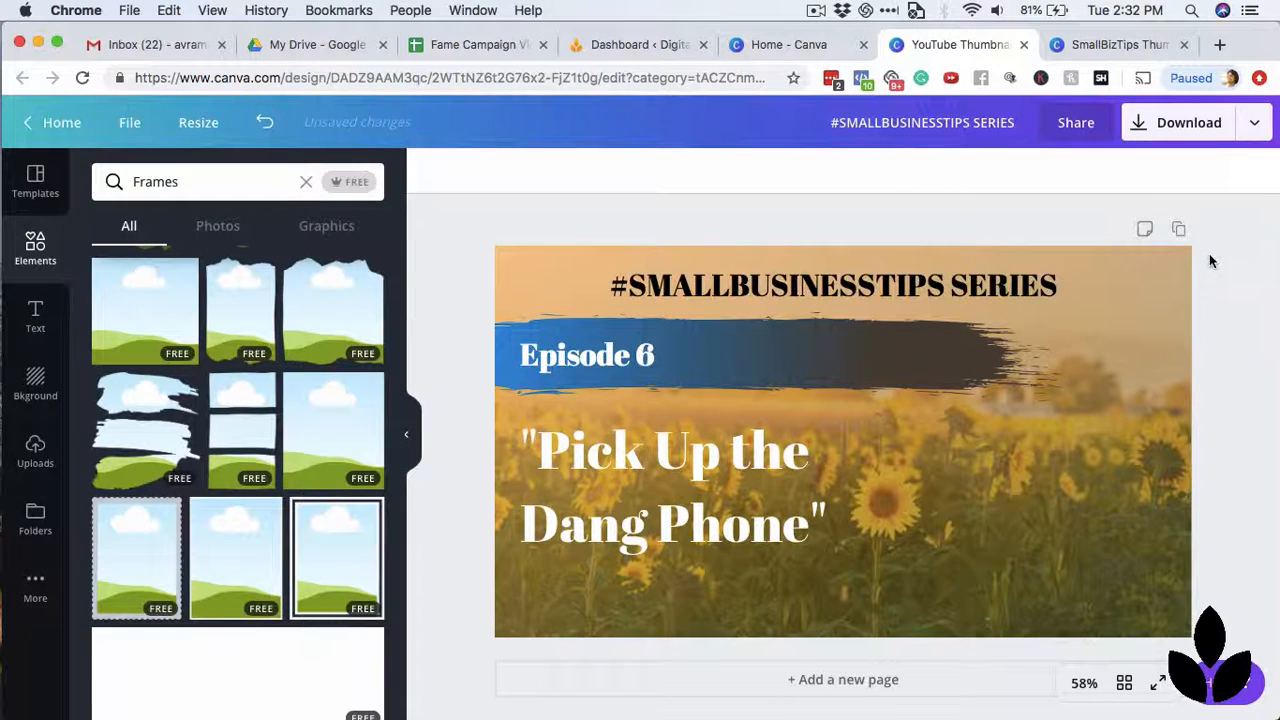
Place a large slanted brush-stroke frame on the thumbnail's right side and narrow the "Pick Up the Dang Phone" text to three lines, raising it slightly.
scroll(328, 366, "up", 5)
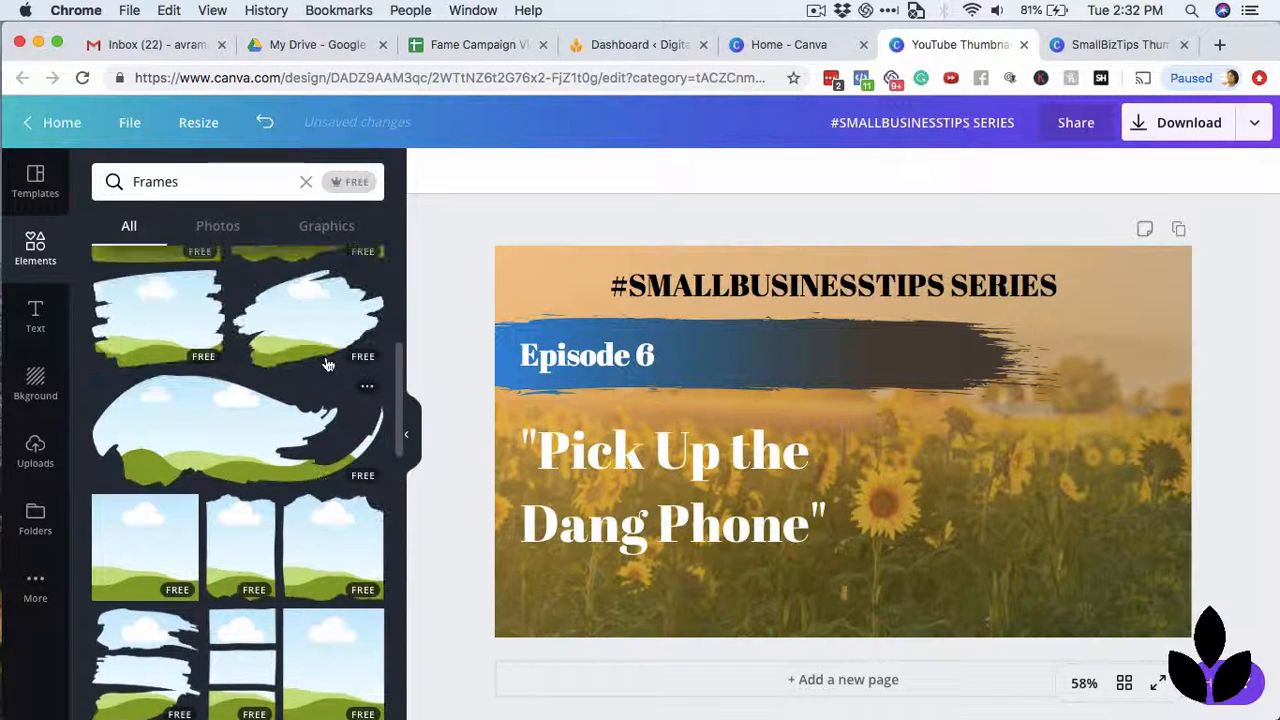
mouse_move(306, 443)
left_mouse_down()
mouse_move(586, 479)
mouse_move(850, 420)
mouse_move(825, 355)
mouse_move(808, 360)
mouse_move(857, 357)
left_mouse_up()
left_click(657, 458)
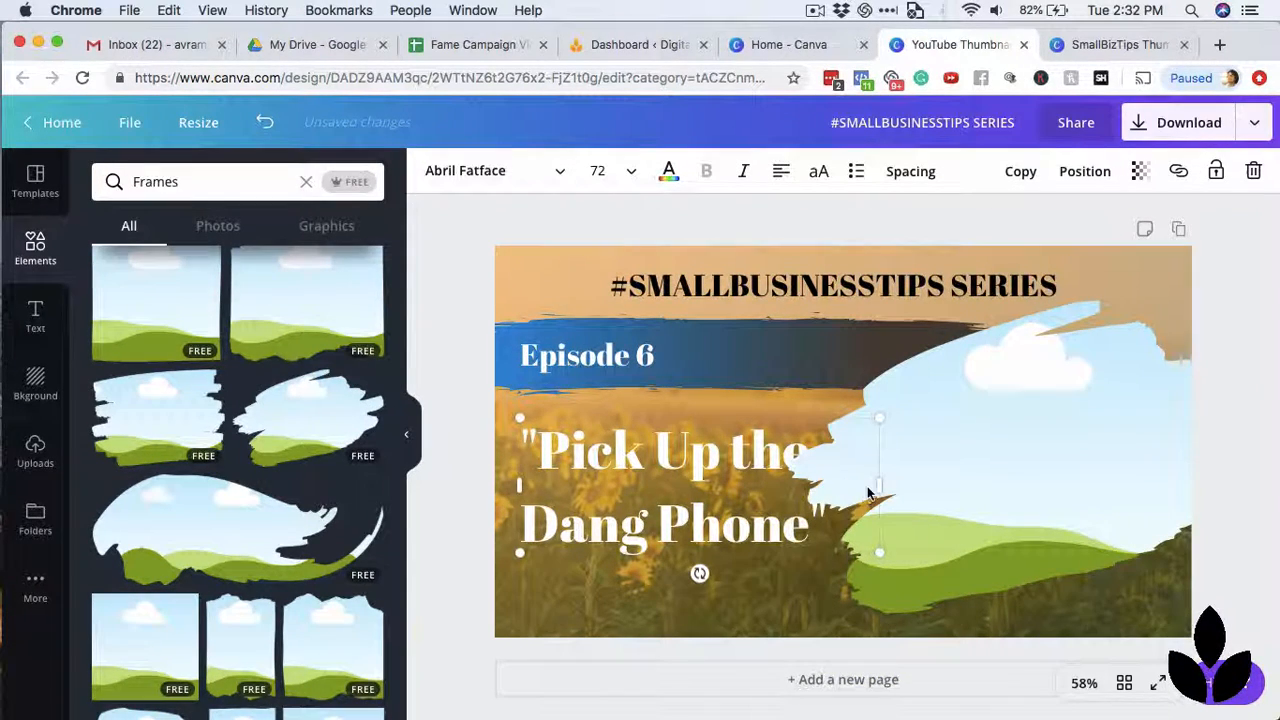
left_click_drag(876, 484, 805, 515)
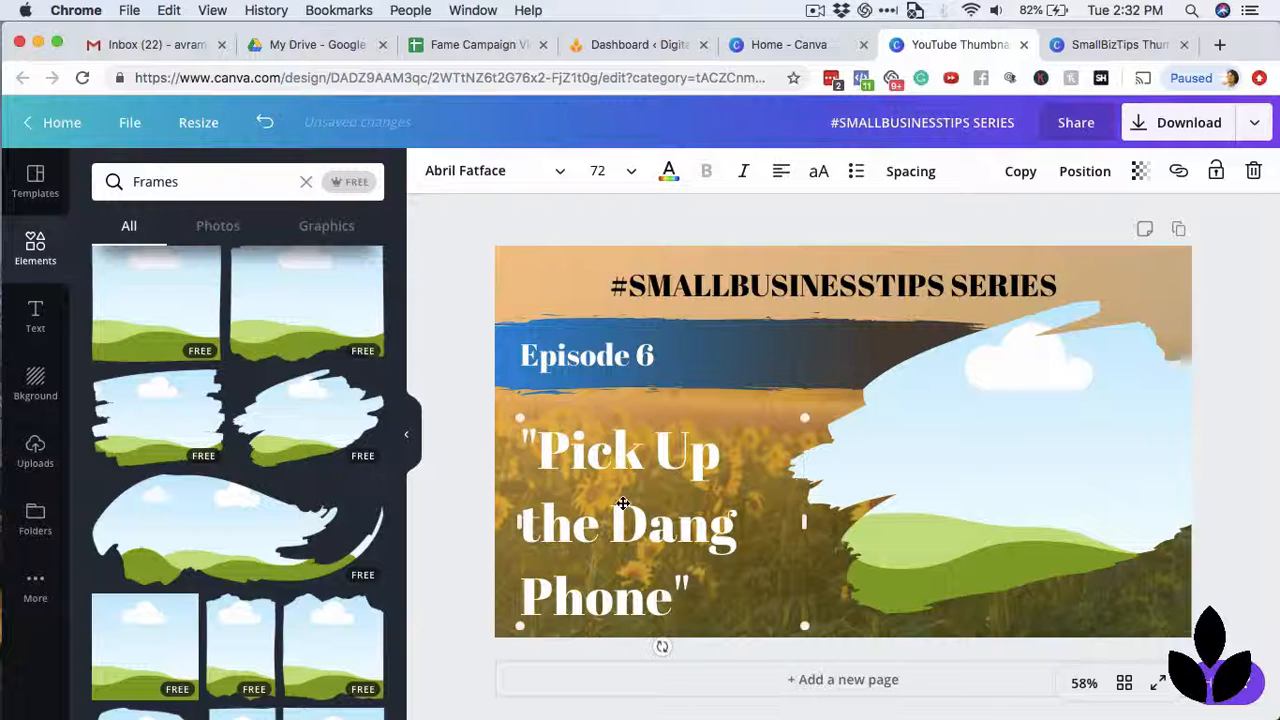
left_click_drag(623, 495, 623, 479)
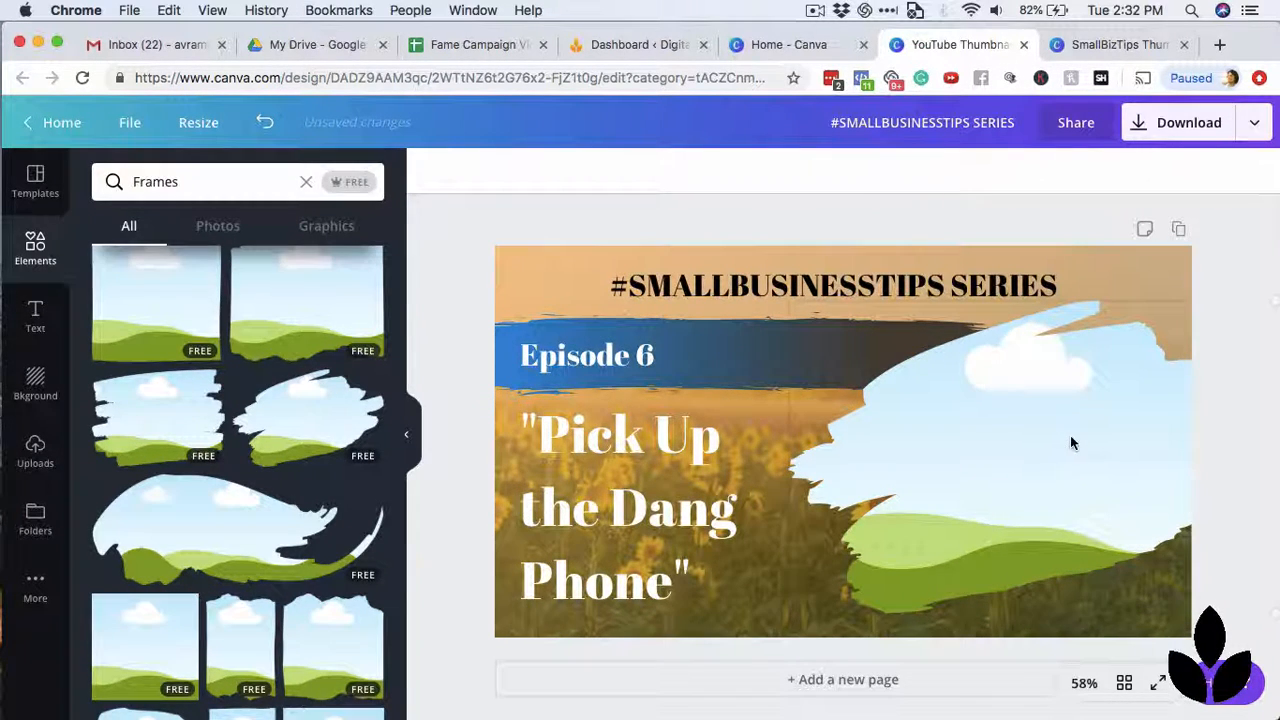
Move the brush-stroke frame slightly left toward the "Pick Up the Dang Phone" text and send it backward in the layer order.
left_click_drag(1071, 440, 1040, 437)
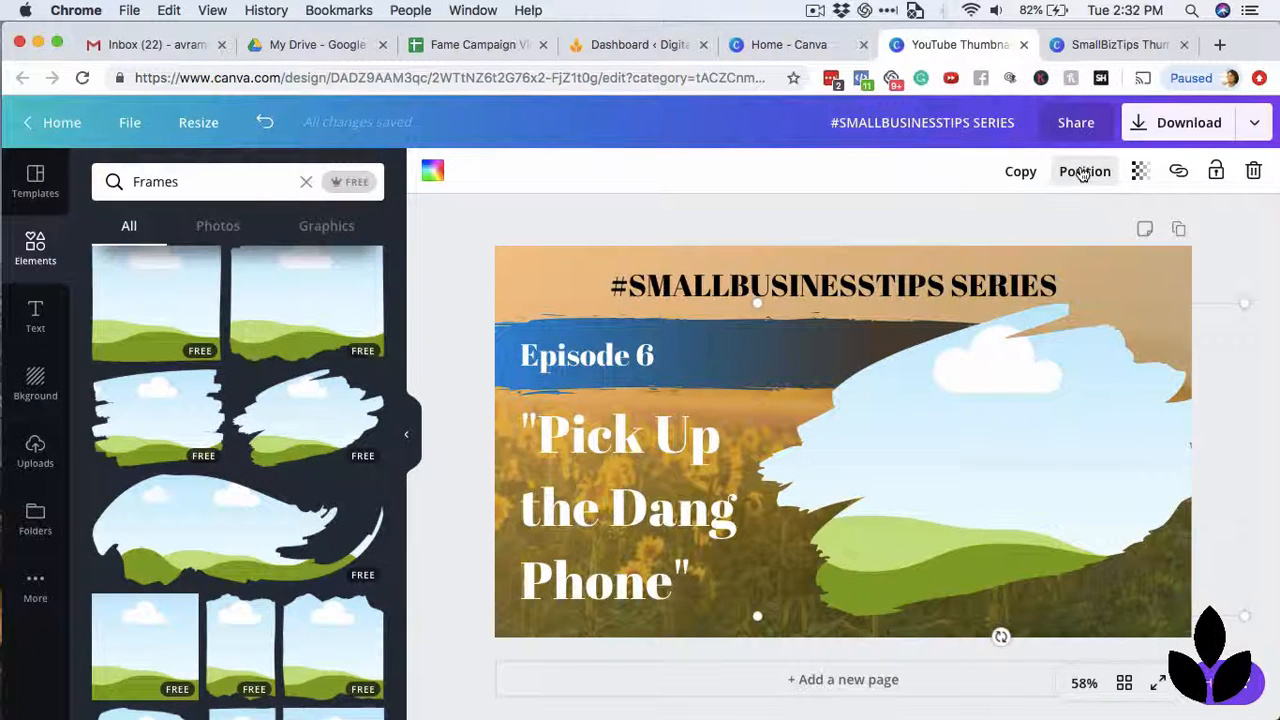
left_click(1097, 174)
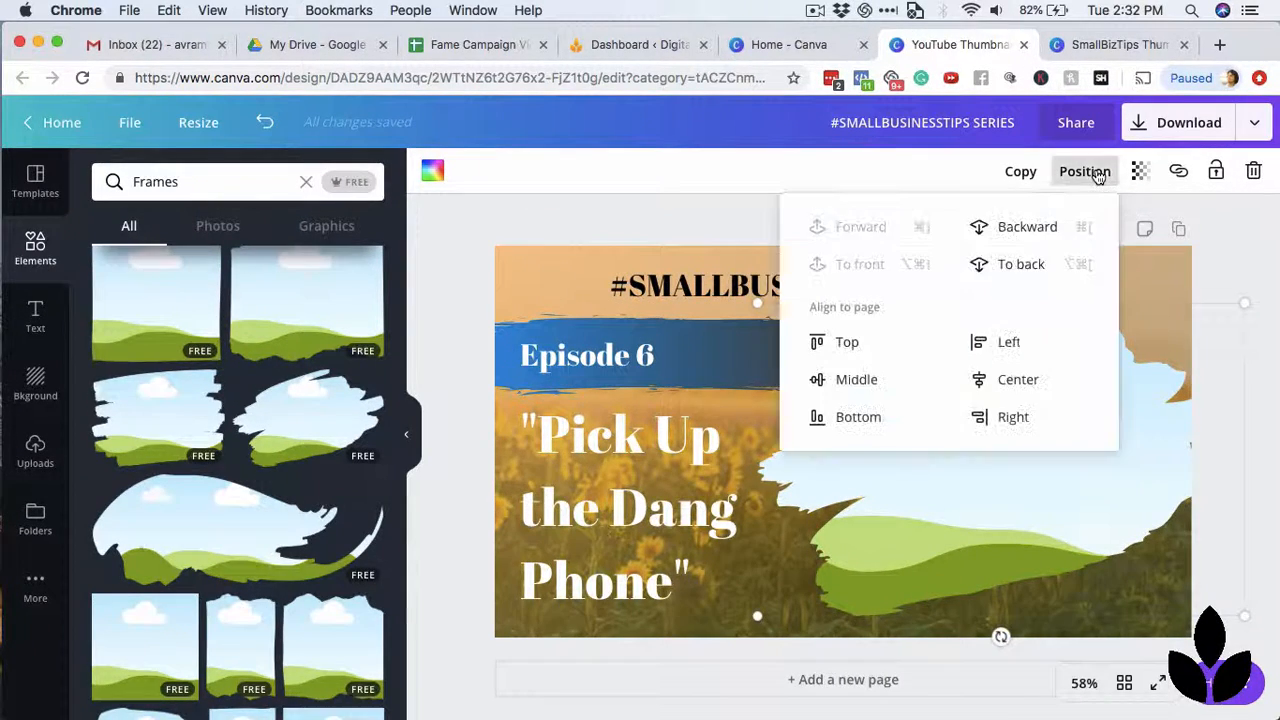
left_click(1045, 228)
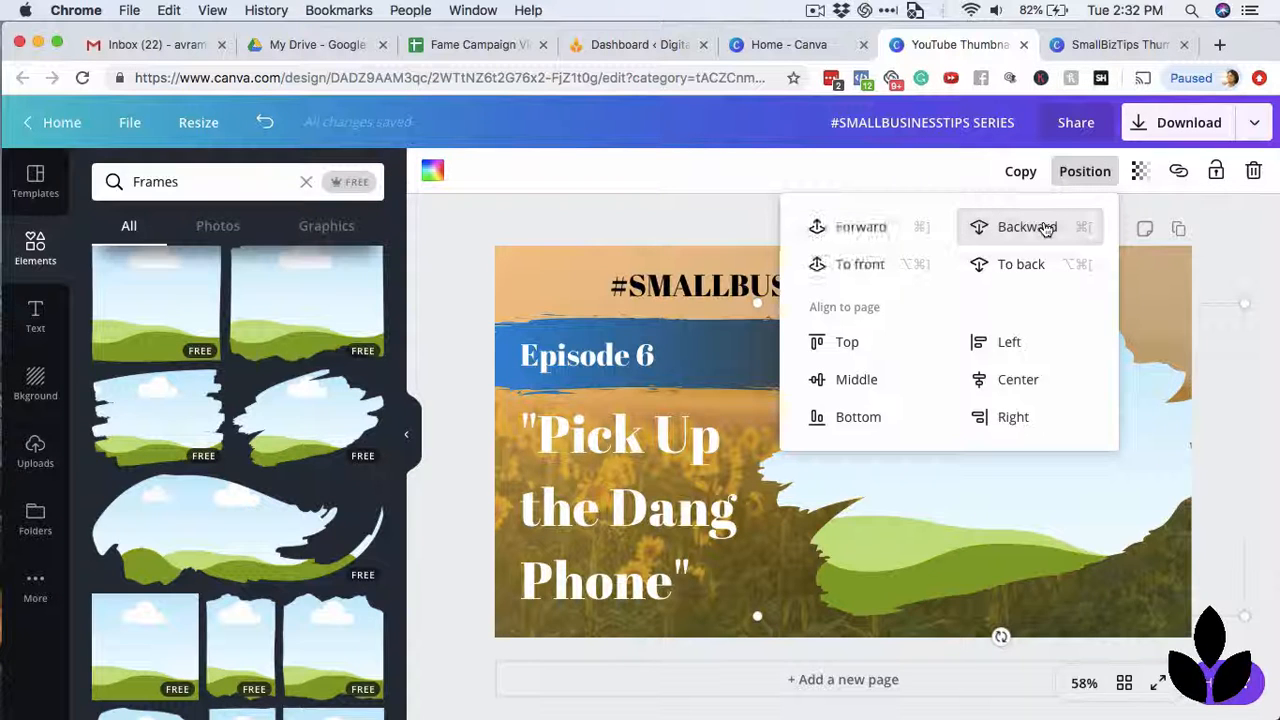
left_click(1250, 264)
left_click(1086, 423)
left_click(1086, 183)
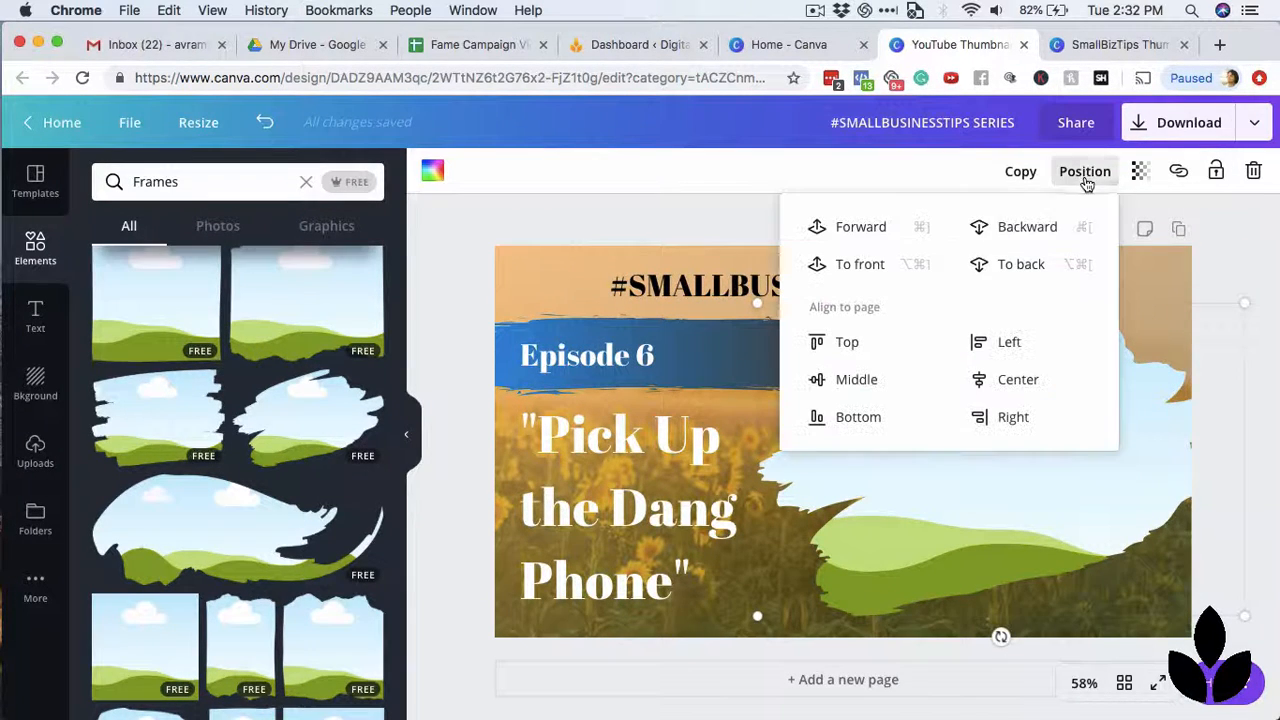
left_click(1050, 226)
left_click(1240, 272)
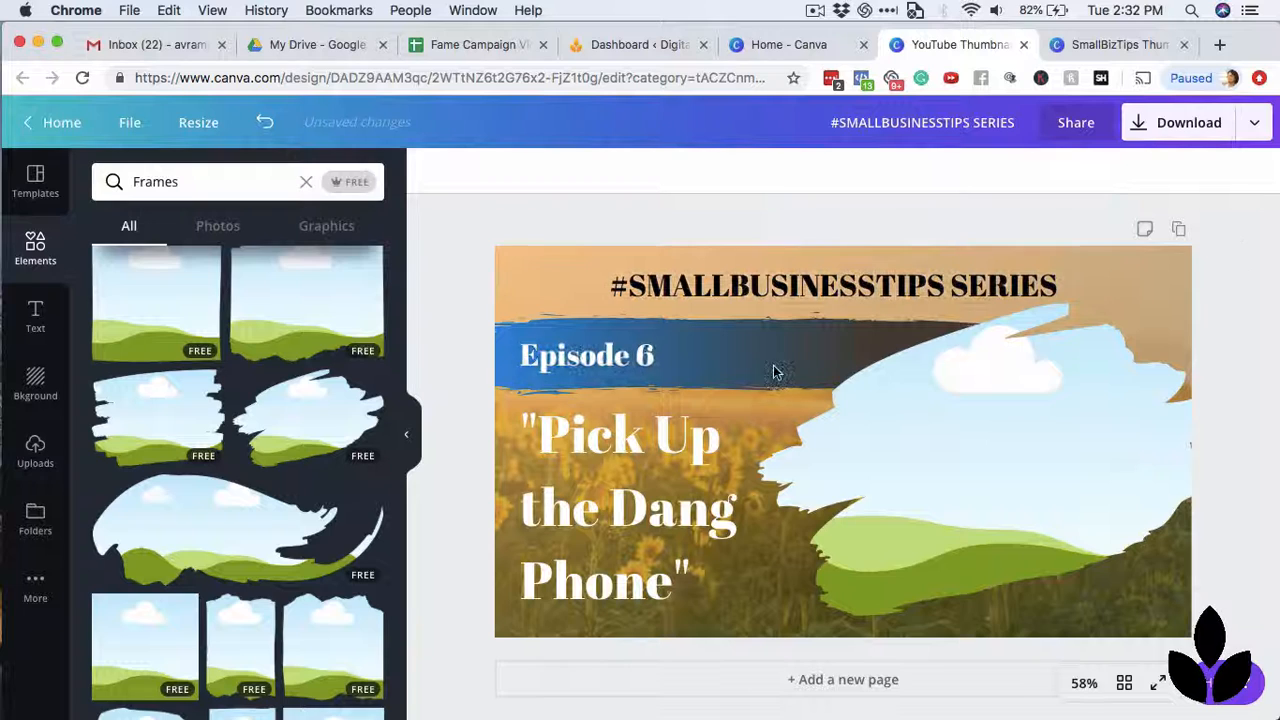
Try the photo frame behind the gradient overlay and the blue brush stroke, then bring it forward in front of both.
left_click(1056, 473)
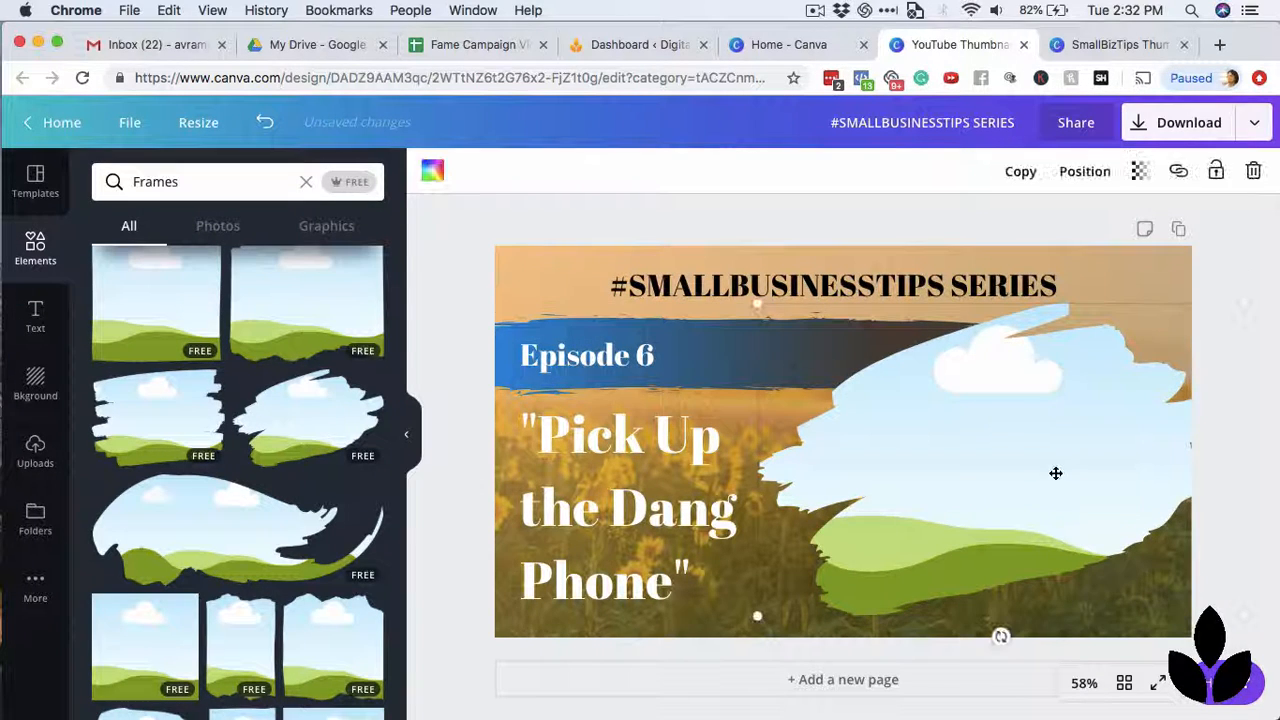
left_click(1087, 174)
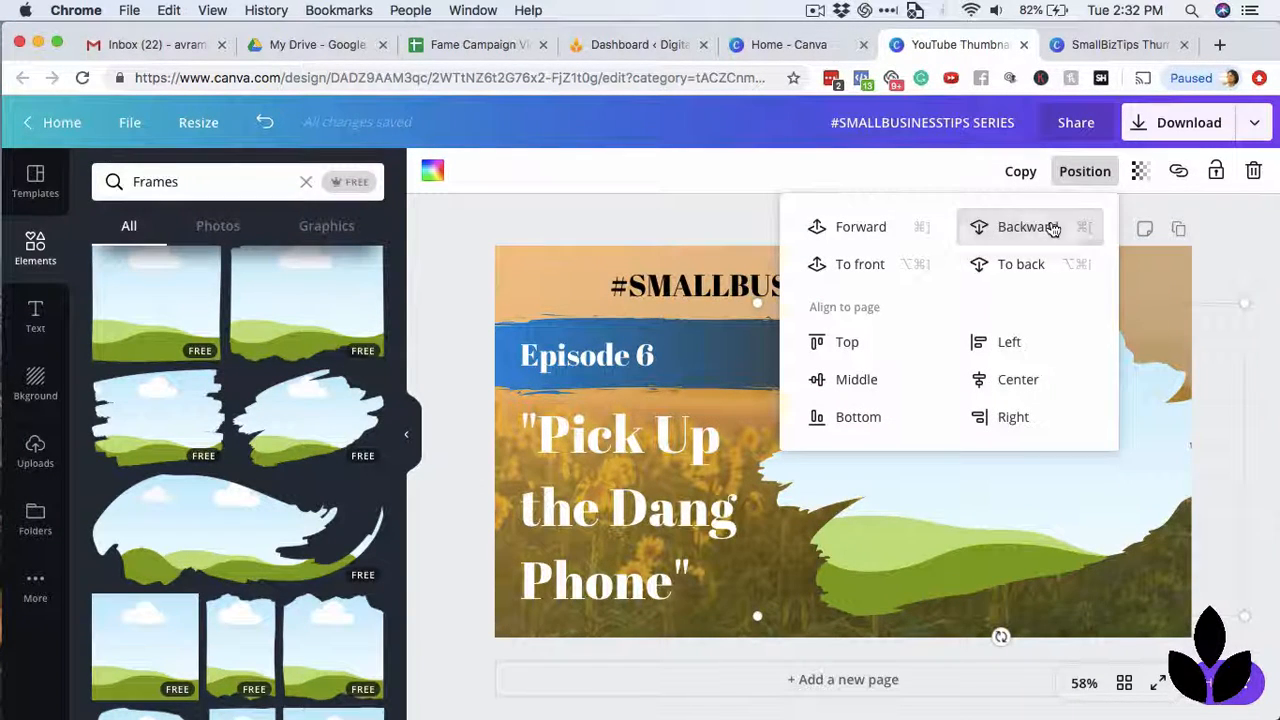
left_click(1046, 232)
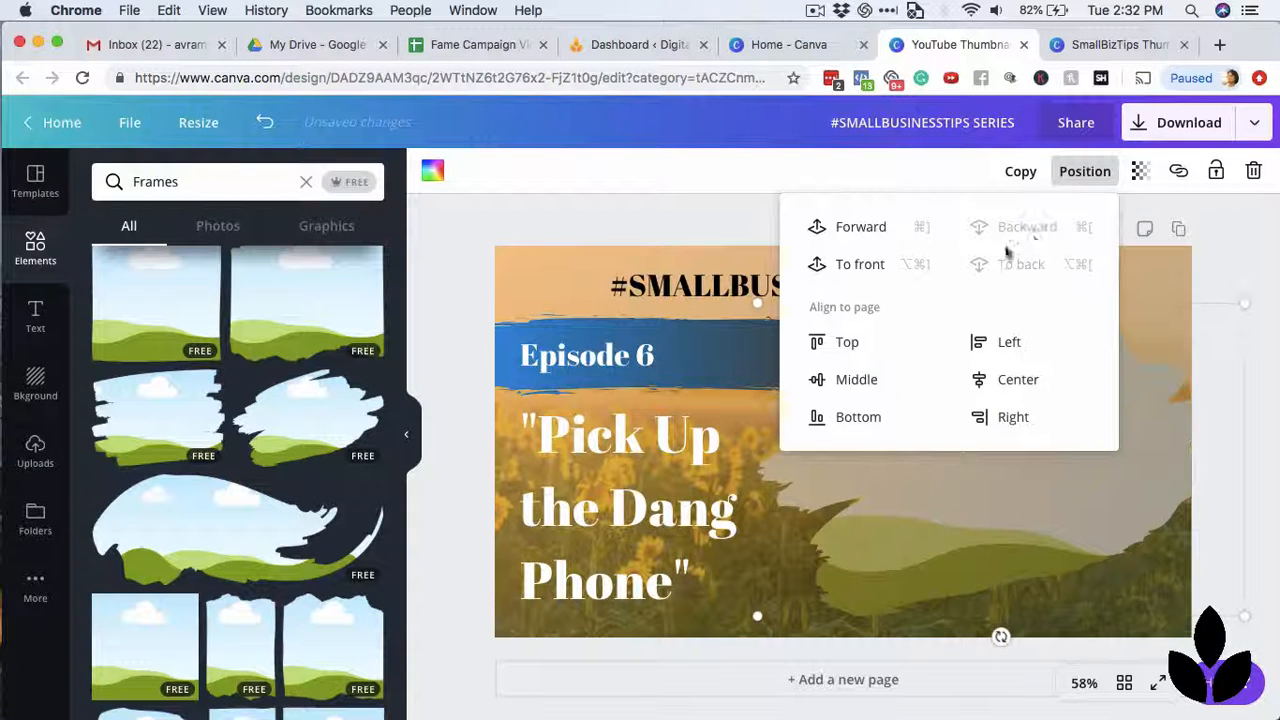
left_click(858, 226)
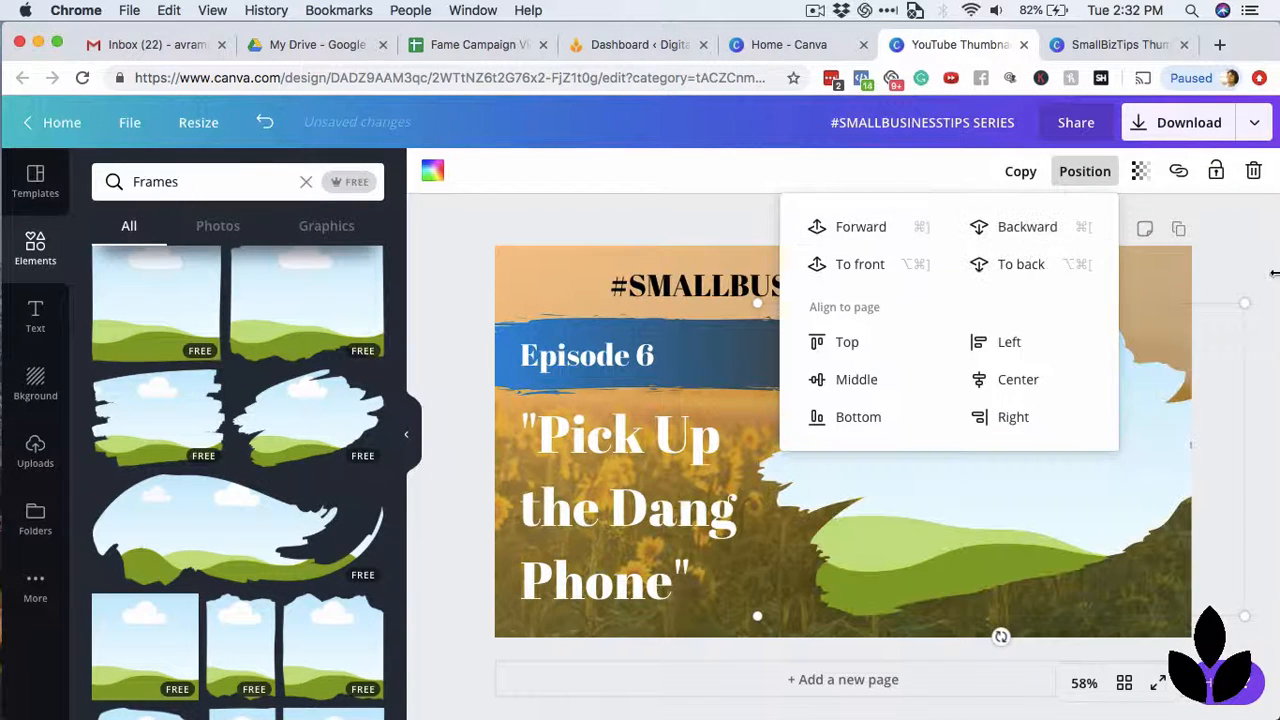
left_click(1257, 241)
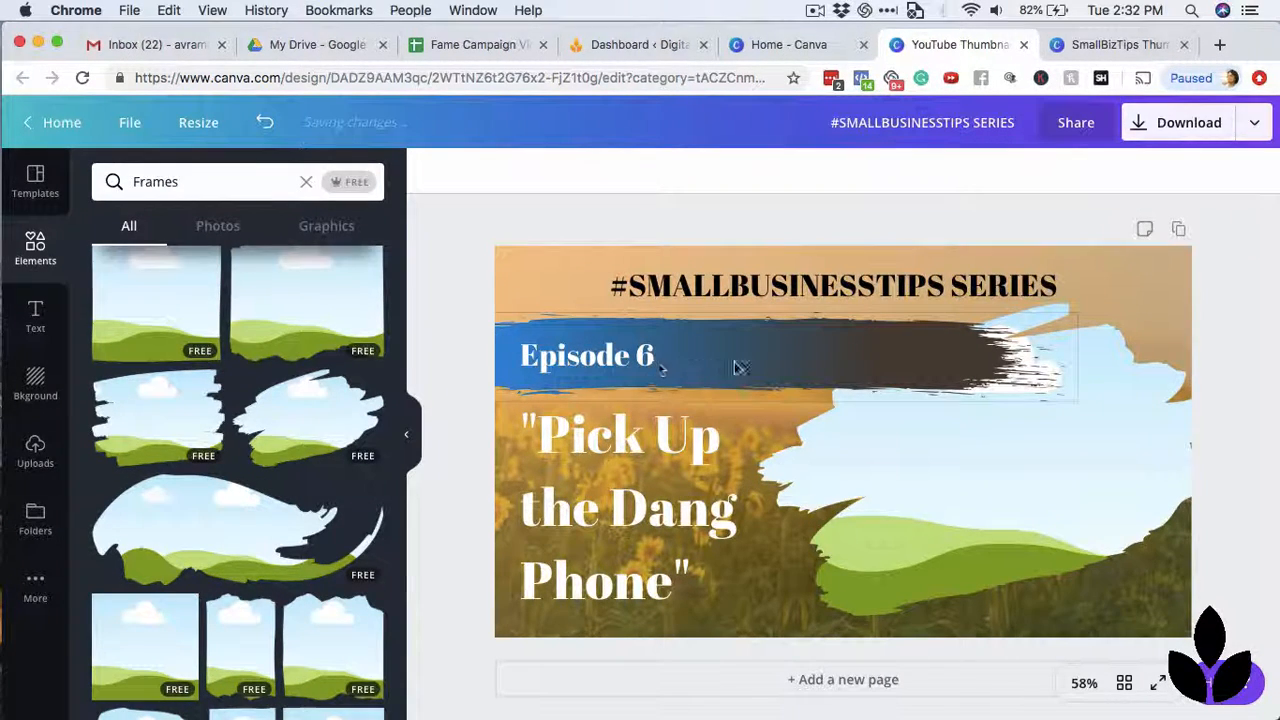
left_click(1053, 497)
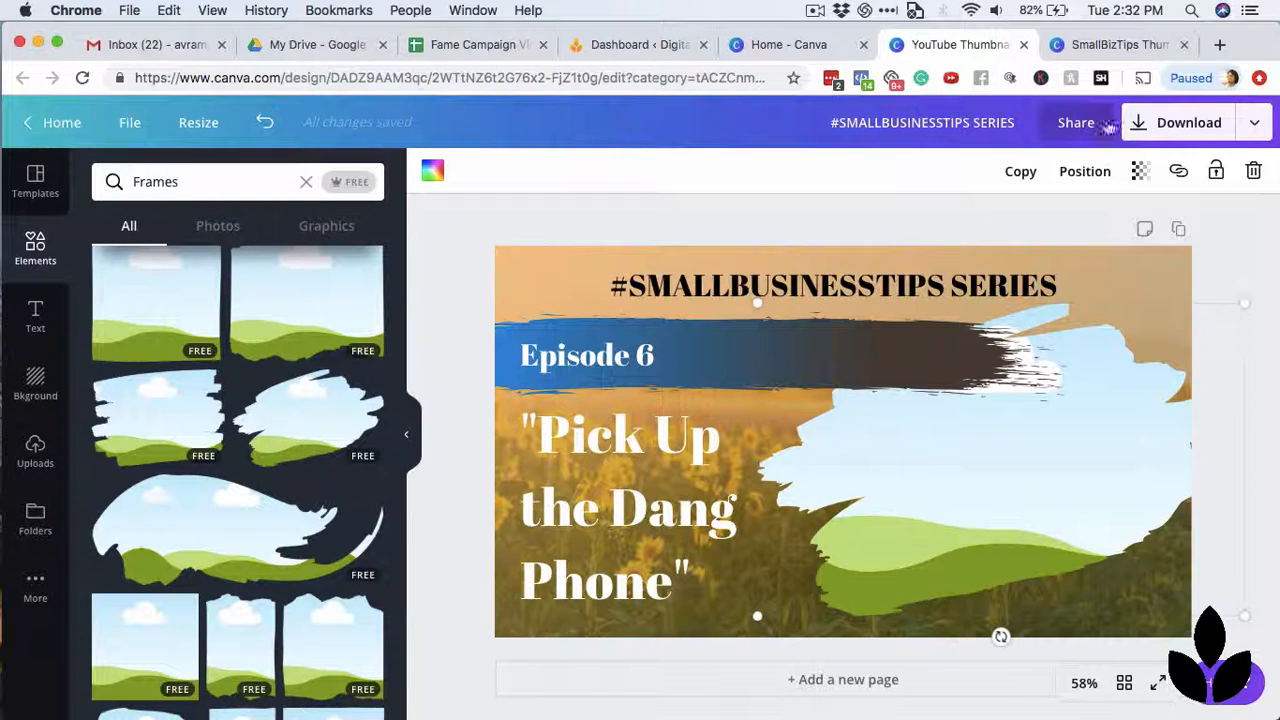
left_click(1085, 171)
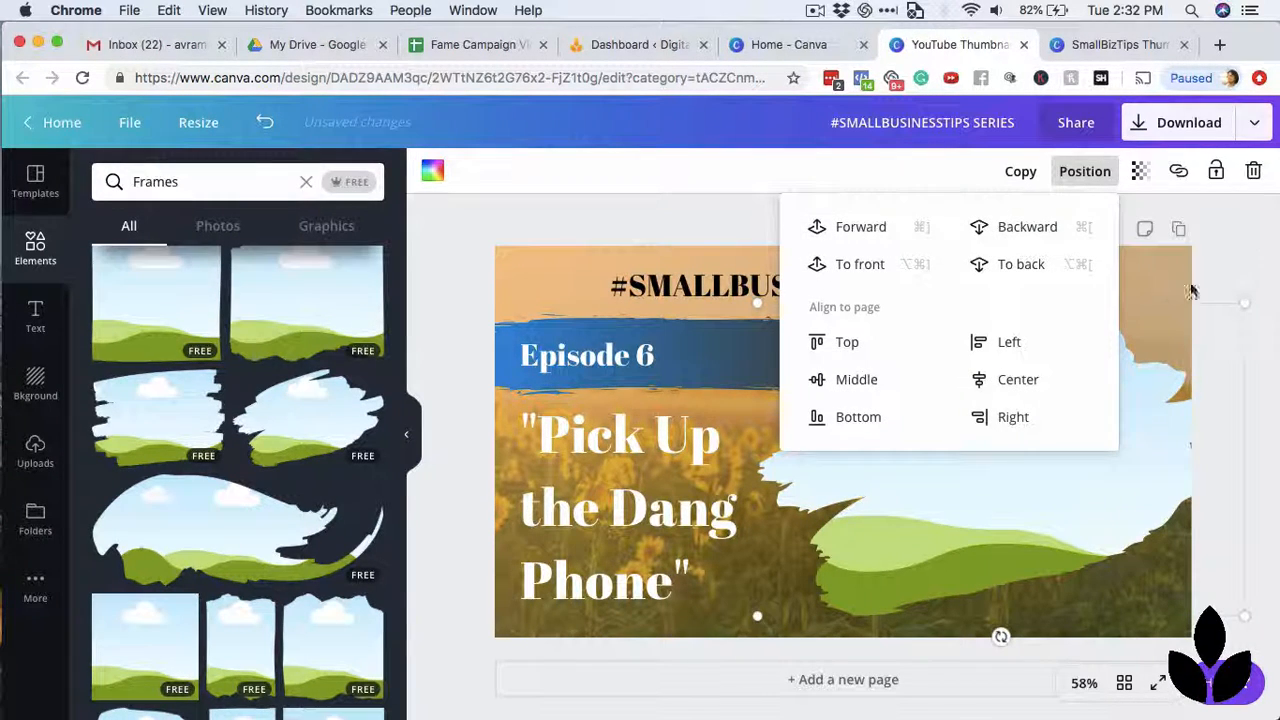
left_click(861, 227)
key("Escape")
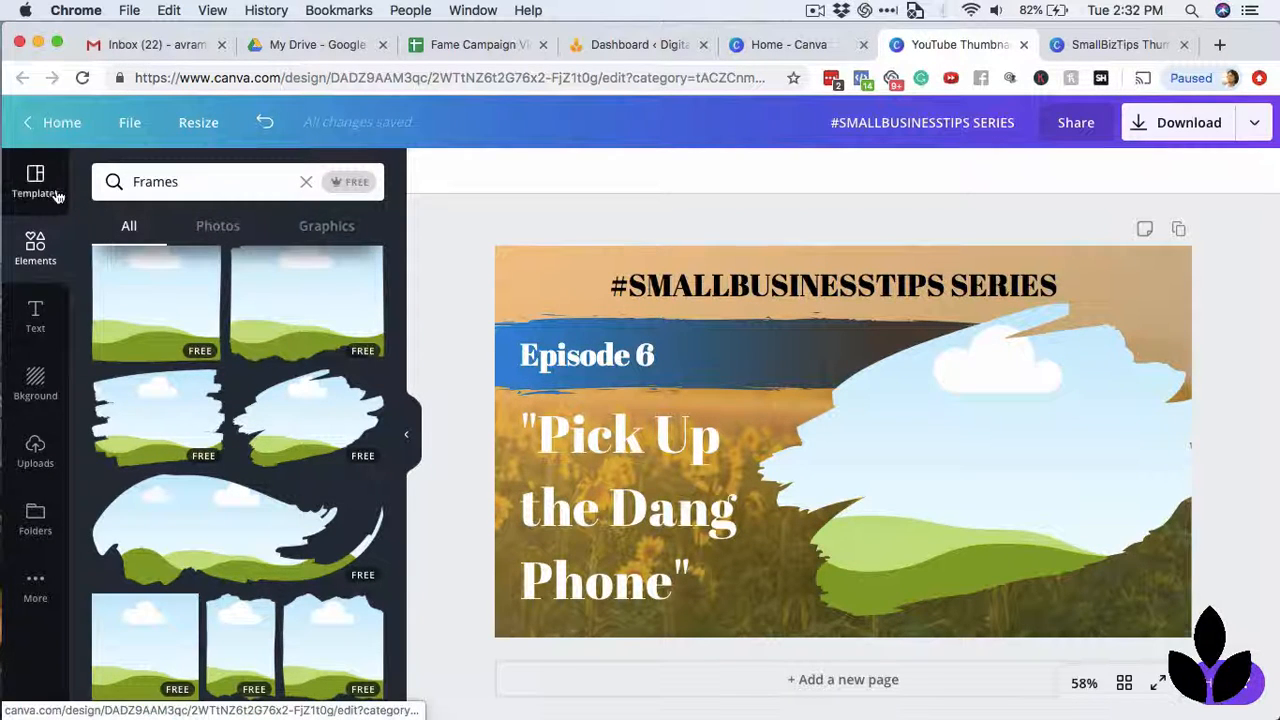
Fill the brush-stroke frame with the uploaded photo of the man beside the bookshelf, then crop it so he appears larger within the frame.
left_click(37, 458)
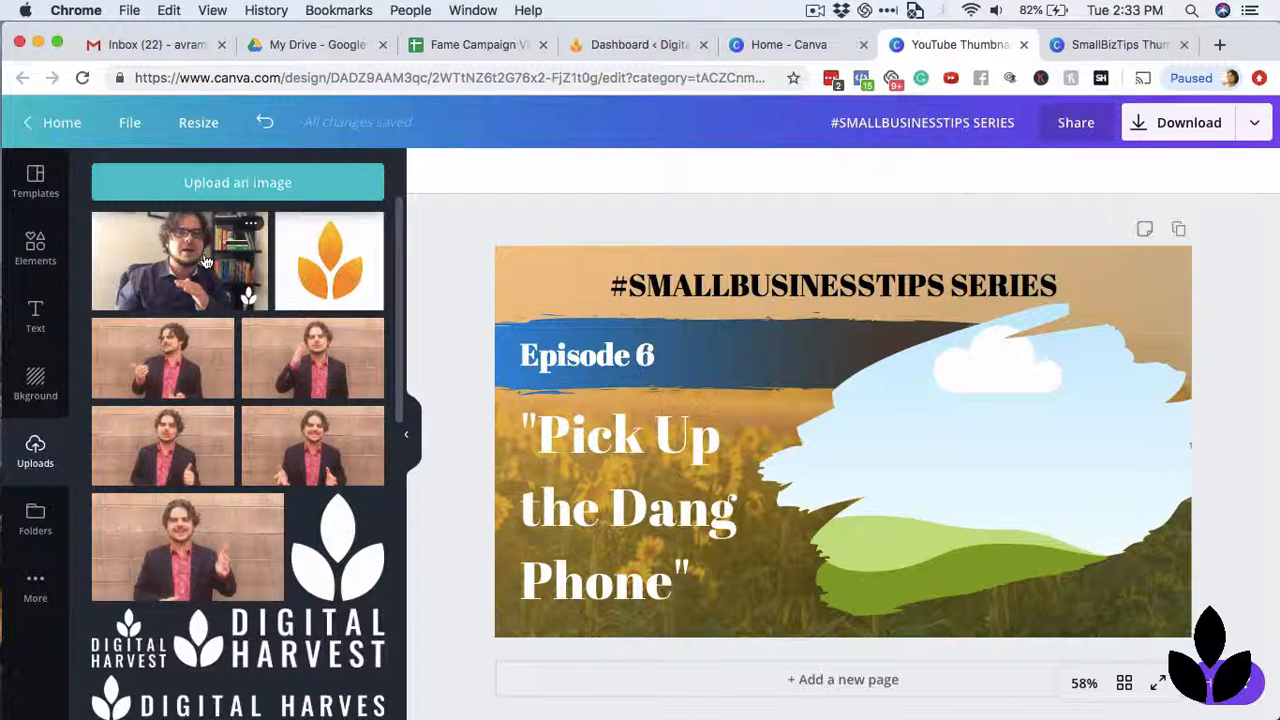
left_click_drag(190, 260, 865, 418)
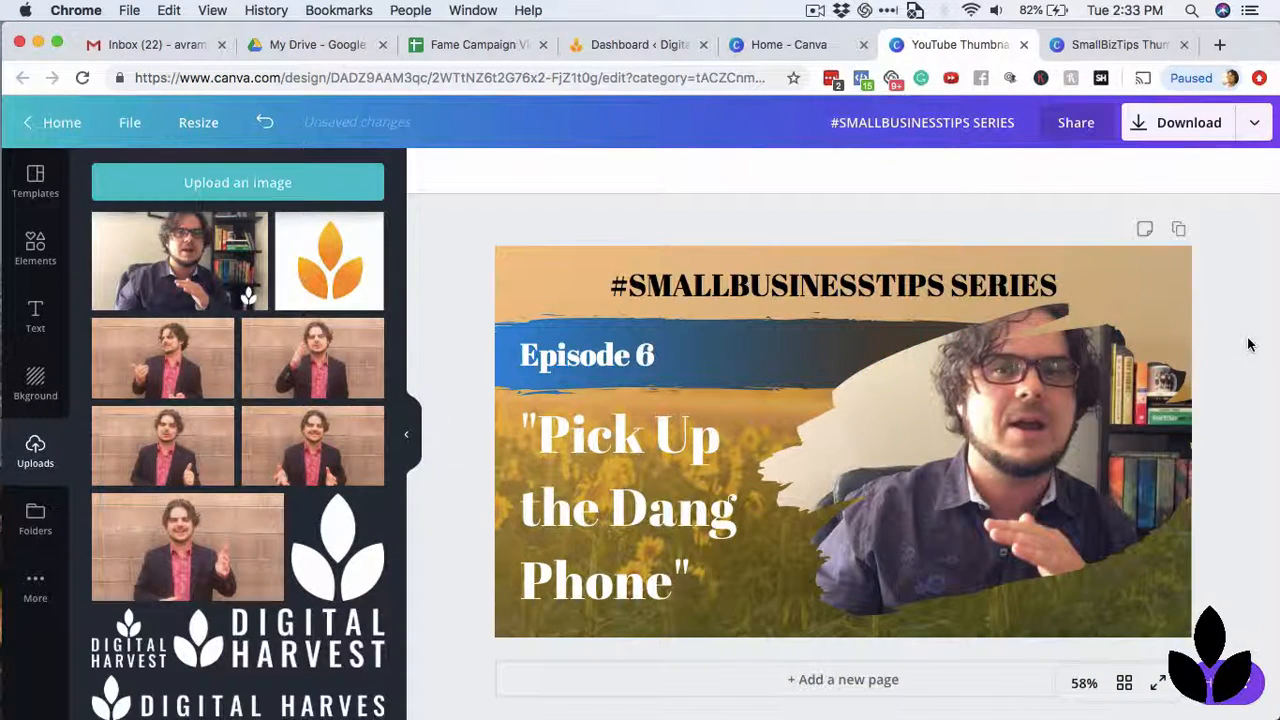
left_click(1000, 466)
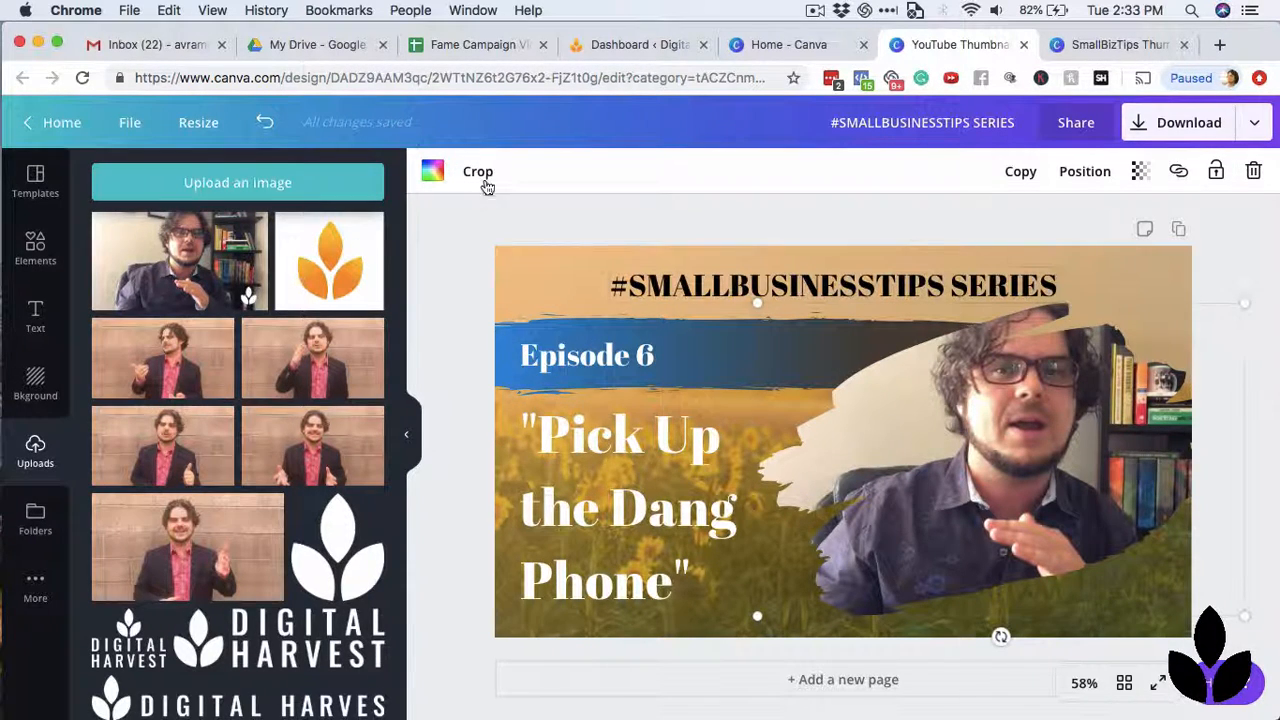
left_click(486, 178)
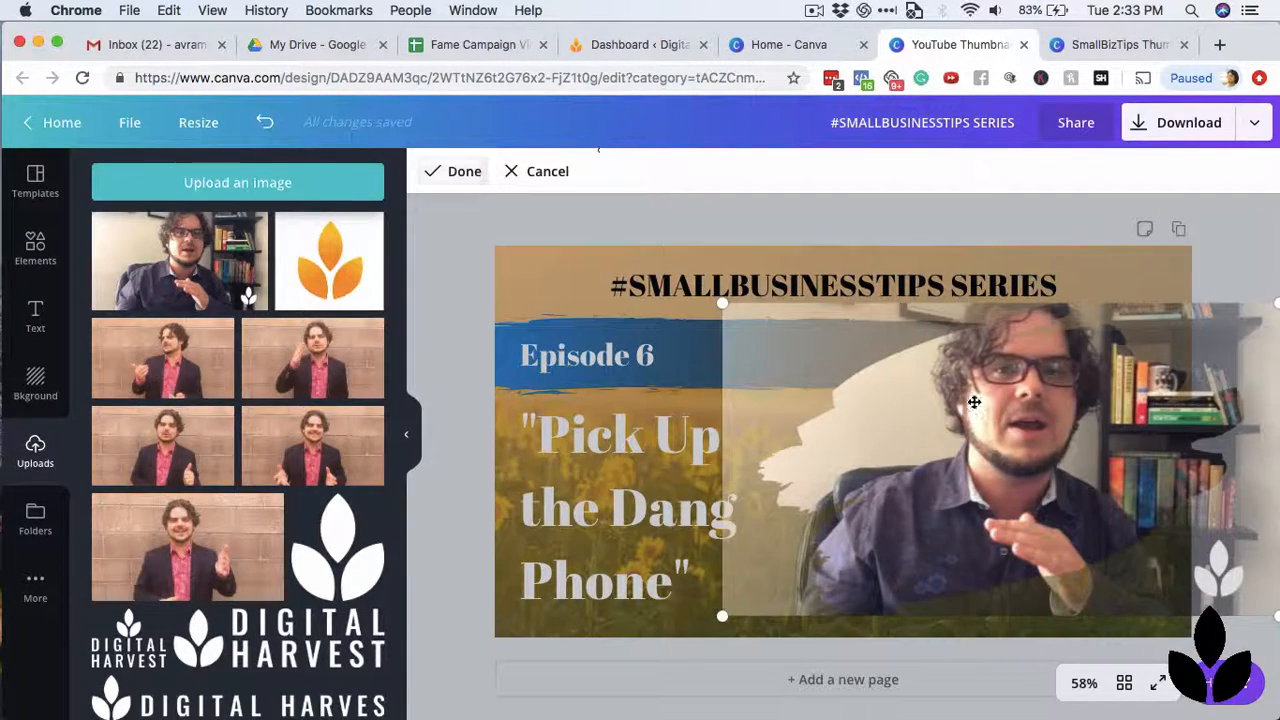
left_click_drag(720, 302, 494, 365)
left_click_drag(988, 400, 1033, 520)
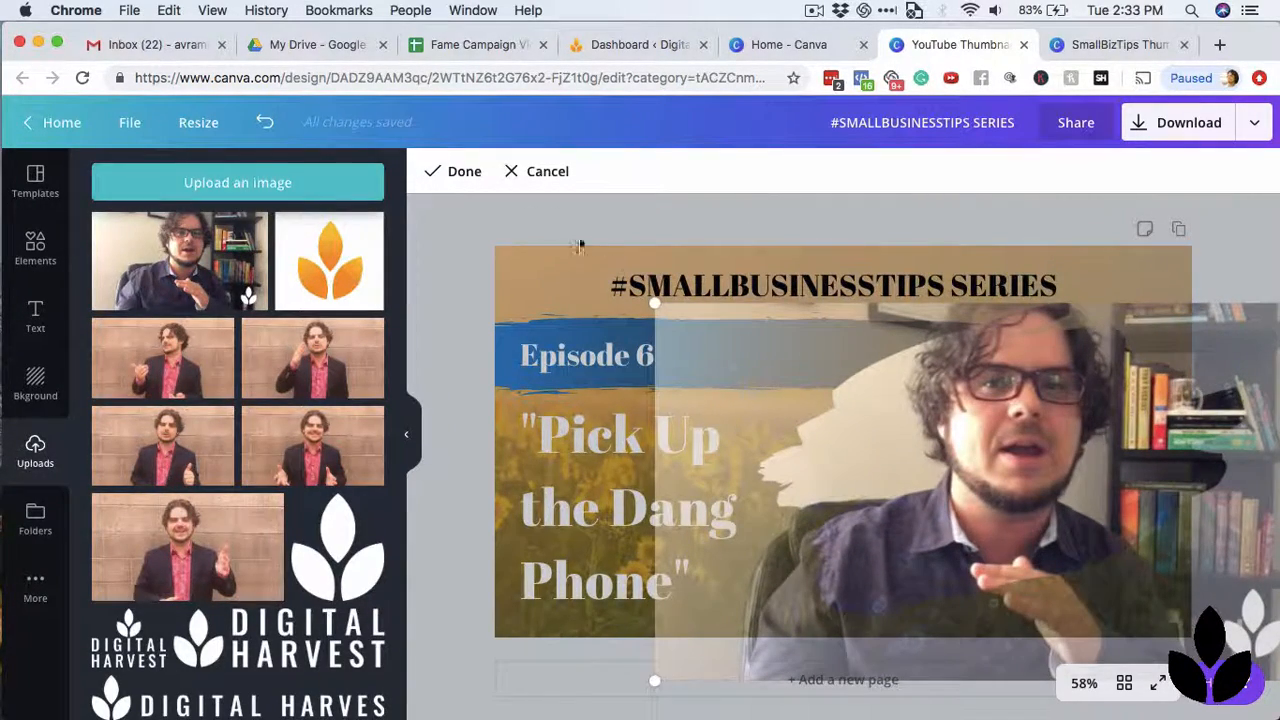
left_click(452, 171)
left_click(461, 293)
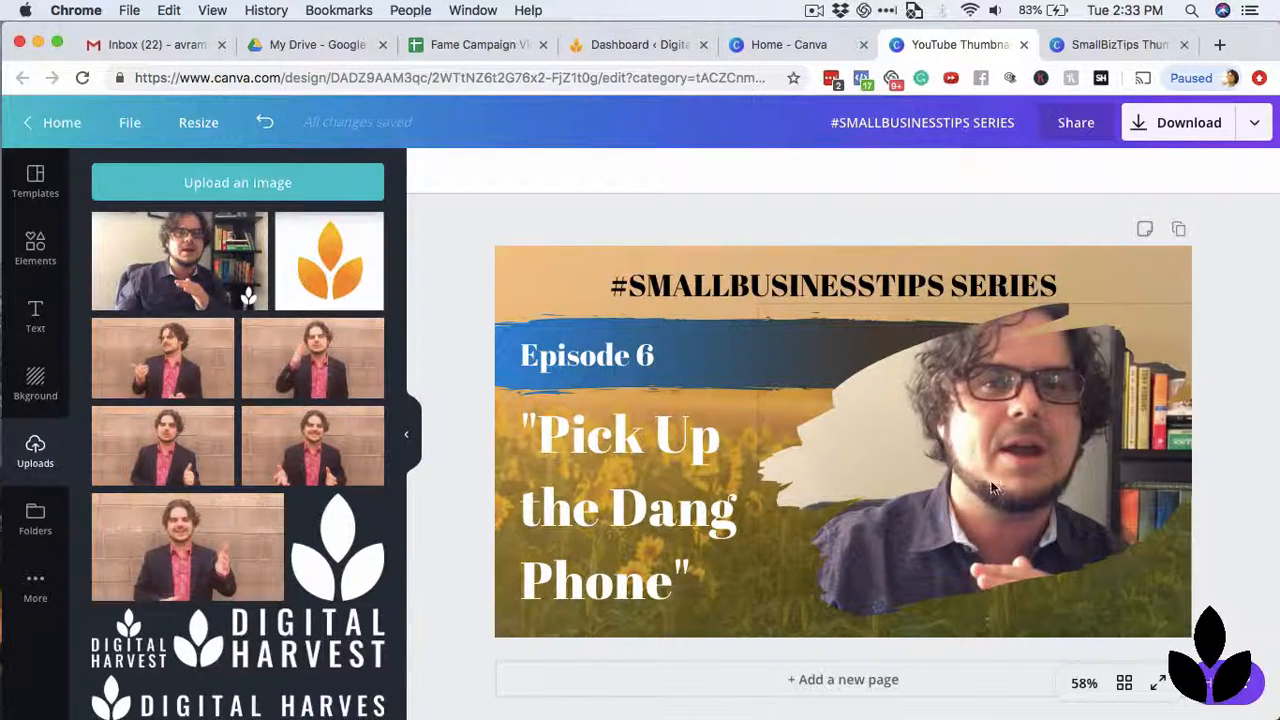
Add the white horizontal two-line Digital Harvest logo from the uploads, shrink it, and place it in the thumbnail's lower-right corner.
scroll(290, 500, "down", 2)
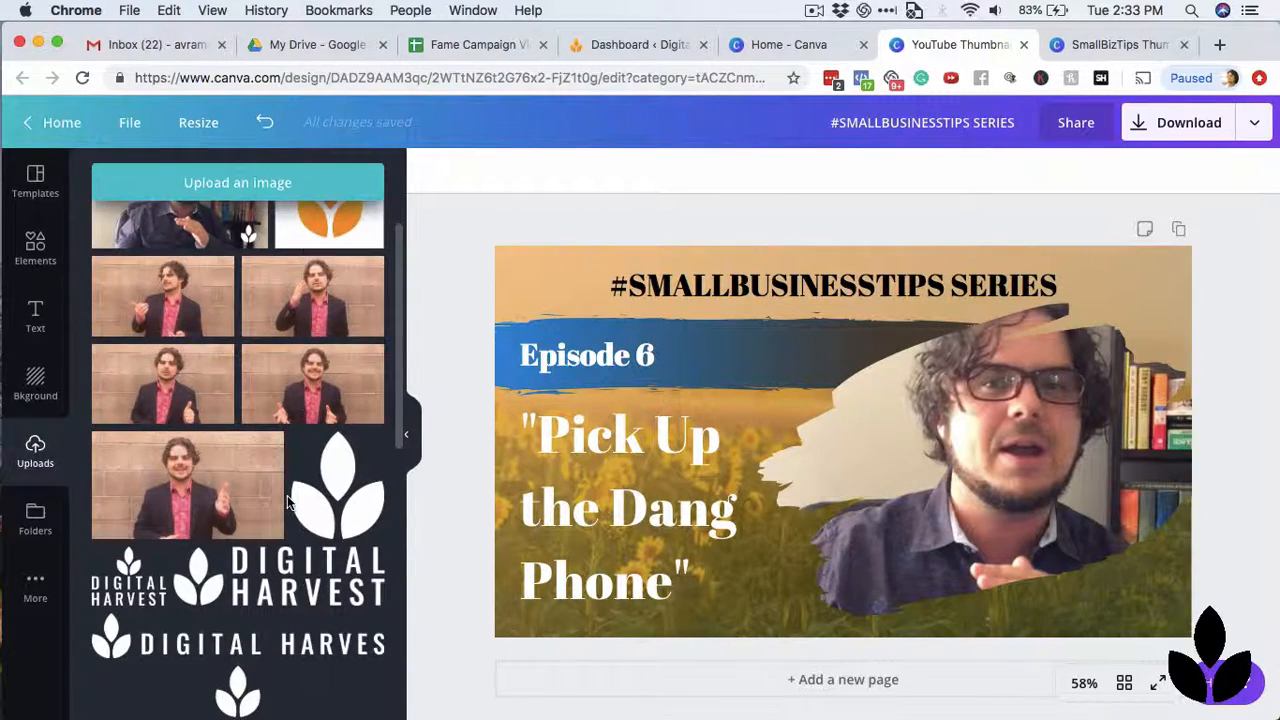
scroll(288, 503, "down", 5)
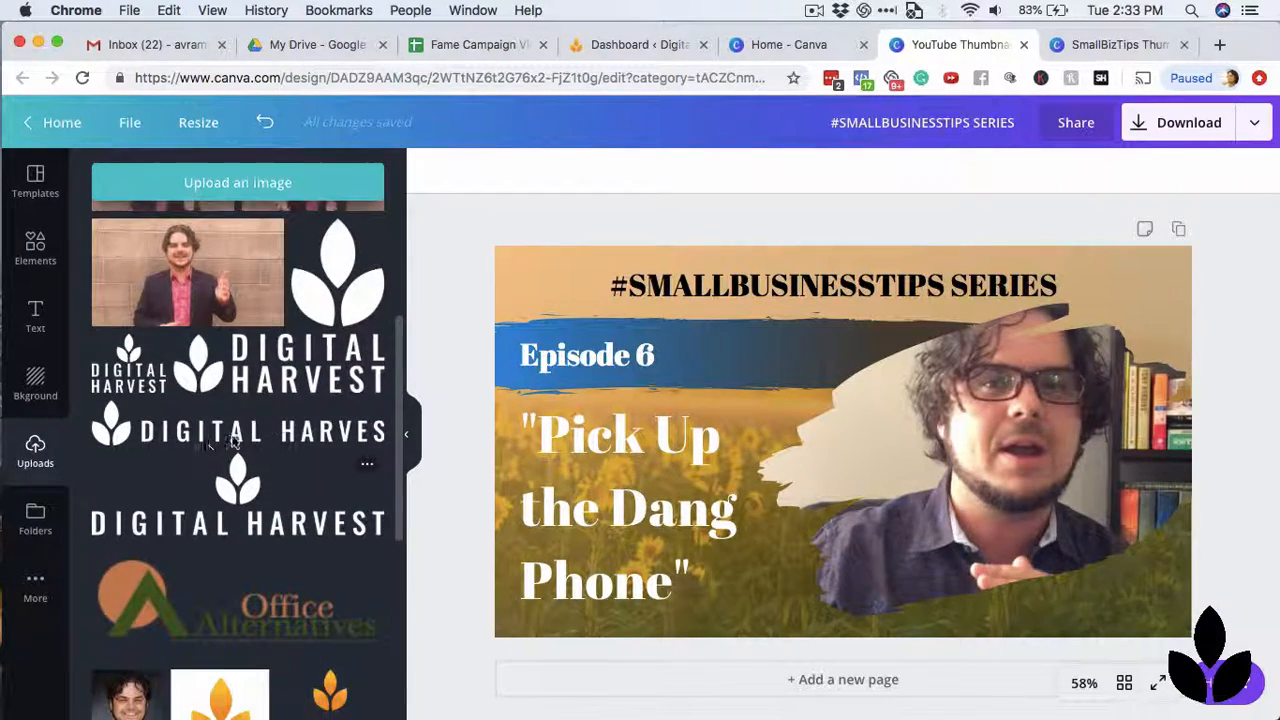
left_click(1088, 44)
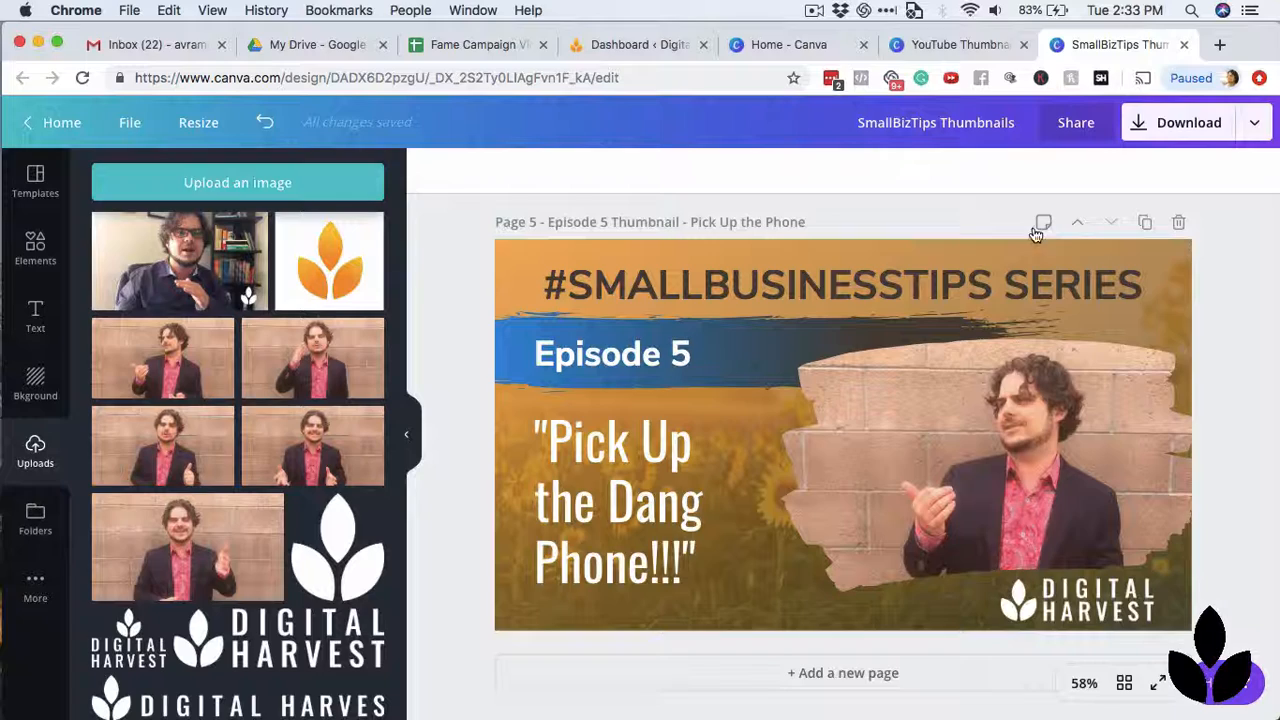
left_click(948, 46)
scroll(265, 482, "down", 1)
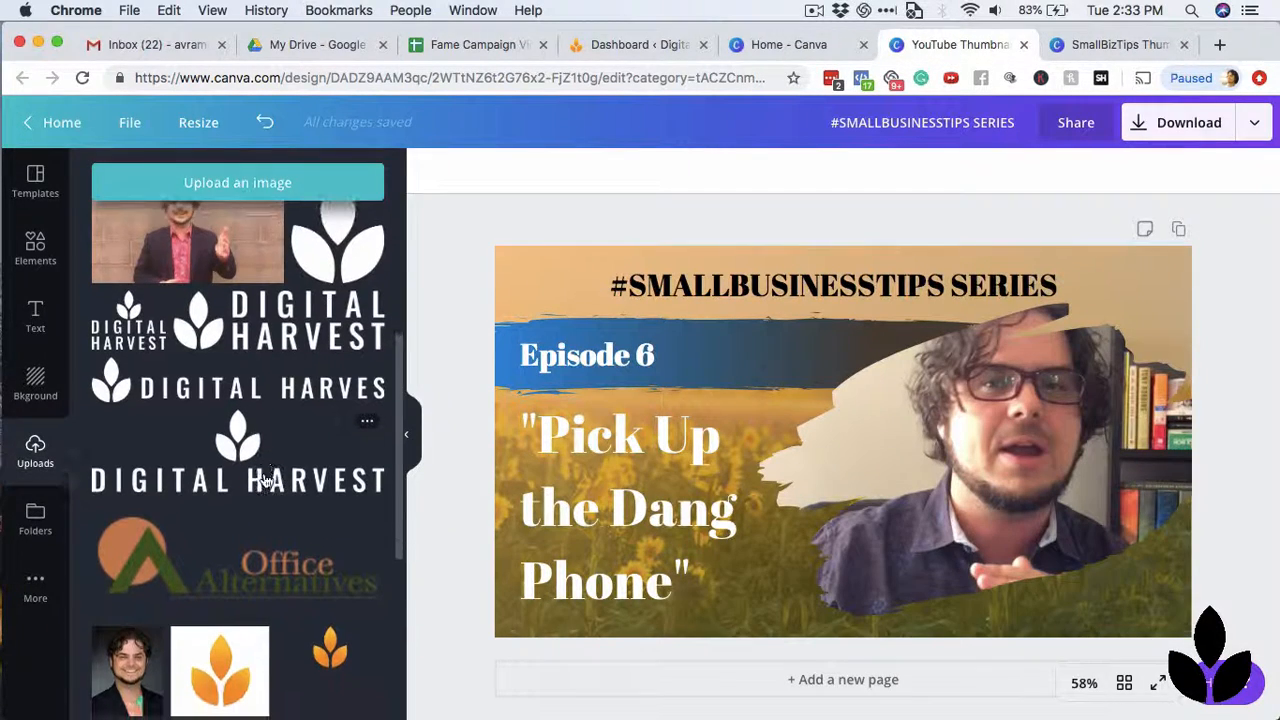
left_click(290, 336)
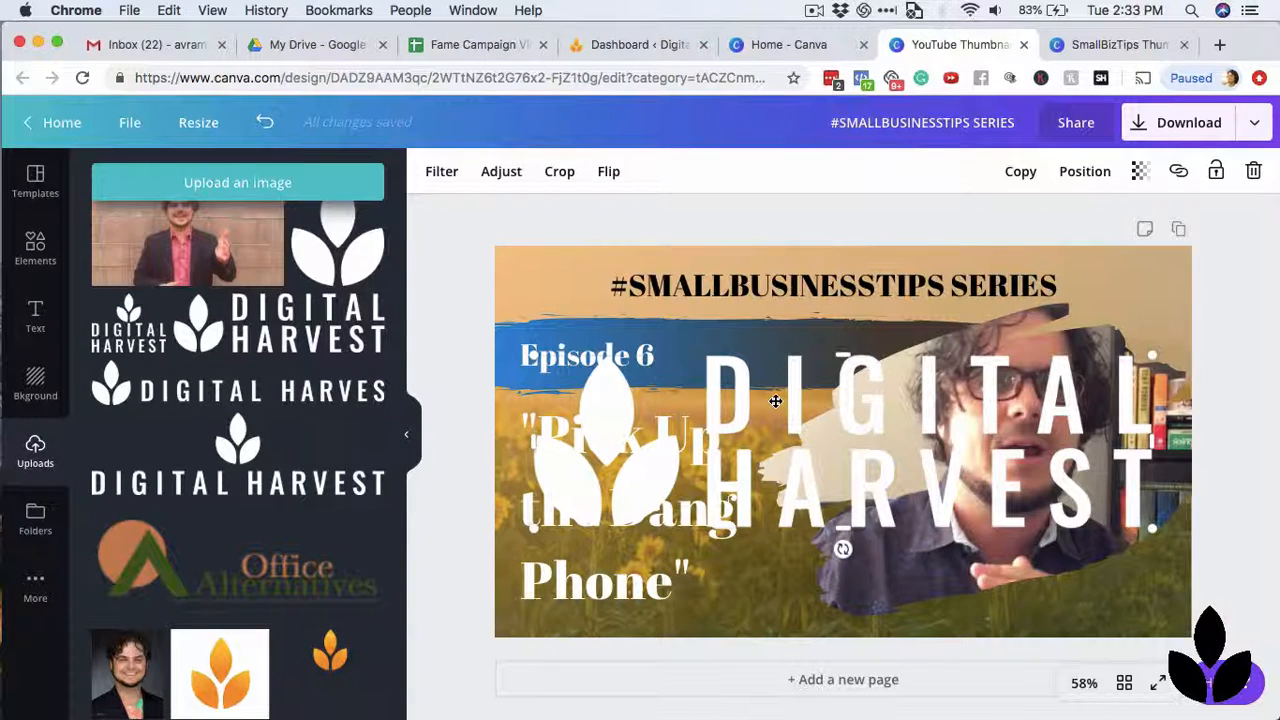
left_click_drag(530, 358, 968, 500)
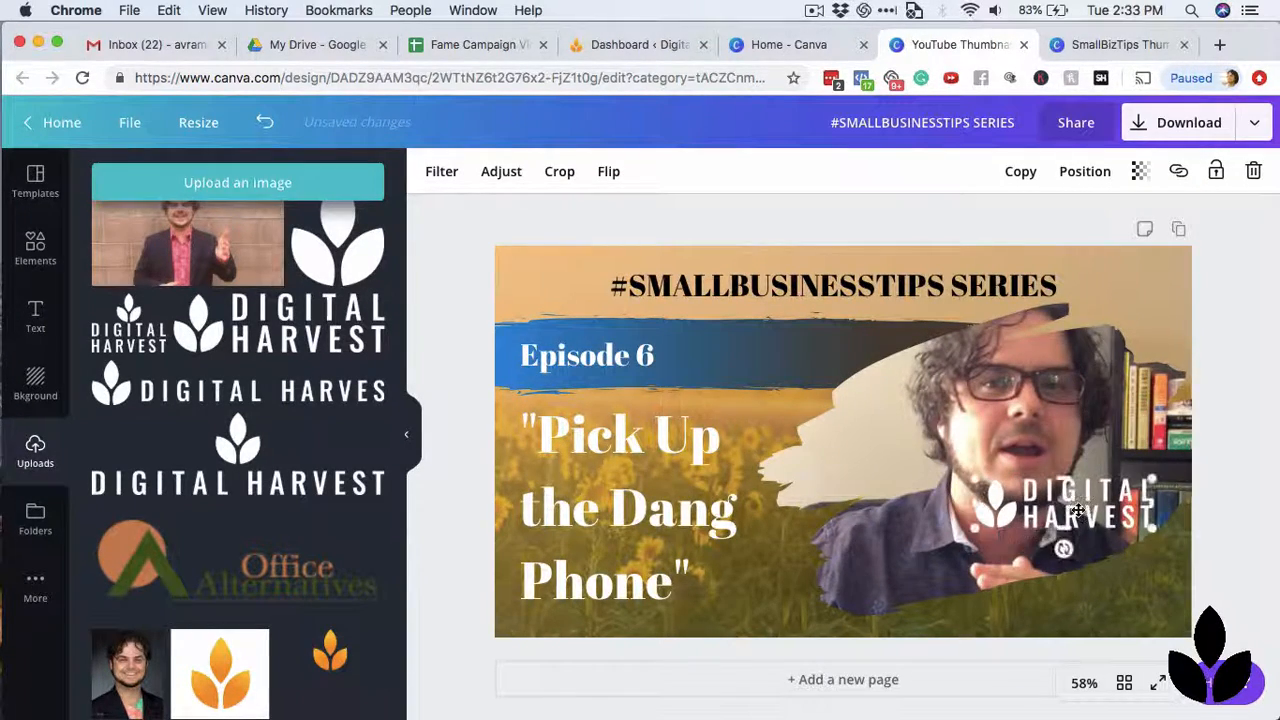
left_click_drag(1085, 505, 1080, 602)
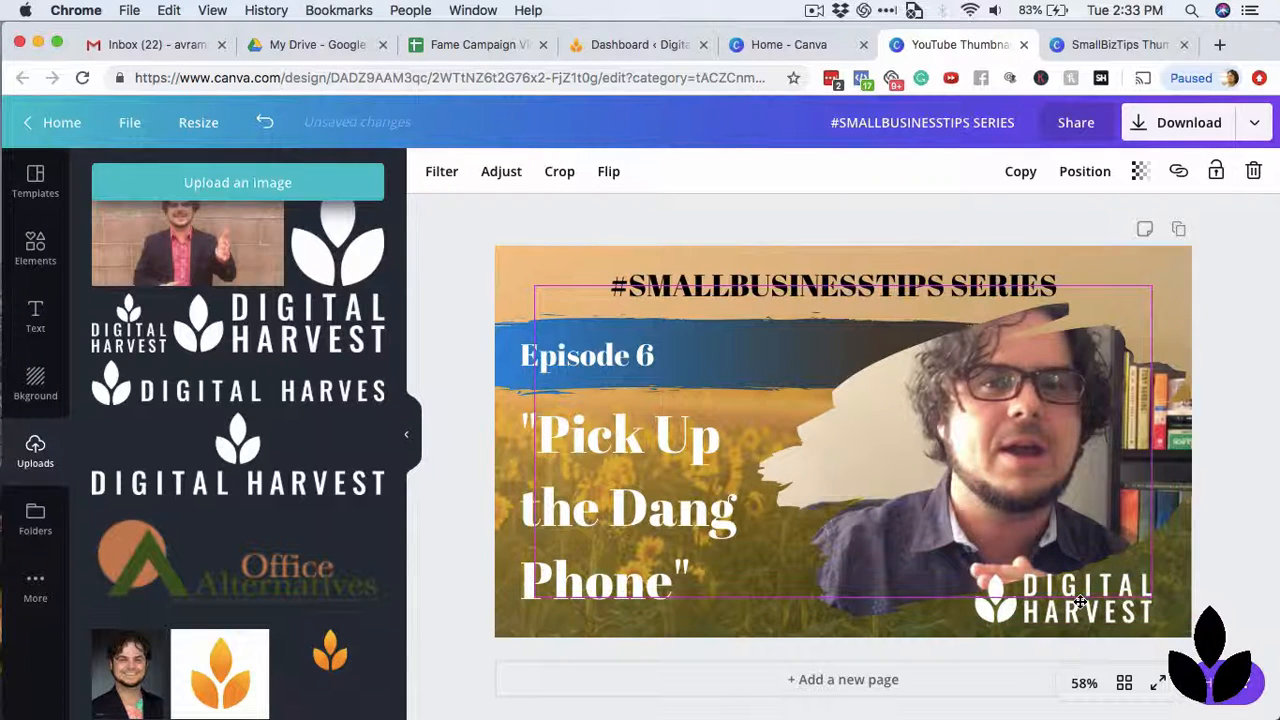
left_click(1242, 537)
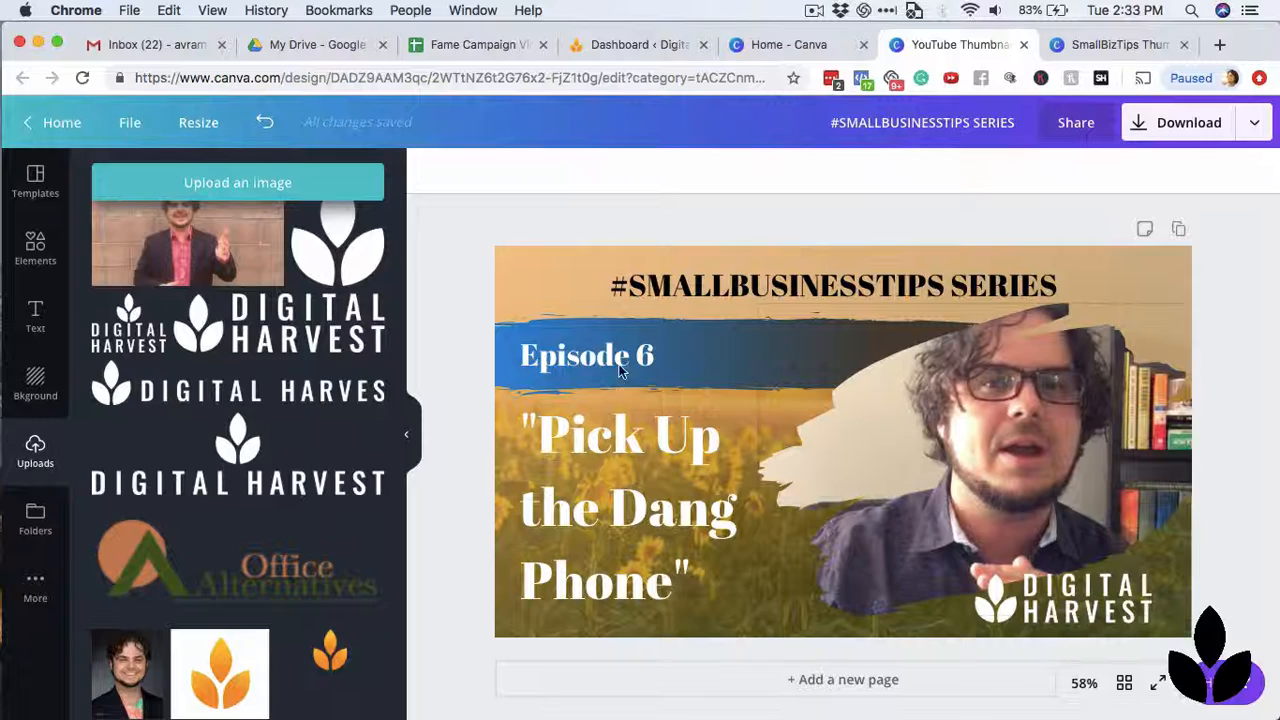
Compare with the SmallBizTips thumbnail, then extend the "#SMALLBUSINESSTIPS SERIES" heading's text box to the left so the centred text shifts left.
left_click(1138, 44)
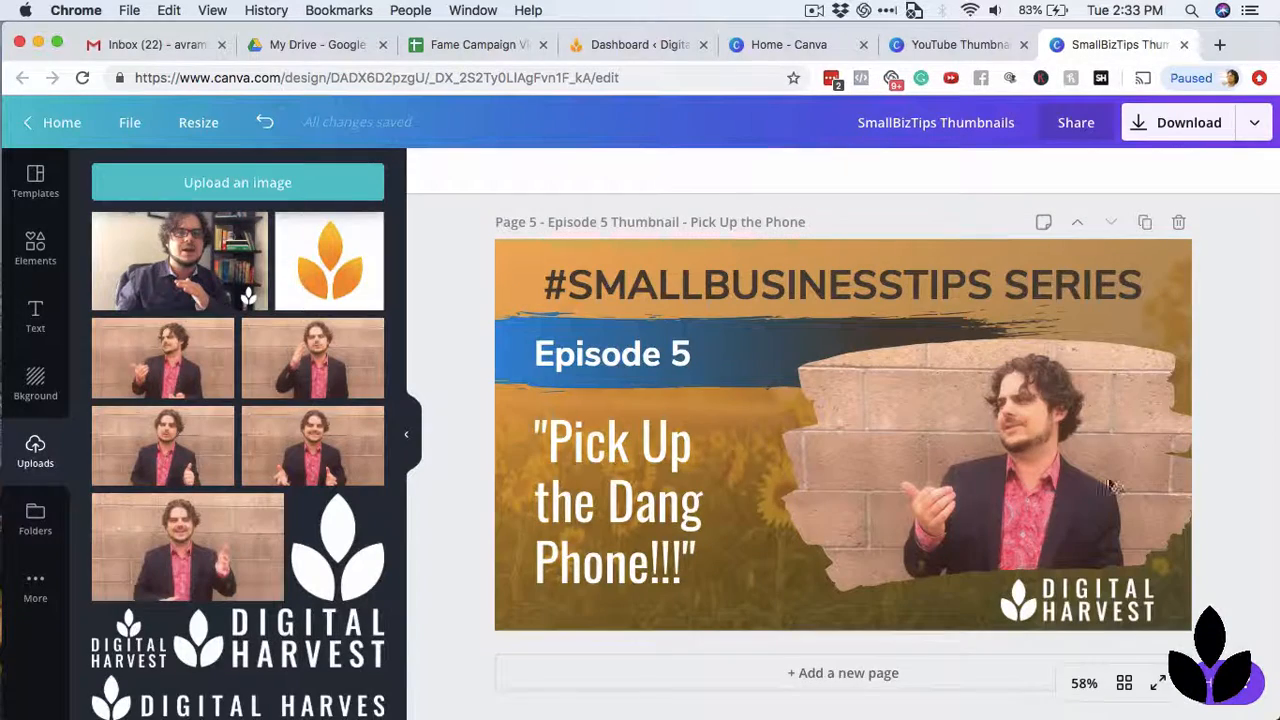
left_click(955, 44)
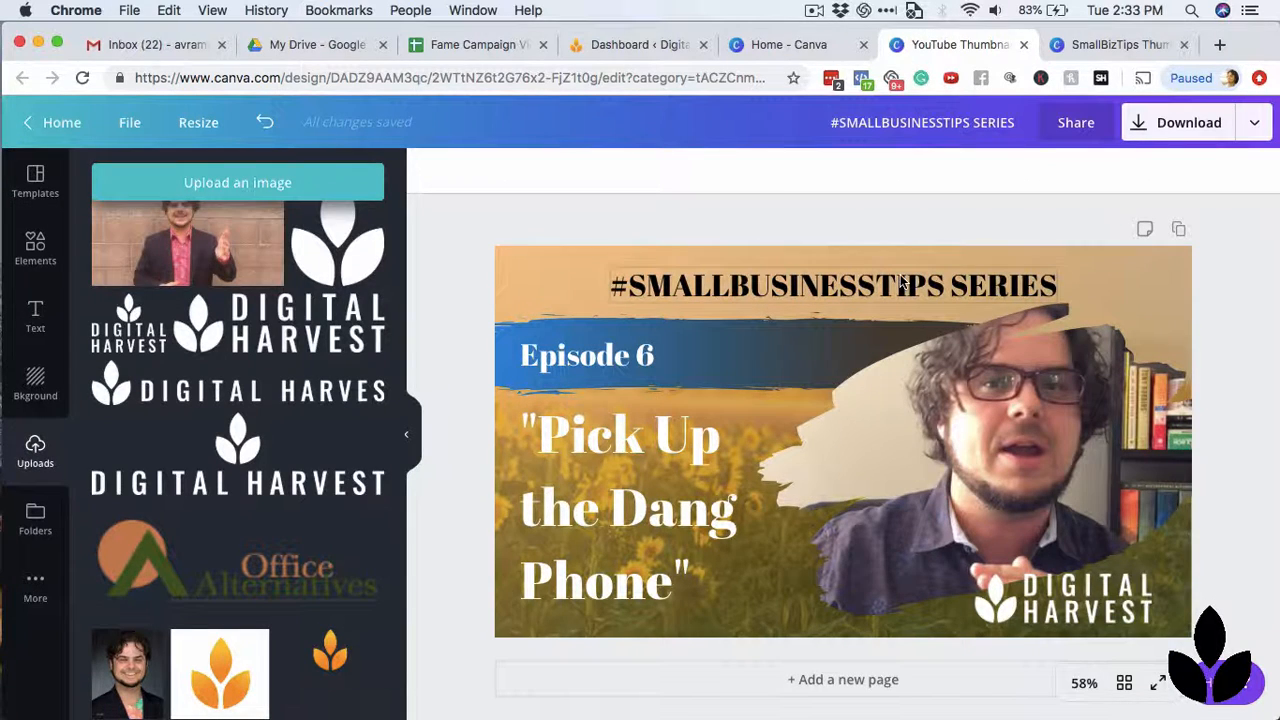
left_click(678, 298)
left_click_drag(575, 281, 530, 283)
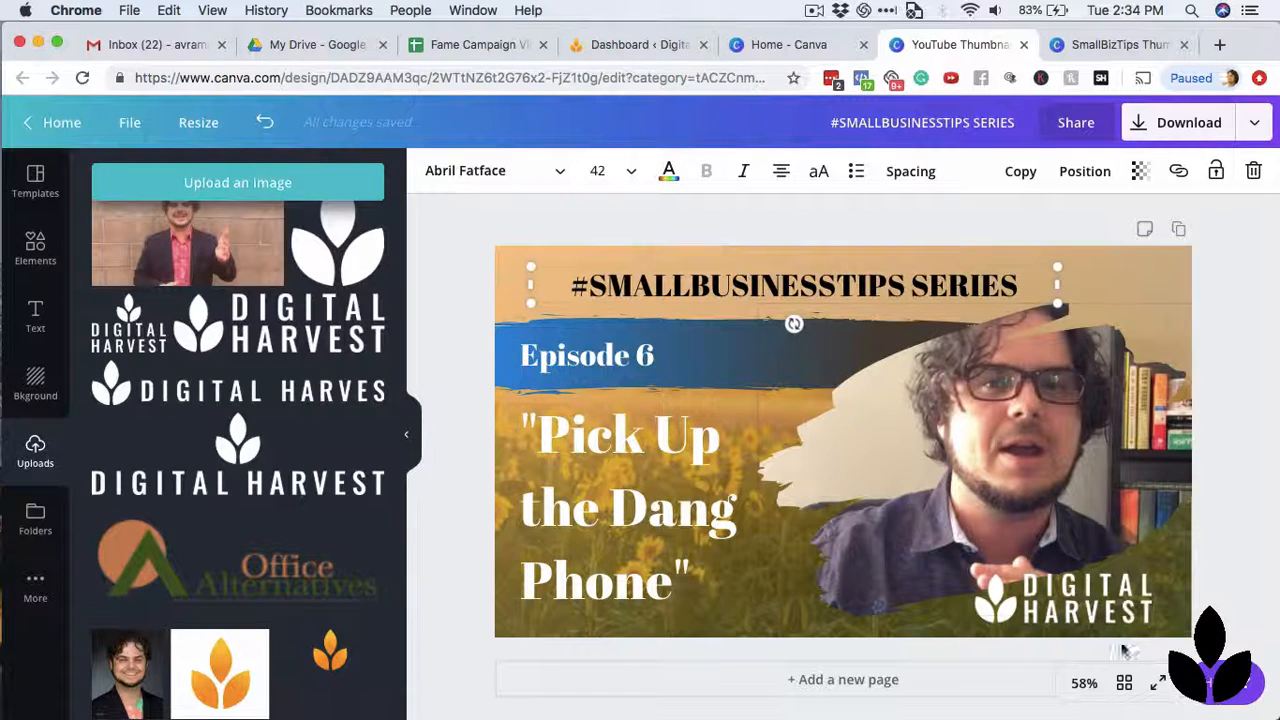
left_click(1236, 311)
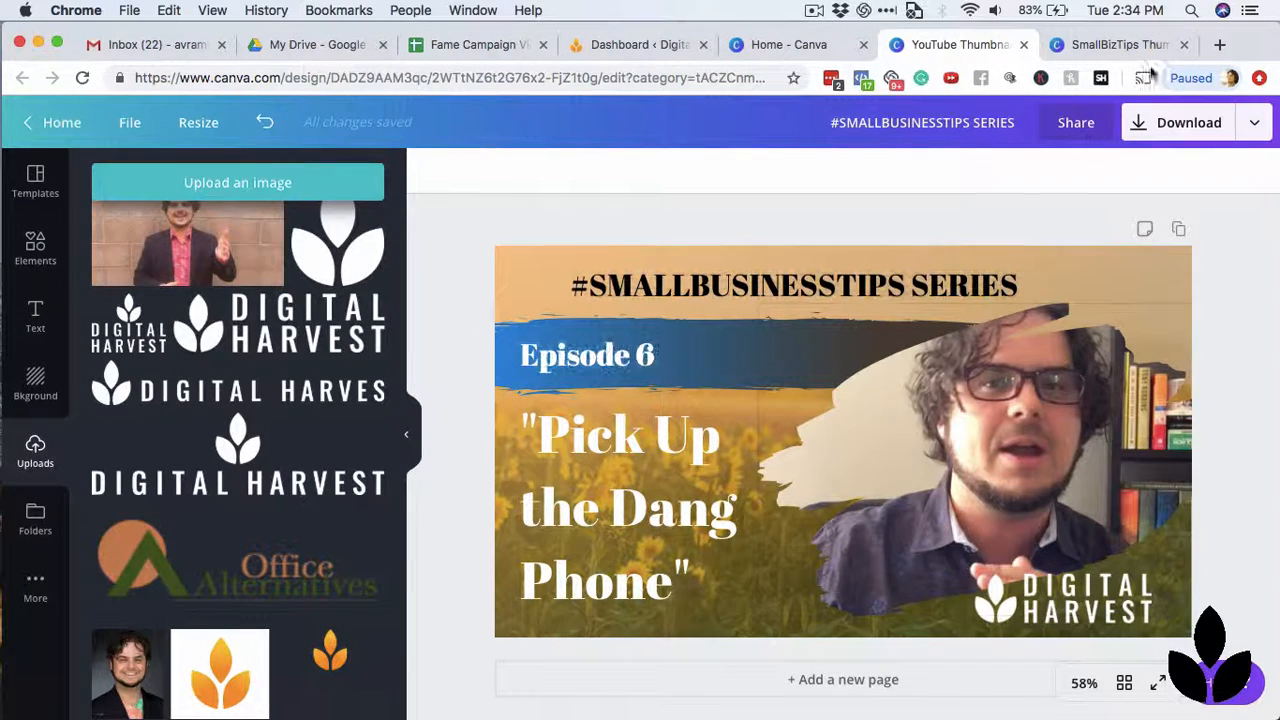
Switch to the SmallBizTips Thumbnails design, review its earlier episode pages, and duplicate the Episode 5 page.
left_click(1120, 43)
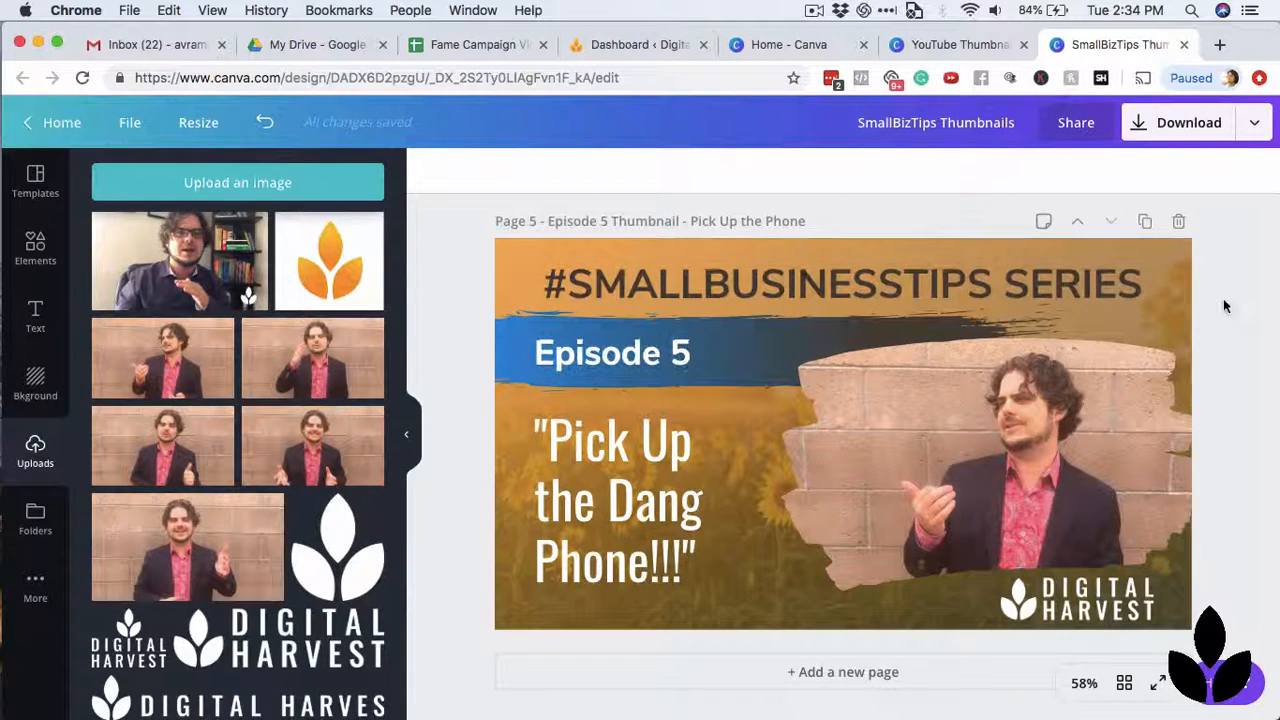
scroll(1225, 306, "up", 10)
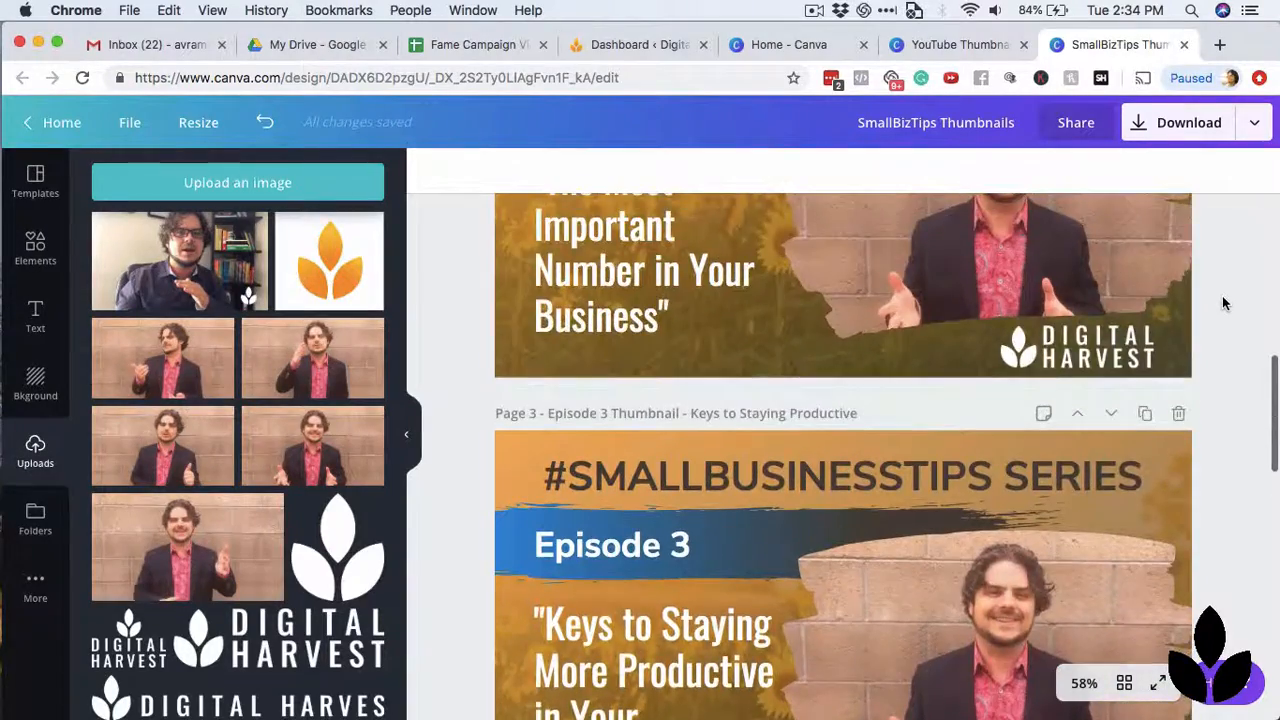
scroll(1225, 304, "up", 10)
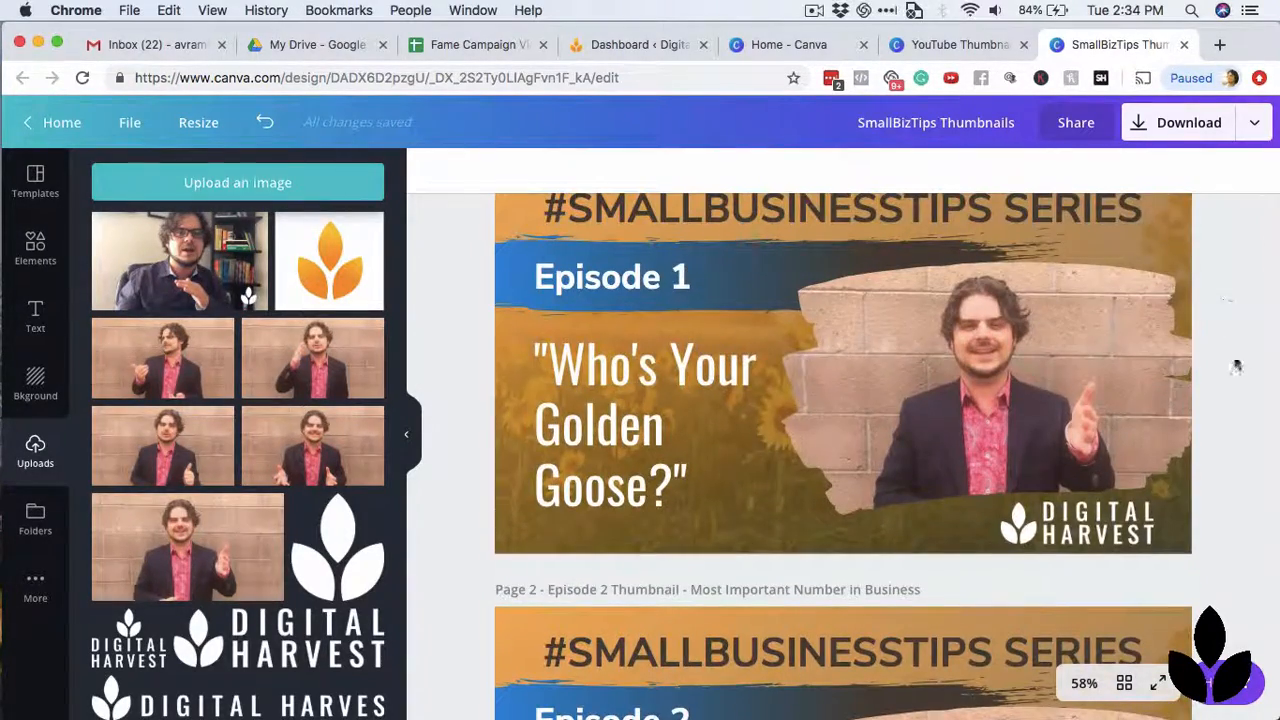
scroll(1236, 367, "down", 20)
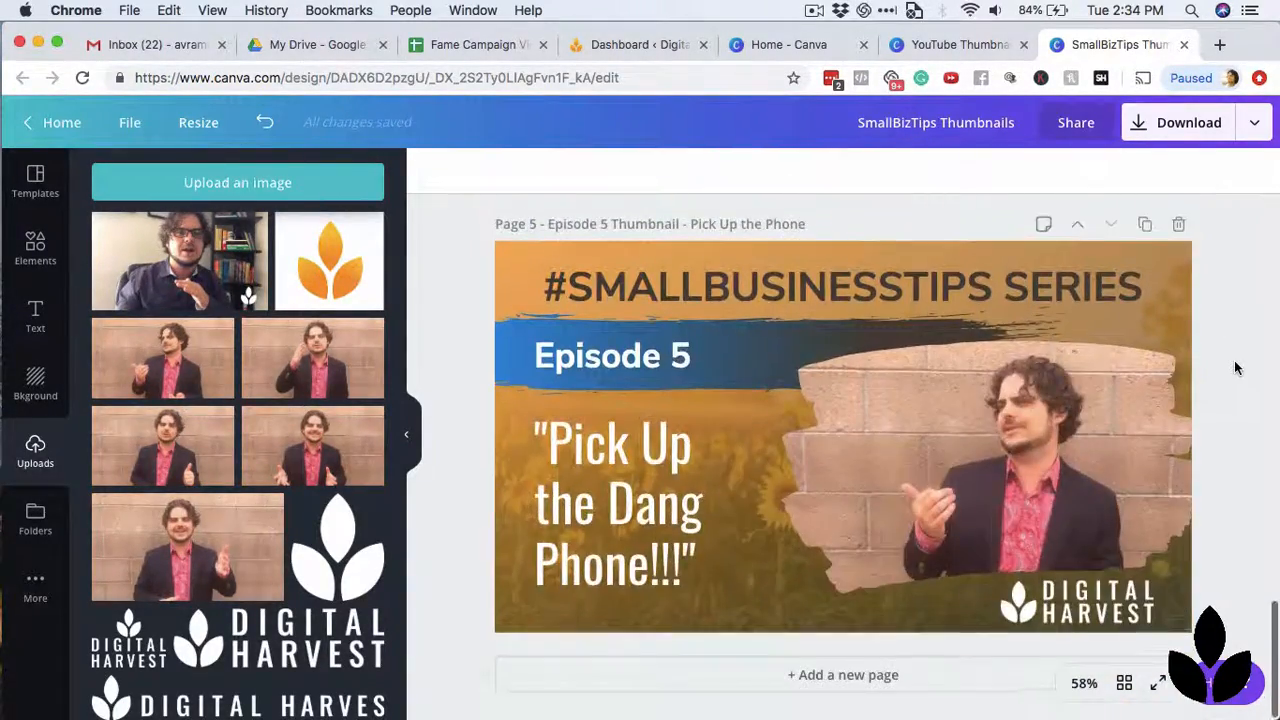
left_click(1144, 226)
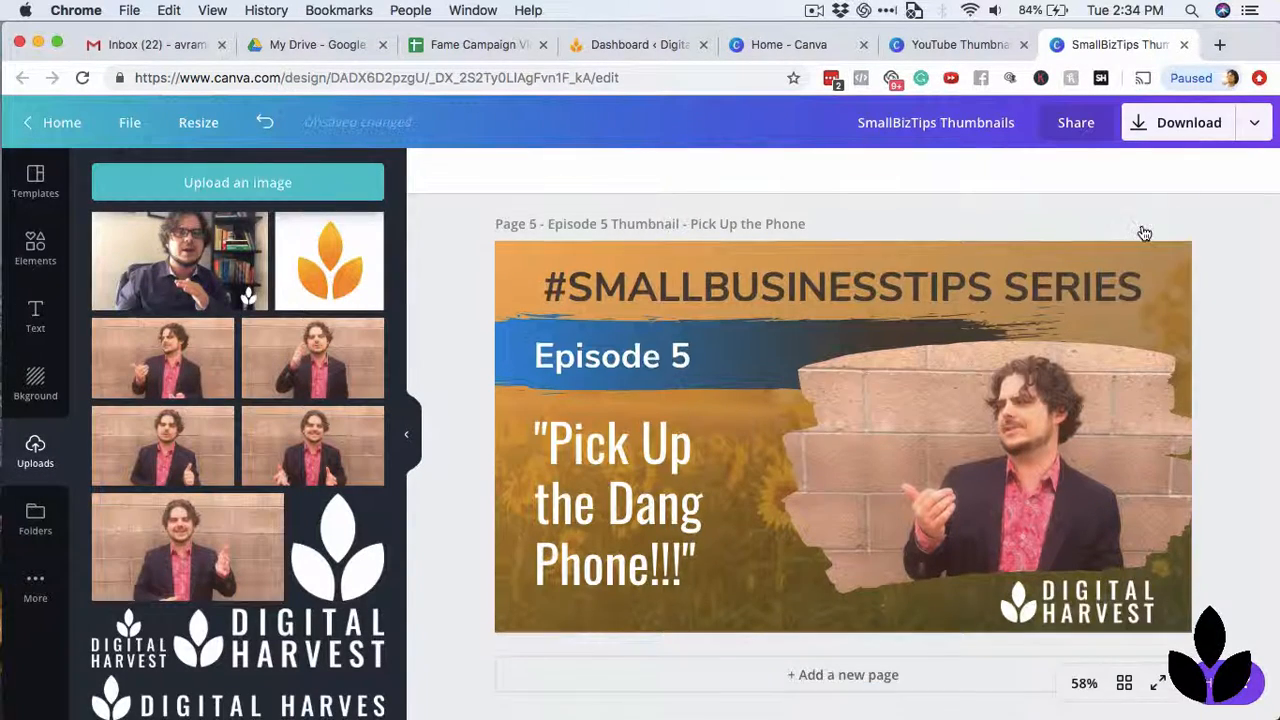
Change the episode label on the duplicated page to "Episode 6".
left_click(680, 360)
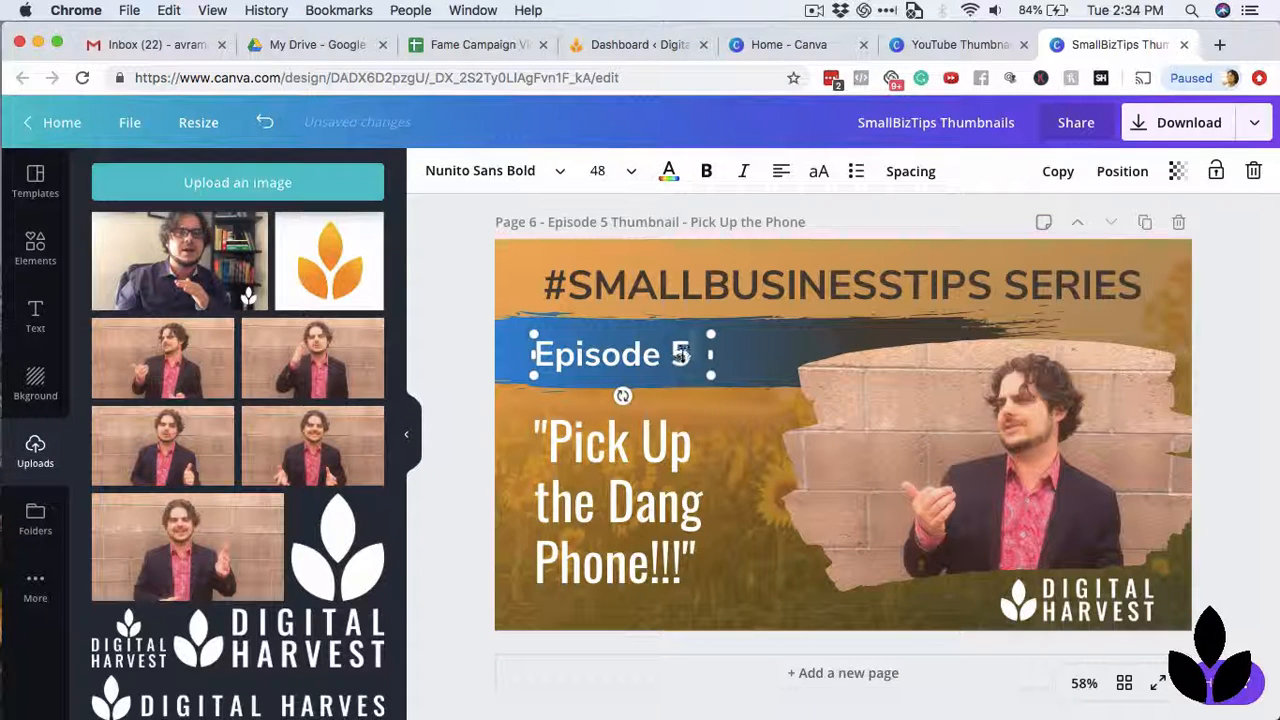
key("BackSpace")
type("6")
left_click(1243, 283)
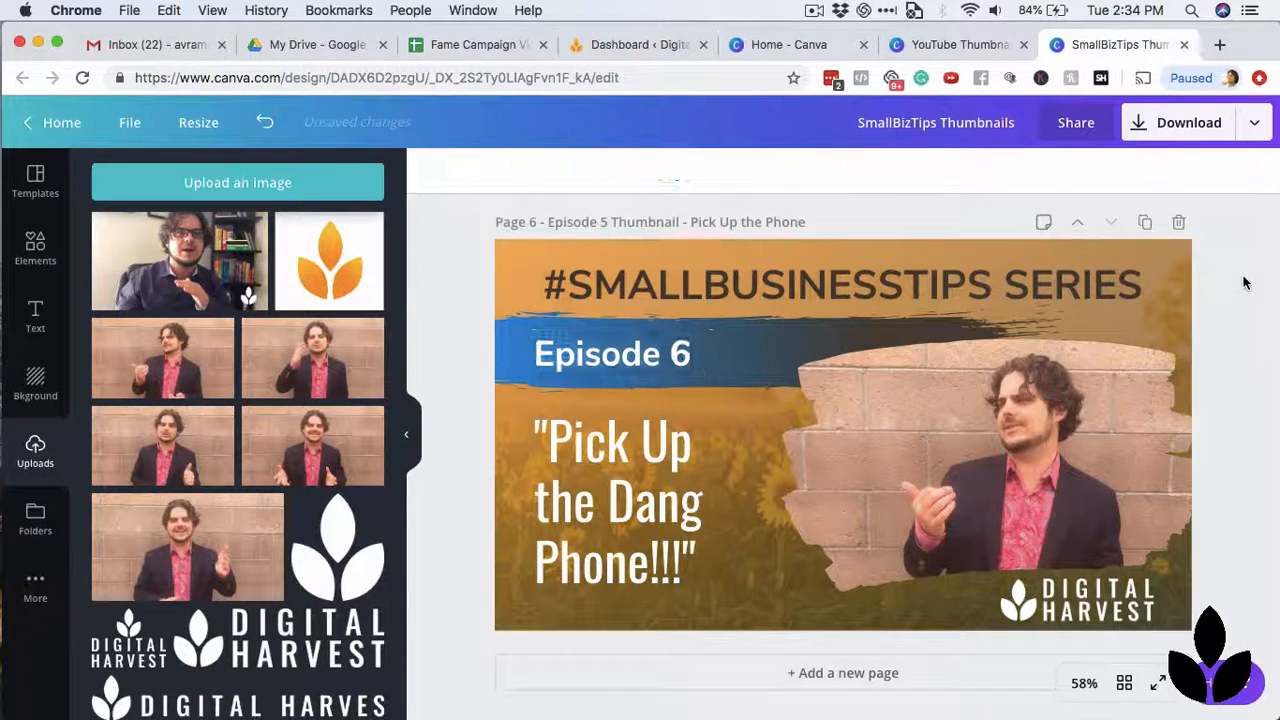
Look up the Your First Hire thumbnail title in the Fame Campaign Video Spreadsheet and replace the page's quoted title with "Who Do You Hire First?".
left_click(474, 45)
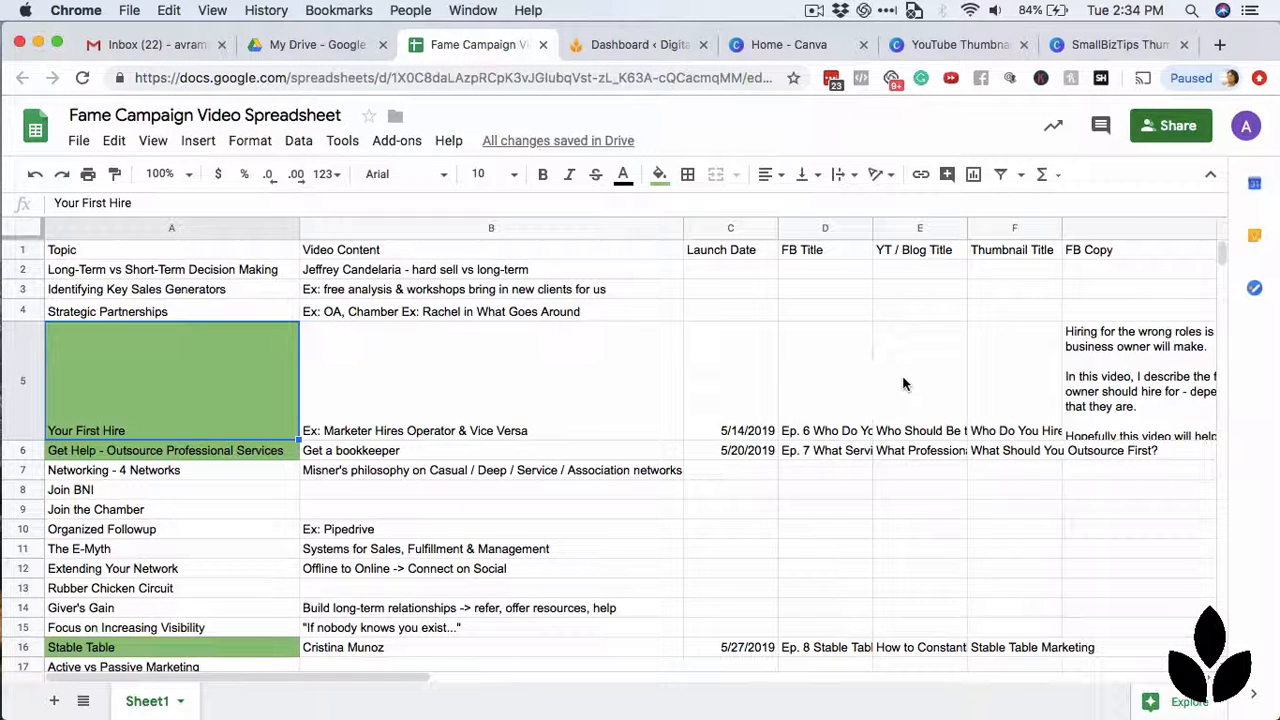
left_click(1013, 397)
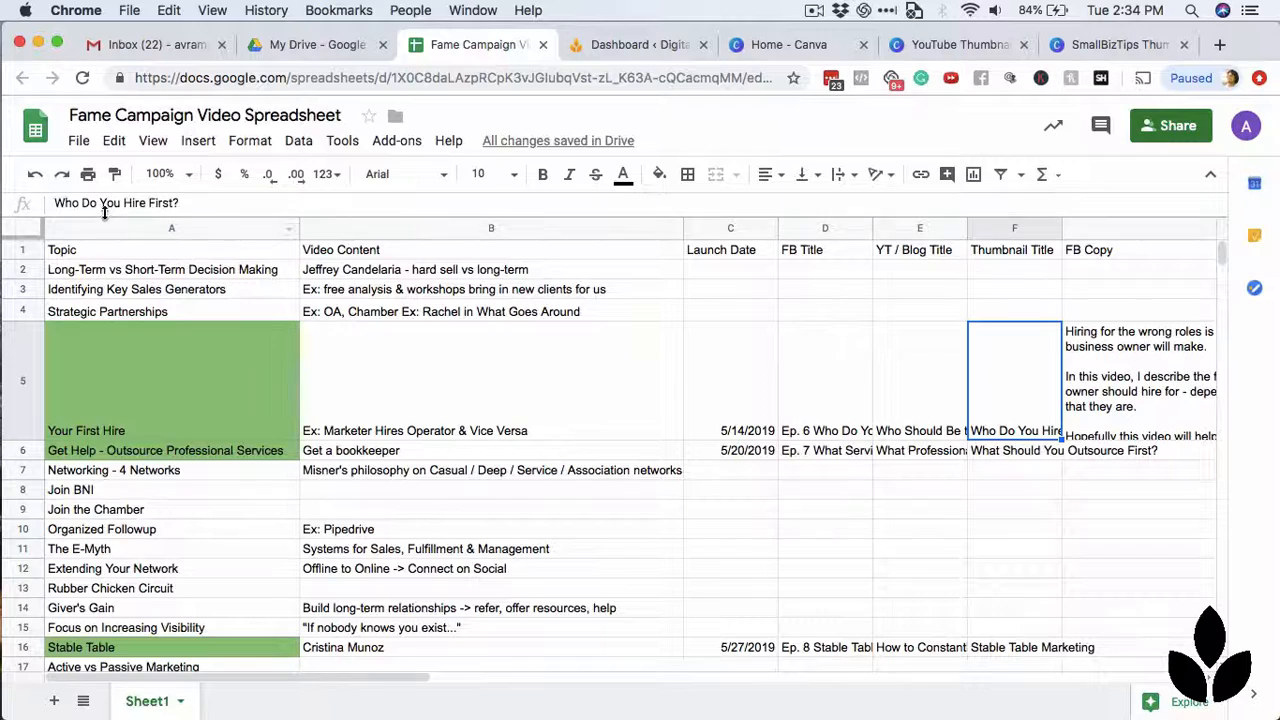
left_click(1105, 45)
left_click(624, 451)
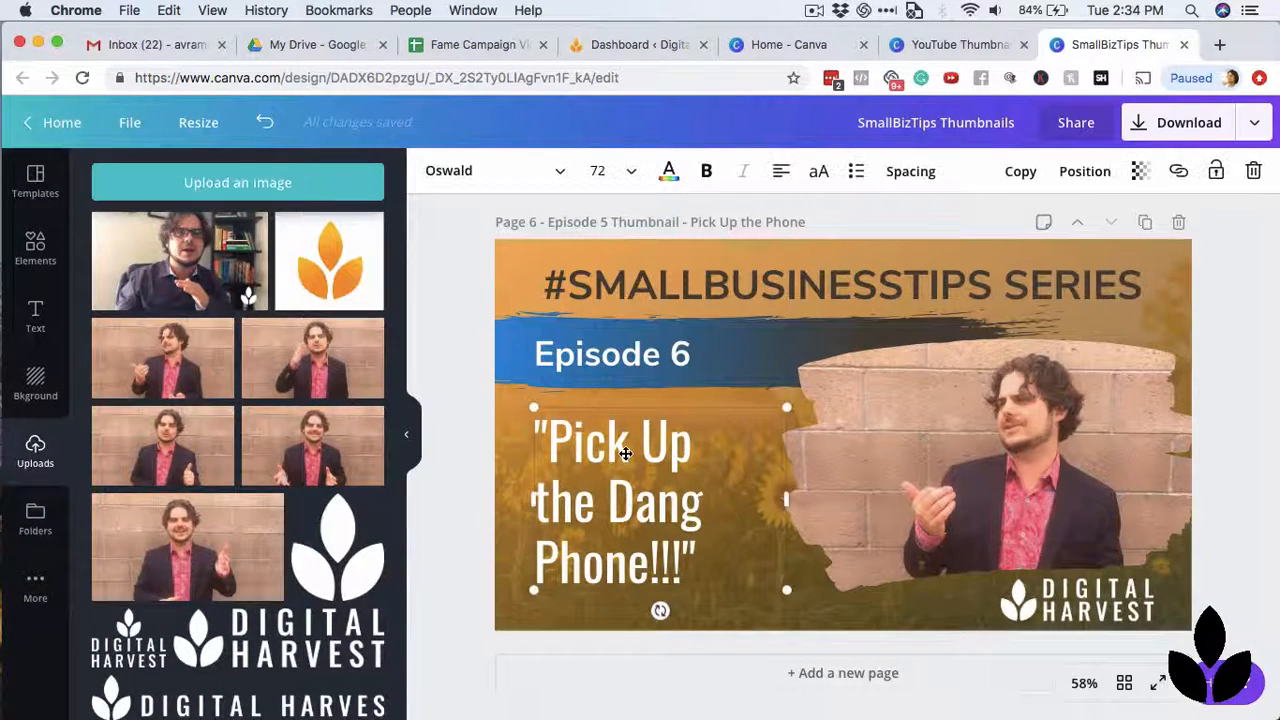
left_click_drag(549, 447, 688, 562)
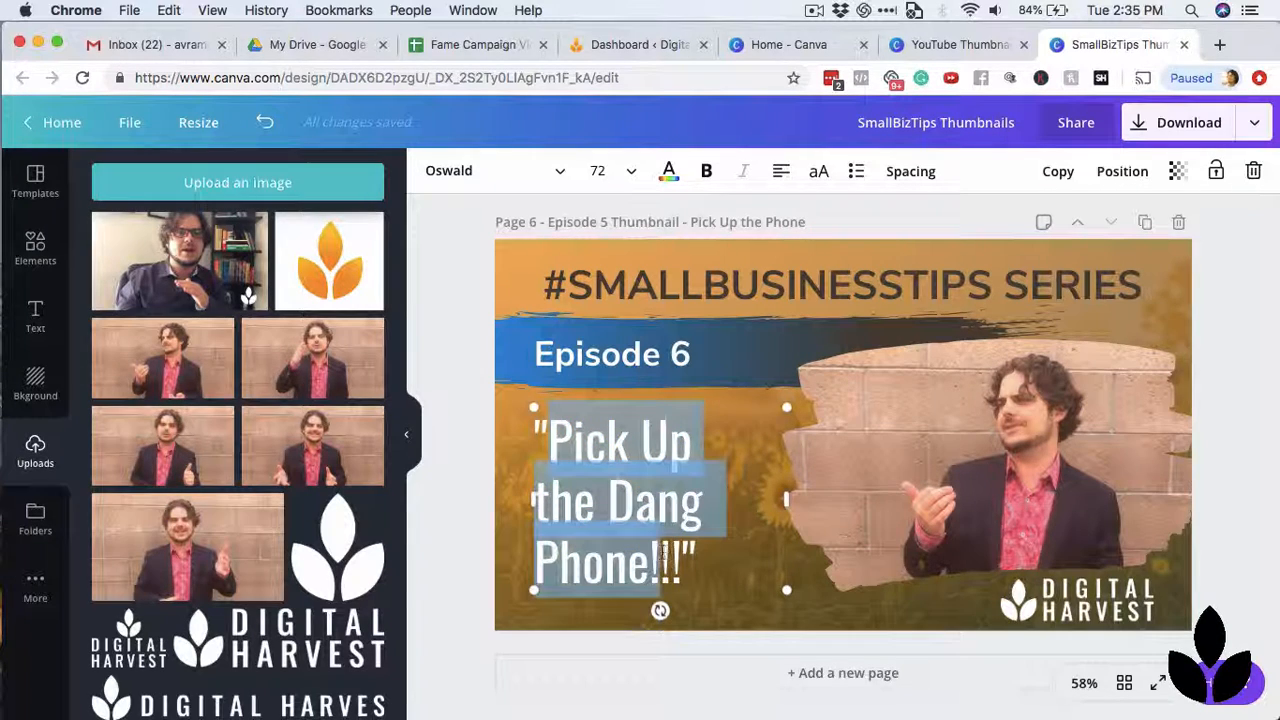
type("Who Do You Hi")
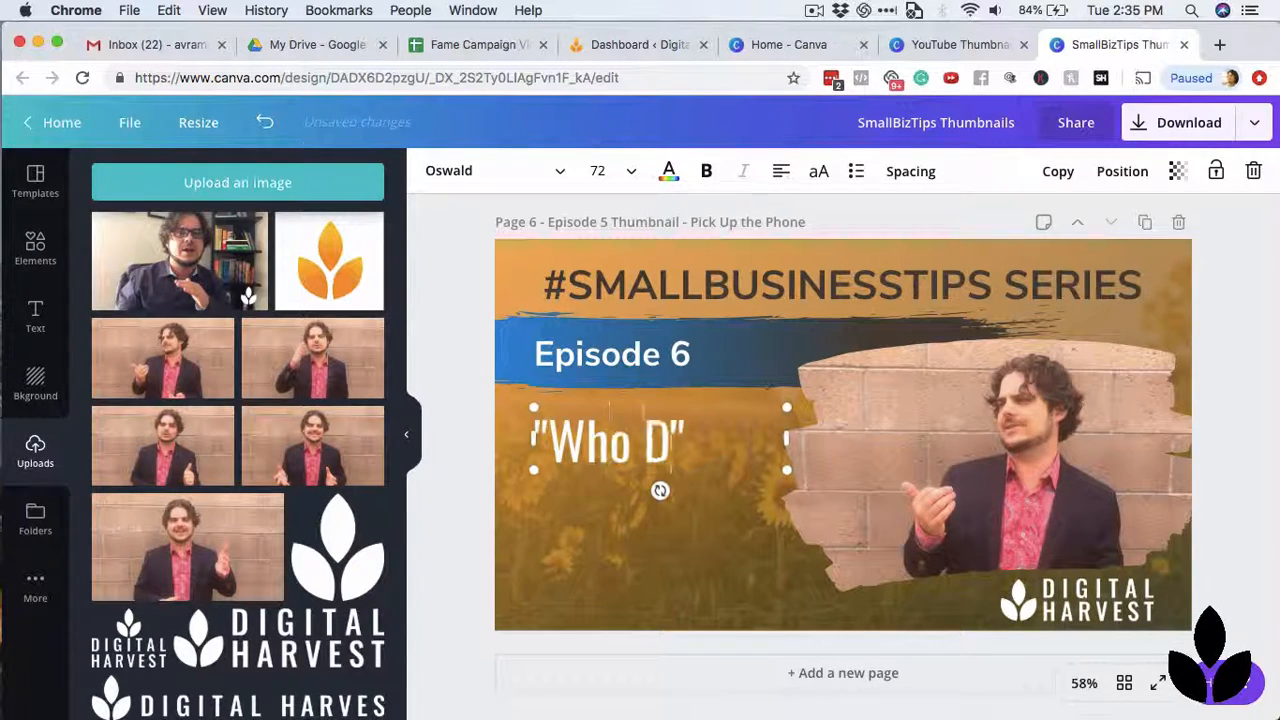
type("re First?")
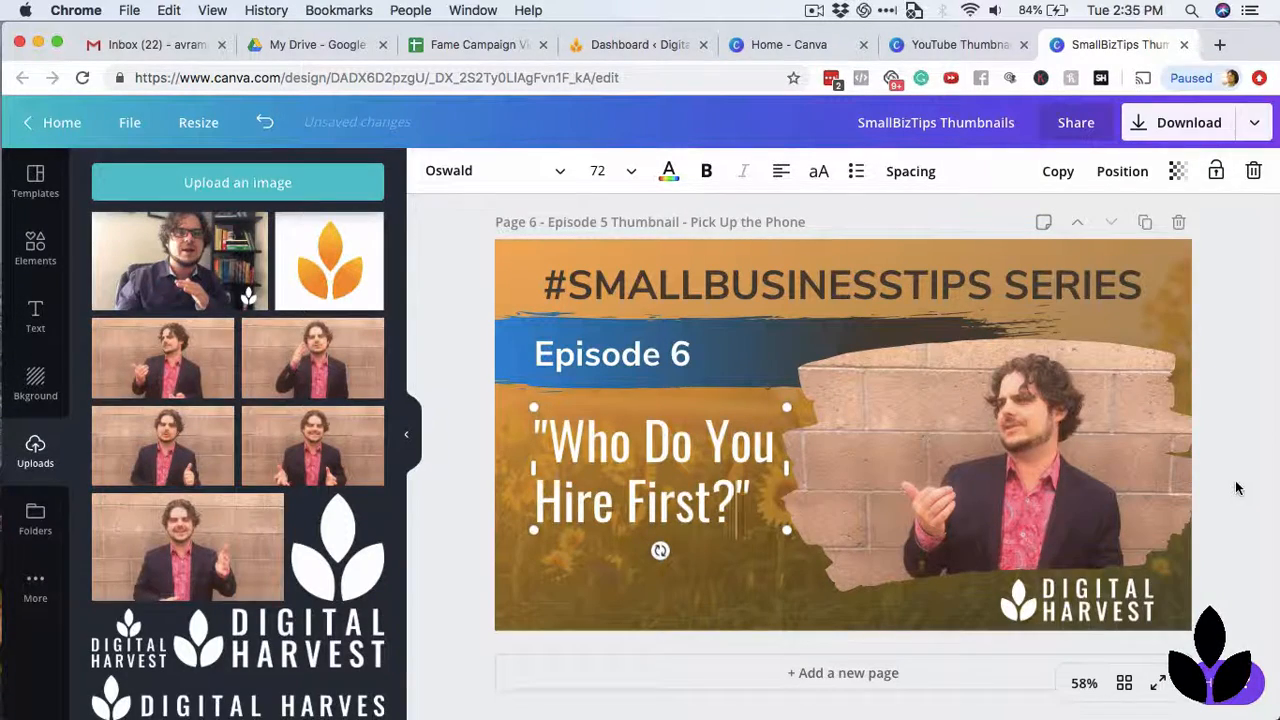
left_click(1245, 415)
Compare with the earlier episode pages, then nudge the "Who Do You Hire First?" title up and enlarge it to font size 72.9.
scroll(1243, 371, "up", 2)
scroll(1243, 371, "up", 15)
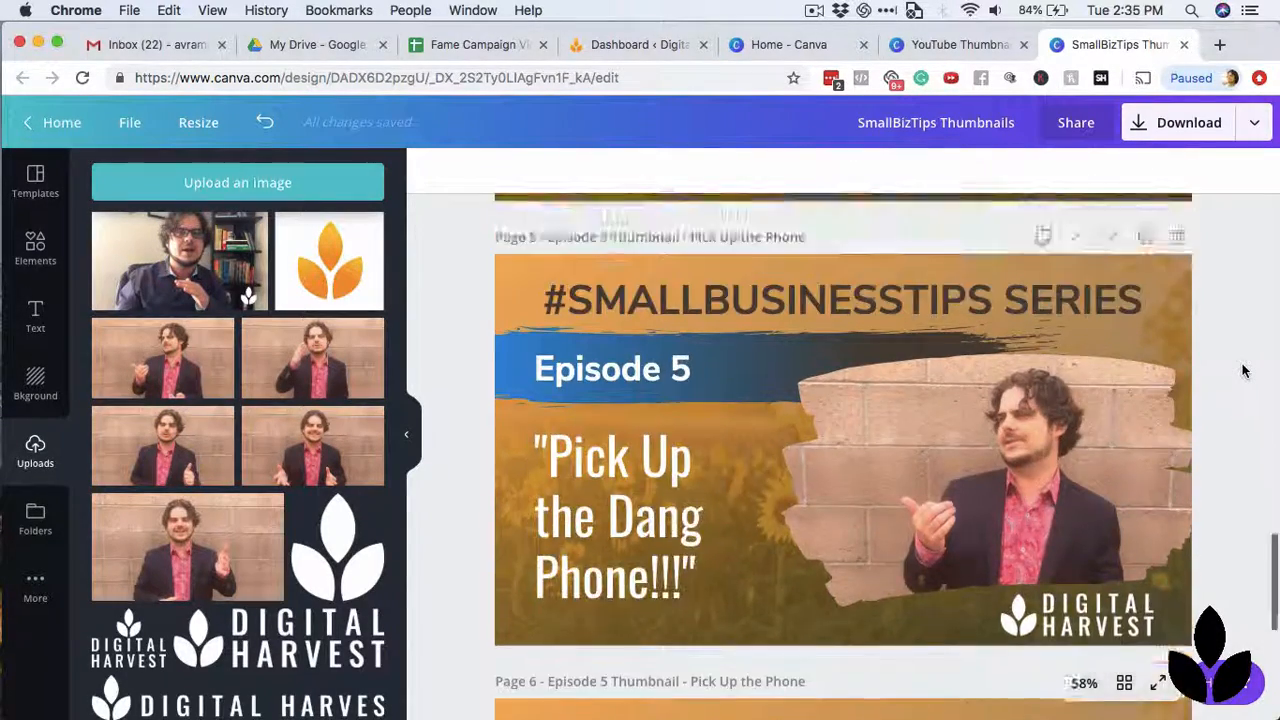
scroll(1243, 371, "up", 3)
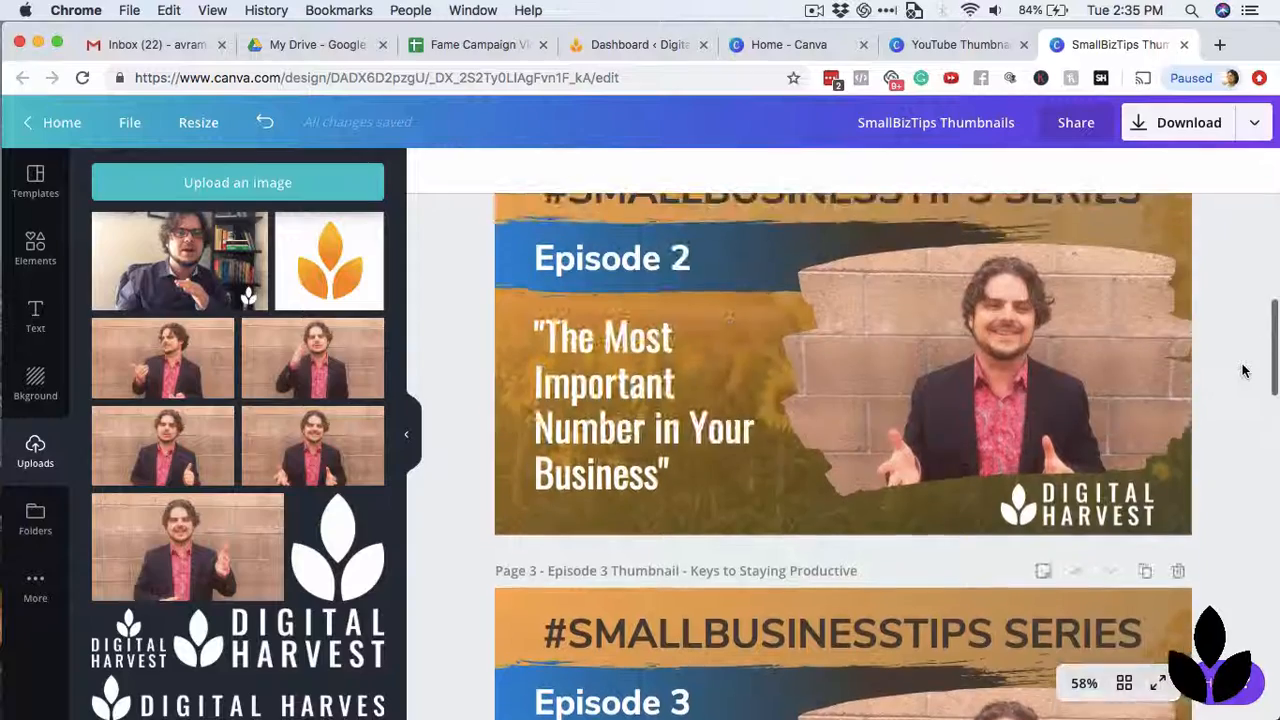
scroll(1243, 371, "down", 14)
scroll(1243, 371, "down", 5)
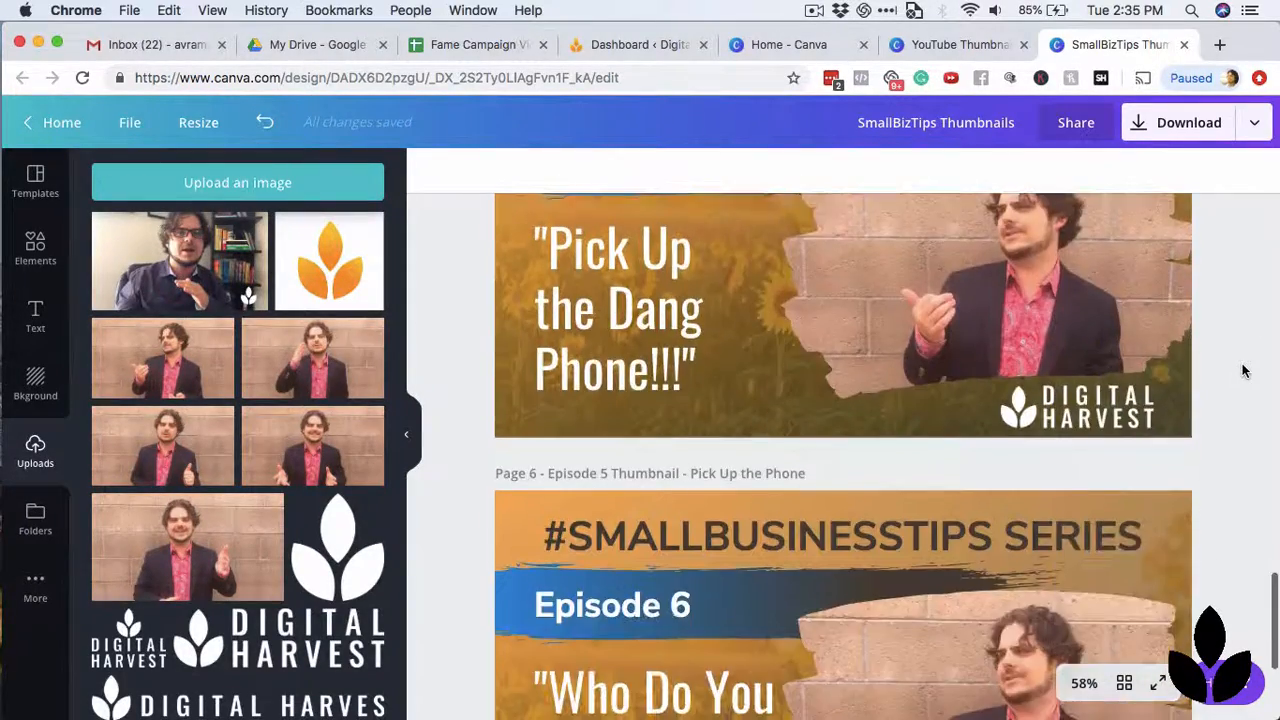
left_click(698, 485)
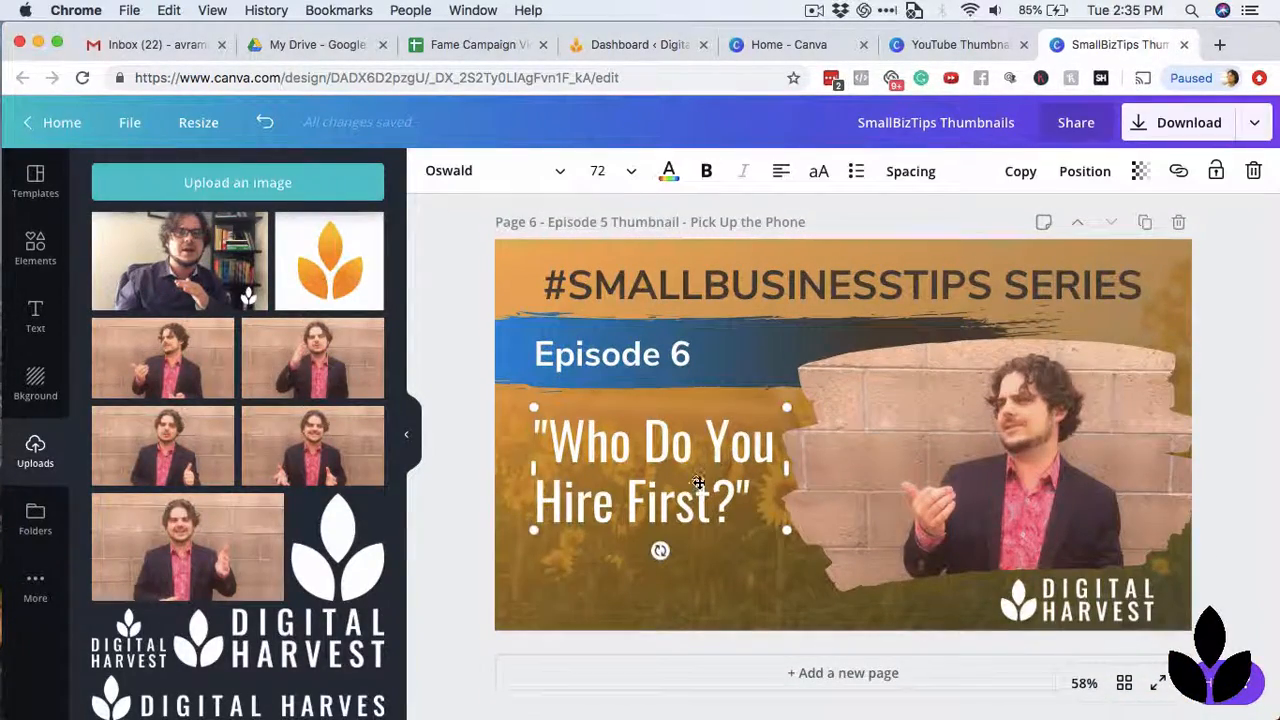
left_click_drag(684, 470, 684, 467)
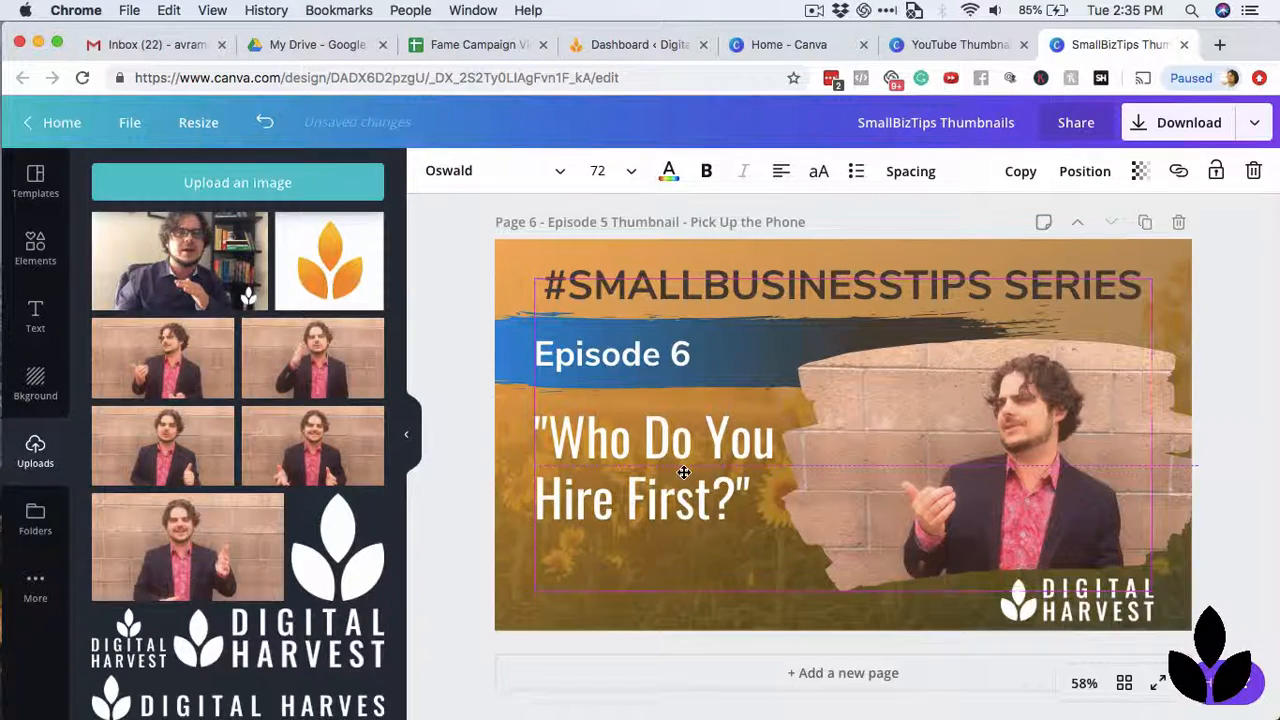
left_click_drag(783, 532, 776, 550)
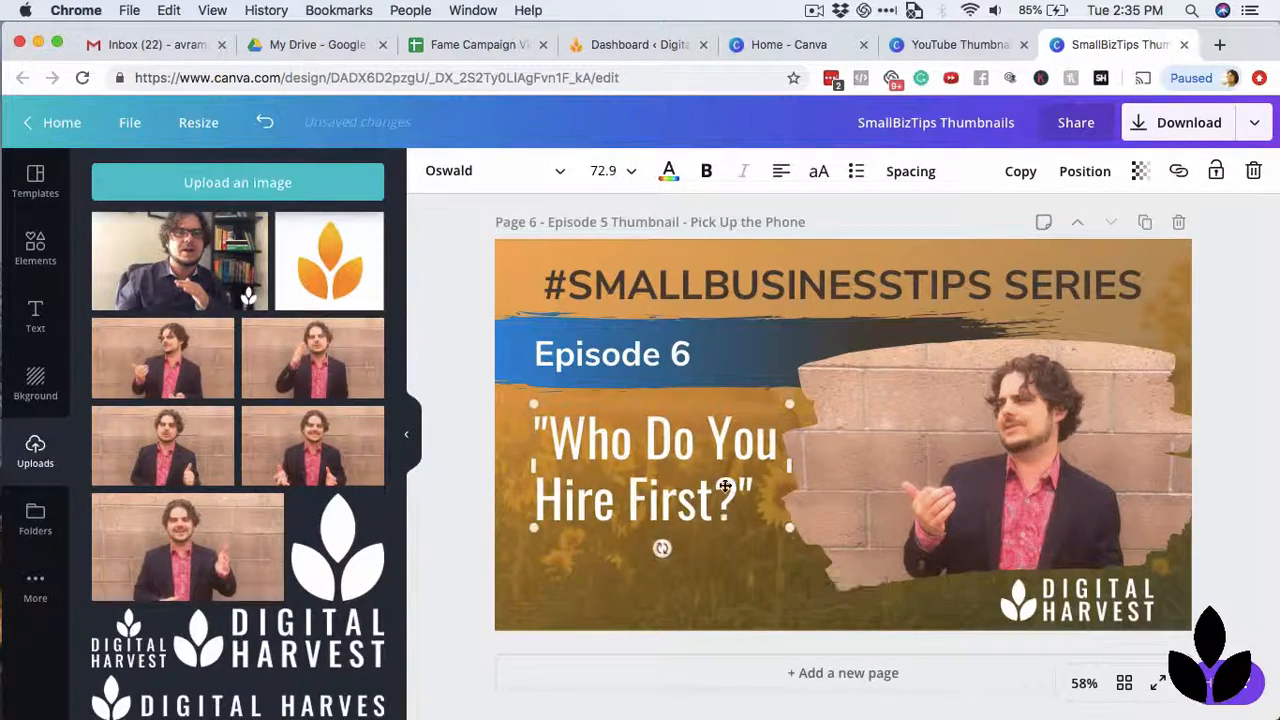
Set the "Who Do You Hire First?" title's font size to 80 and raise the text slightly beneath the blue brush stroke.
left_click(631, 171)
scroll(620, 517, "down", 3)
scroll(624, 516, "down", 3)
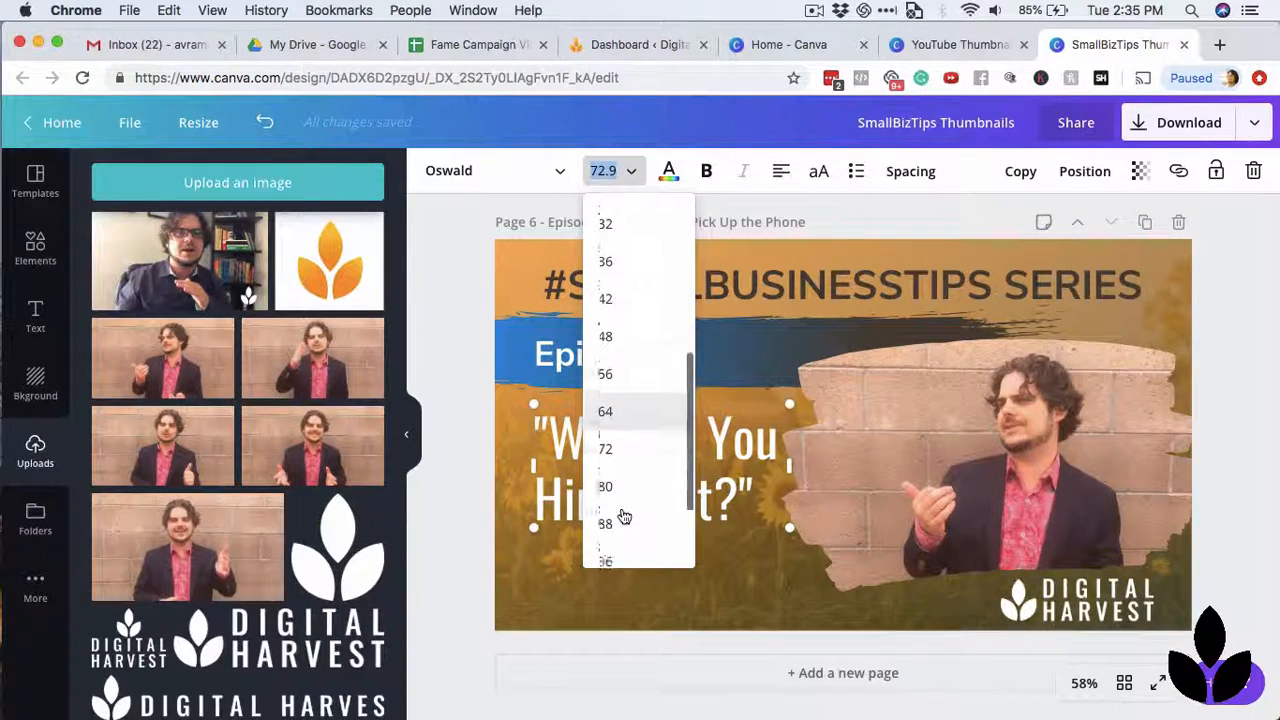
left_click(629, 434)
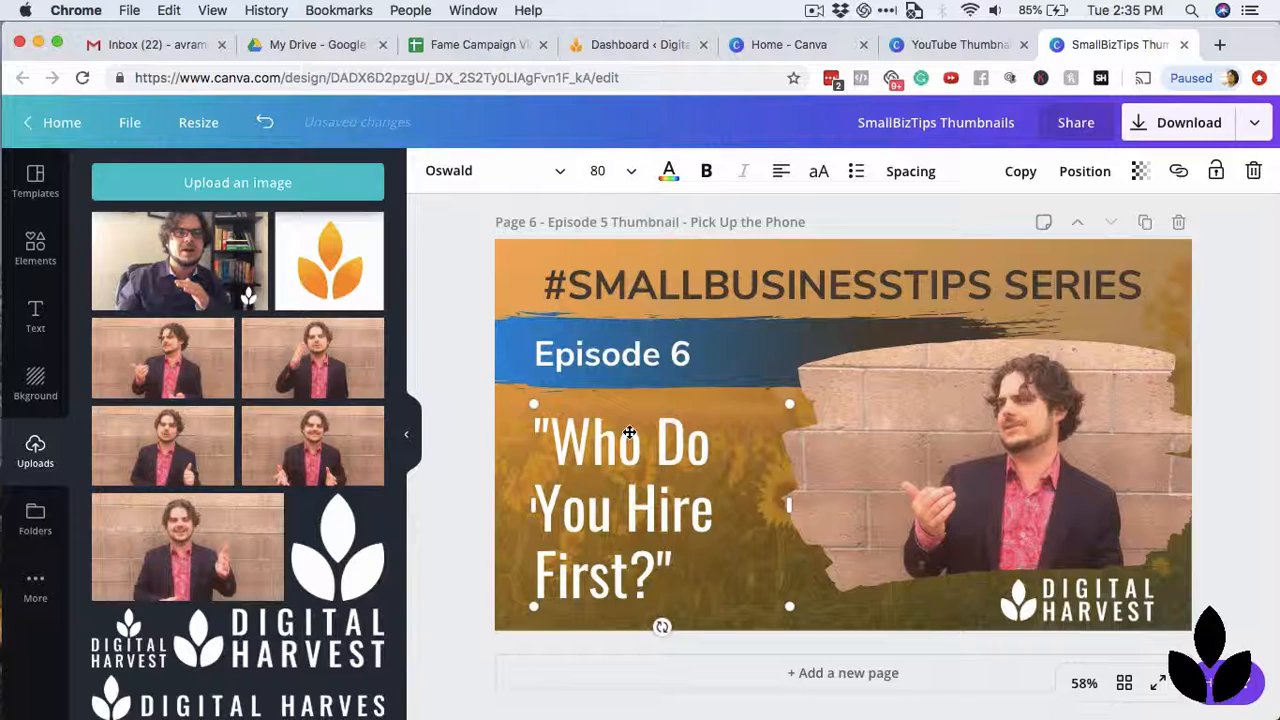
left_click(1266, 425)
left_click_drag(672, 523, 673, 518)
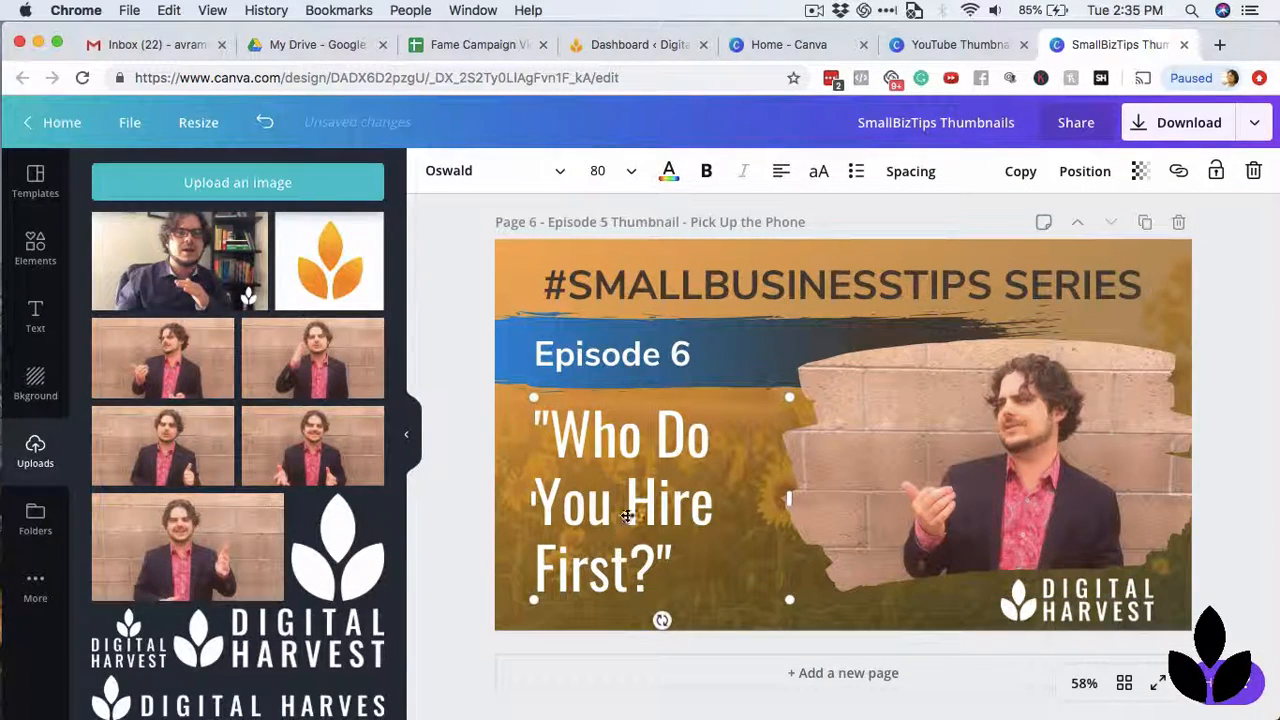
left_click_drag(627, 513, 626, 512)
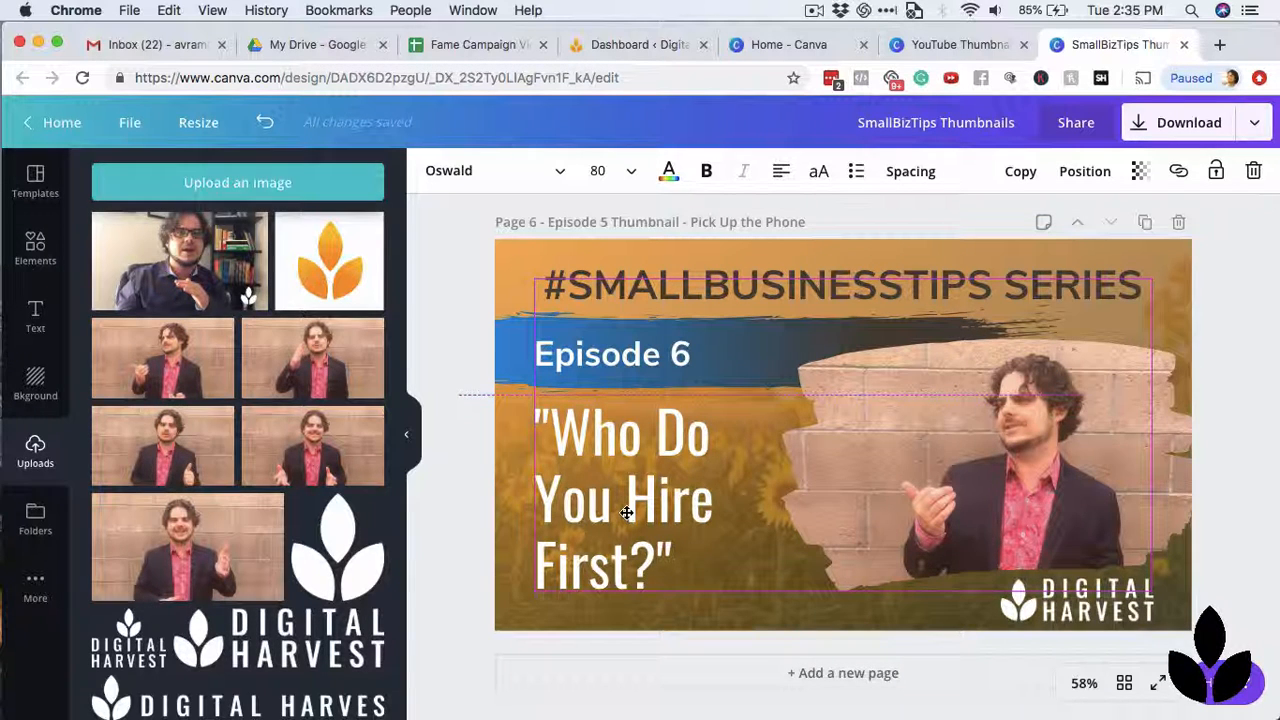
Replace the photo in the Episode 6 page's brush-stroke frame with the uploaded picture of the man in the dark shirt by the bookshelf.
left_click(626, 513)
left_click(1248, 407)
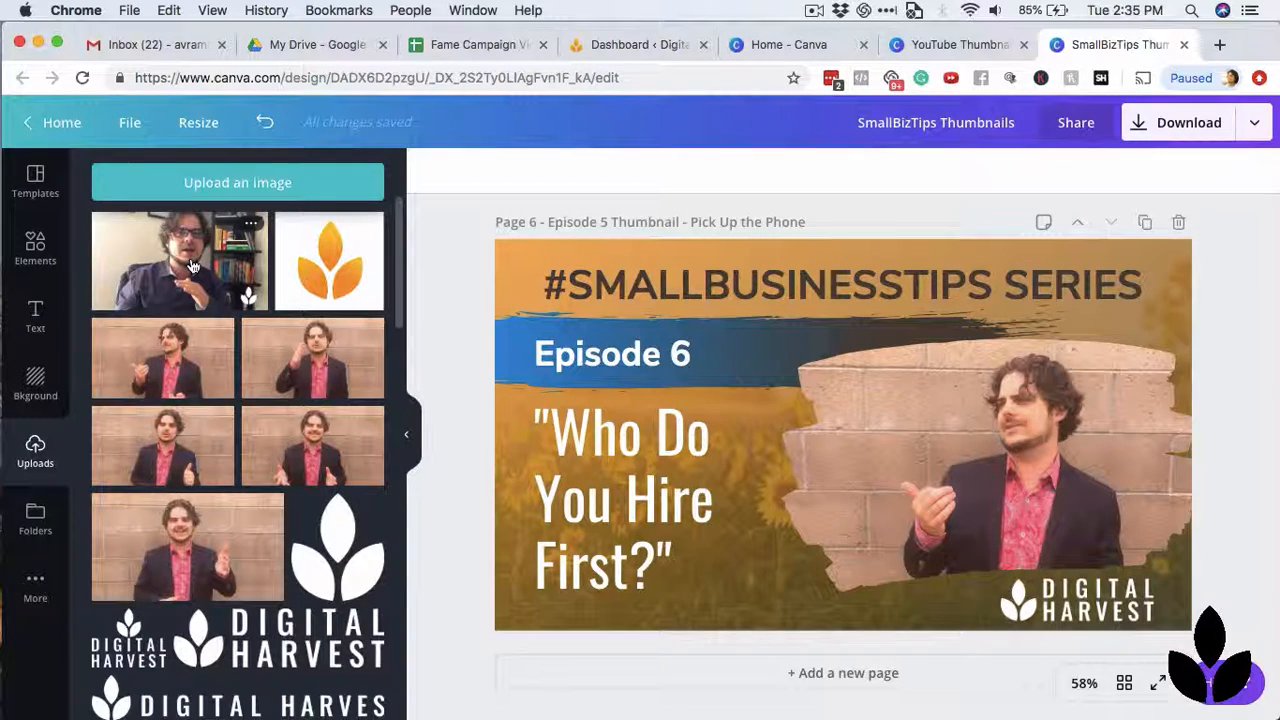
left_click_drag(193, 266, 894, 461)
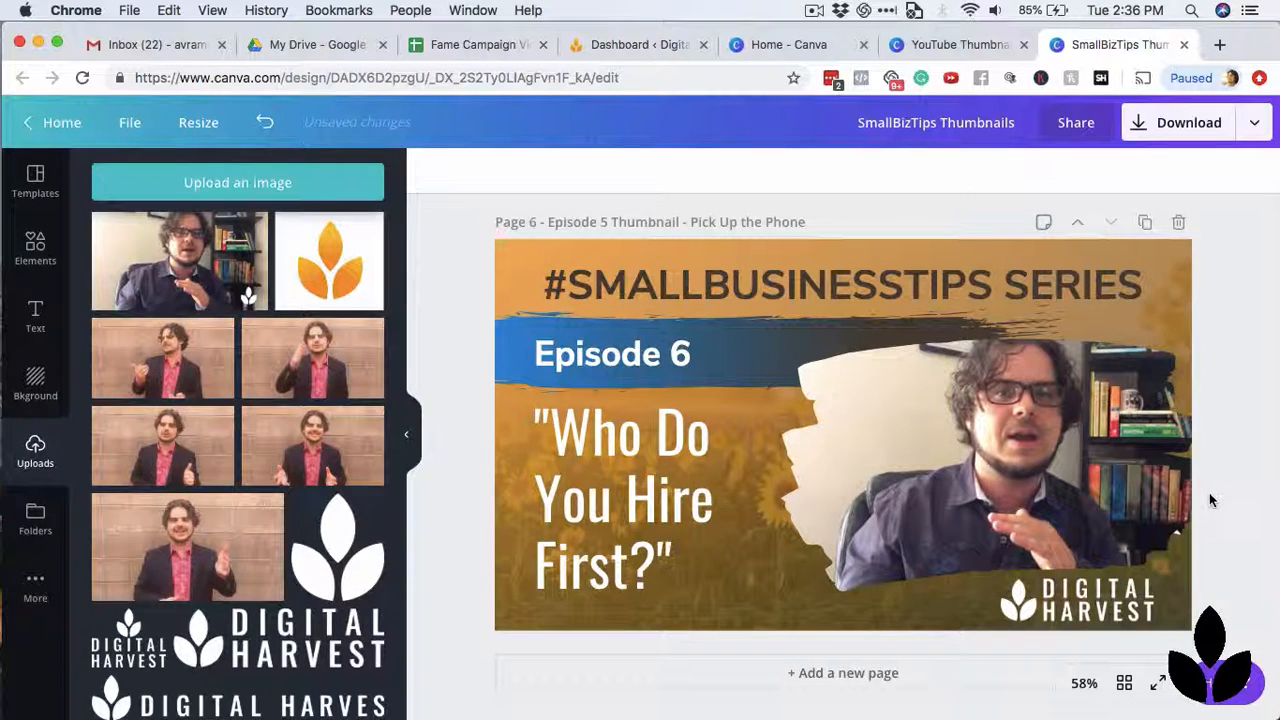
Crop the framed photo on the Episode 6 page, enlarging the picture slightly and repositioning it so the man fills the brush-stroke shape.
left_click(1084, 498)
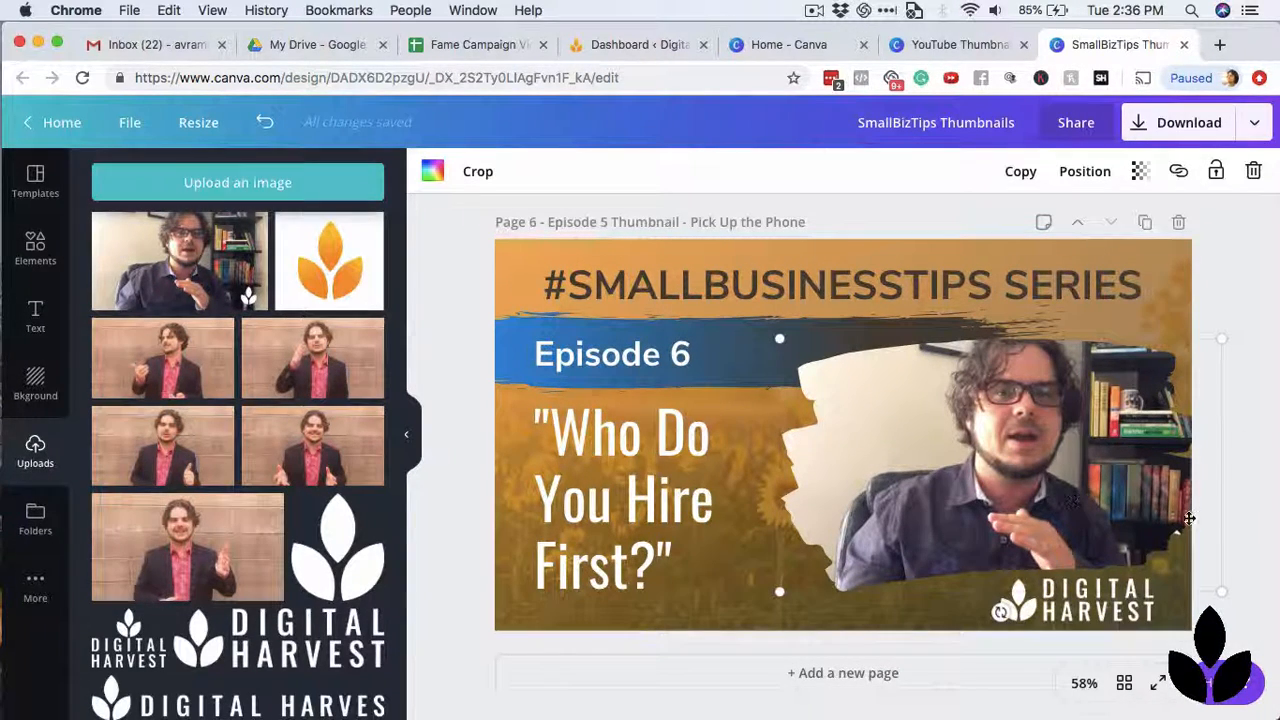
left_click(479, 173)
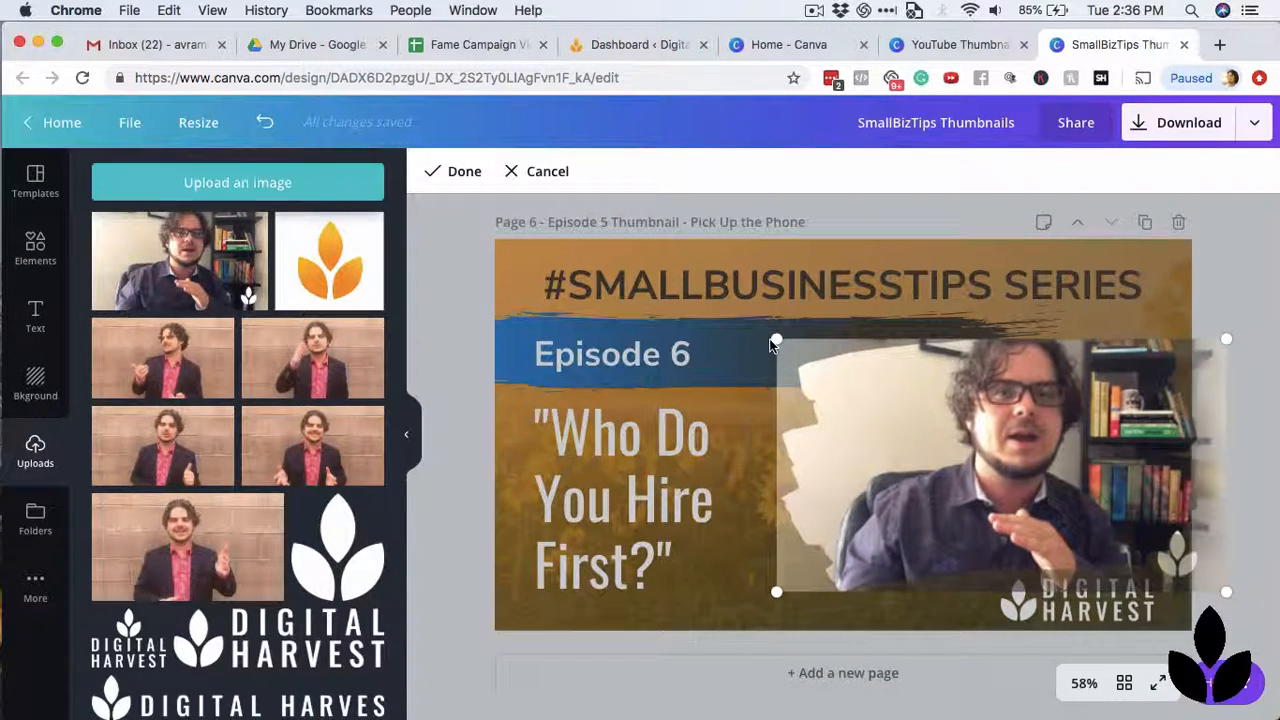
left_click_drag(943, 403, 956, 410)
left_click_drag(779, 339, 760, 330)
left_click_drag(1005, 437, 1009, 462)
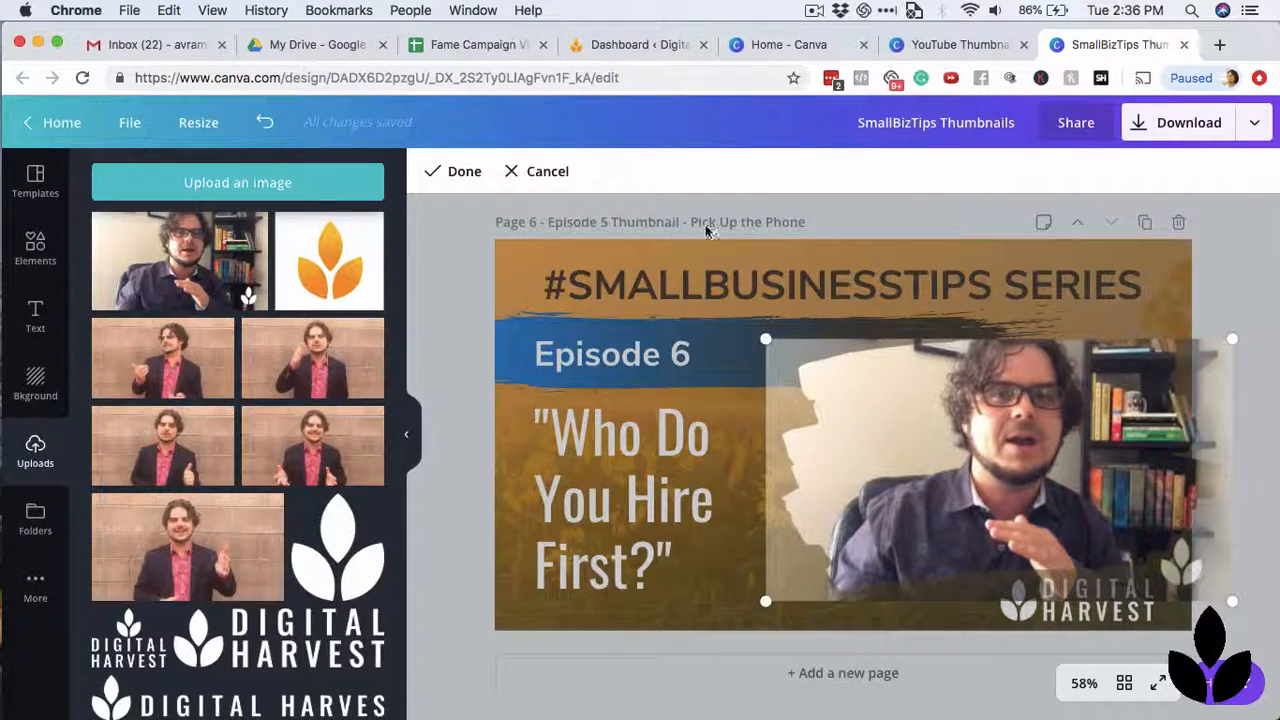
left_click(463, 173)
left_click(1256, 276)
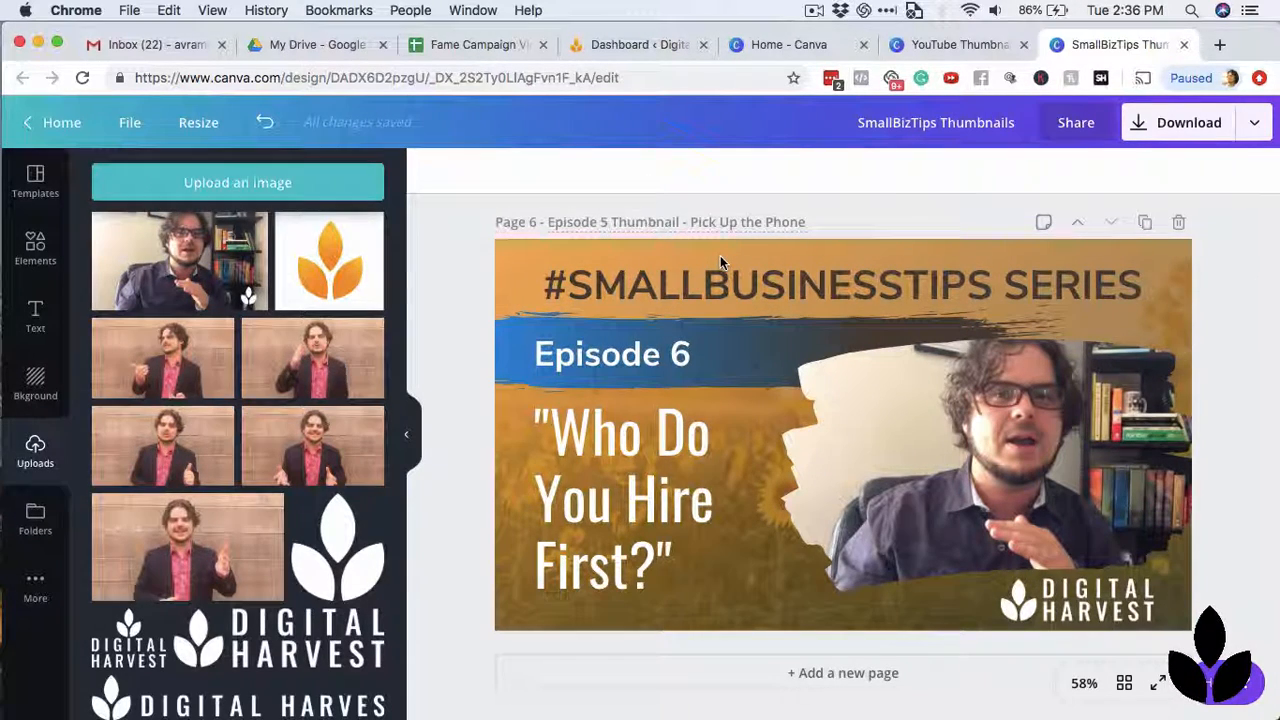
Rename page 6 as "Episode 6 Thumbnail - Who Do You Hire First?".
key("BackSpace")
type("6")
double_click(695, 223)
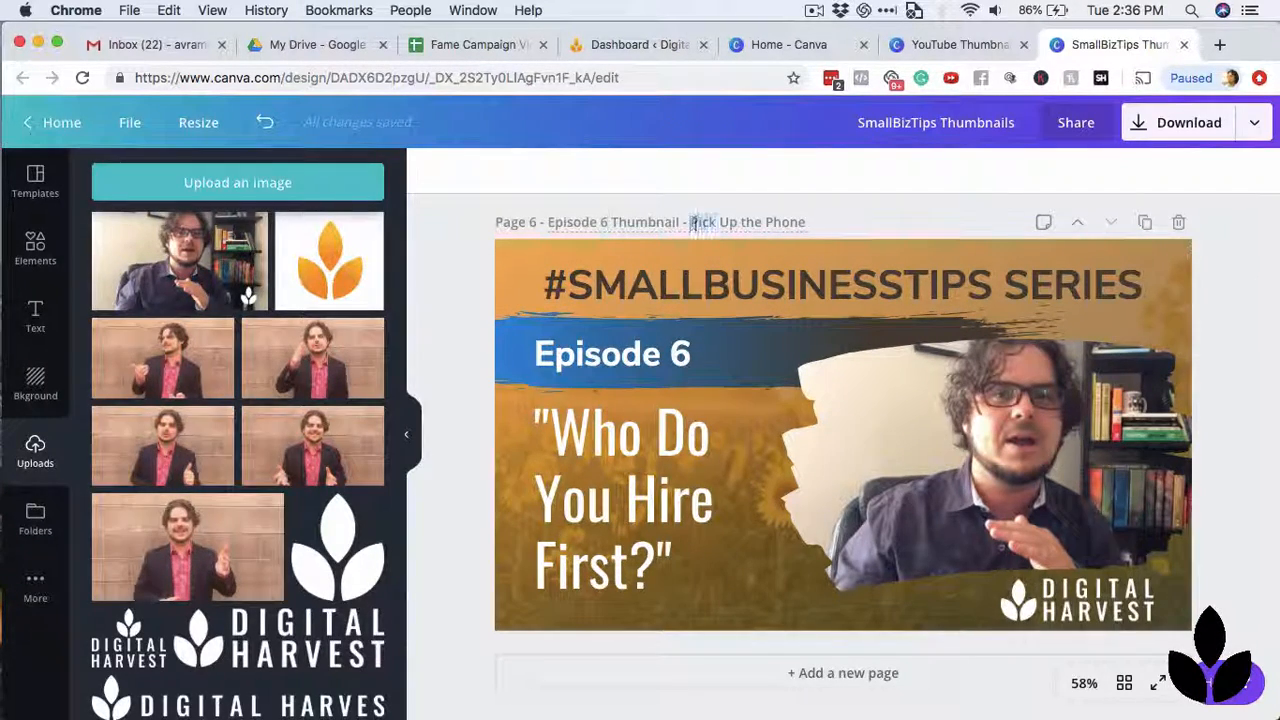
left_click_drag(693, 222, 815, 228)
type("Who Do You")
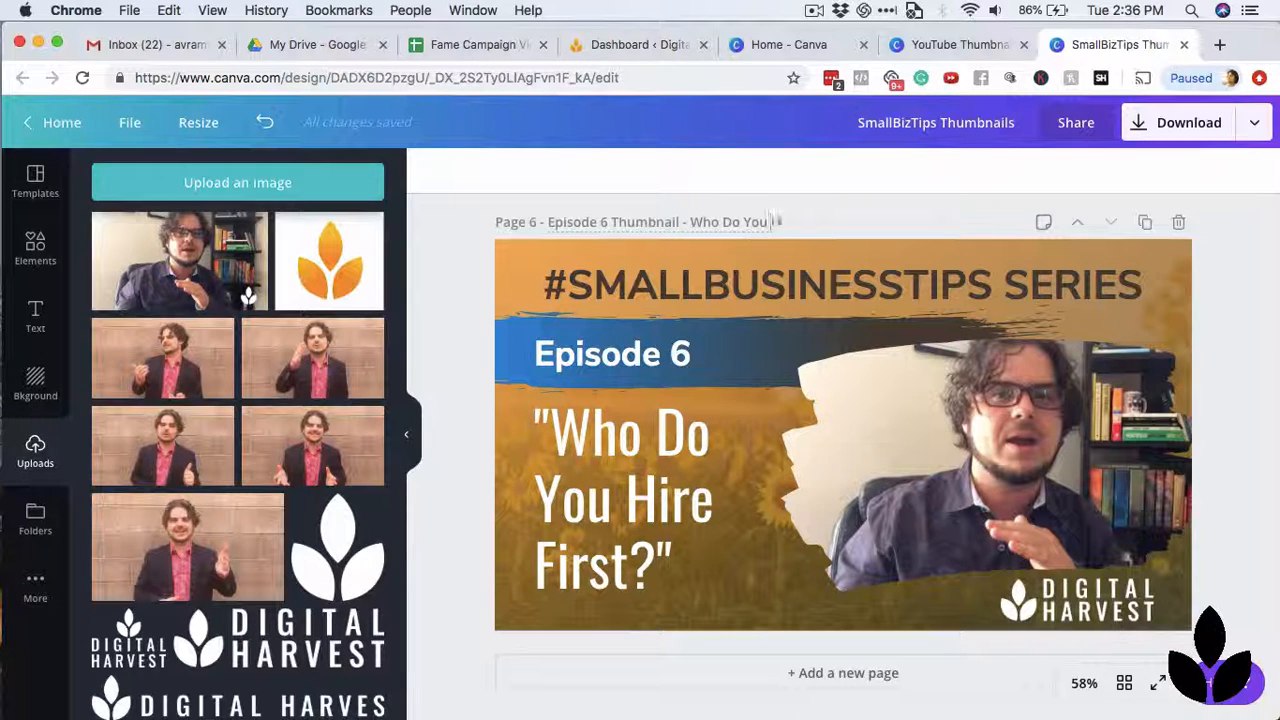
type(" Hire First?")
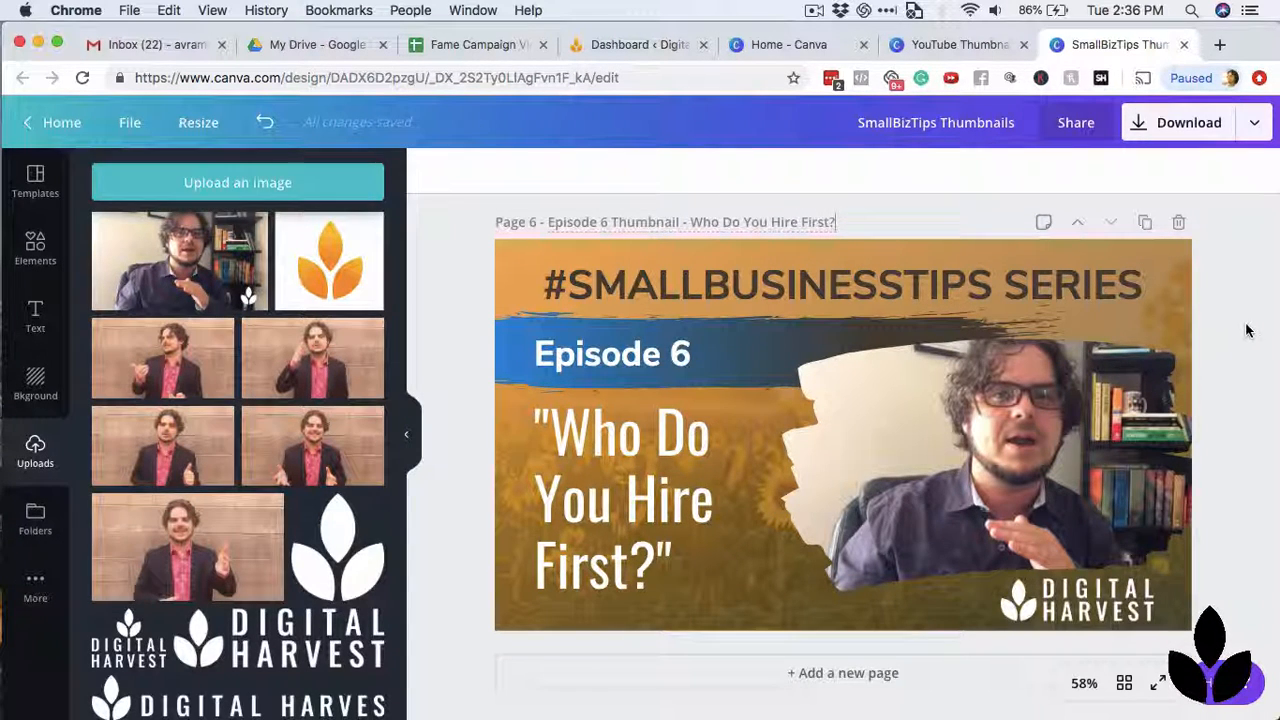
left_click(1246, 330)
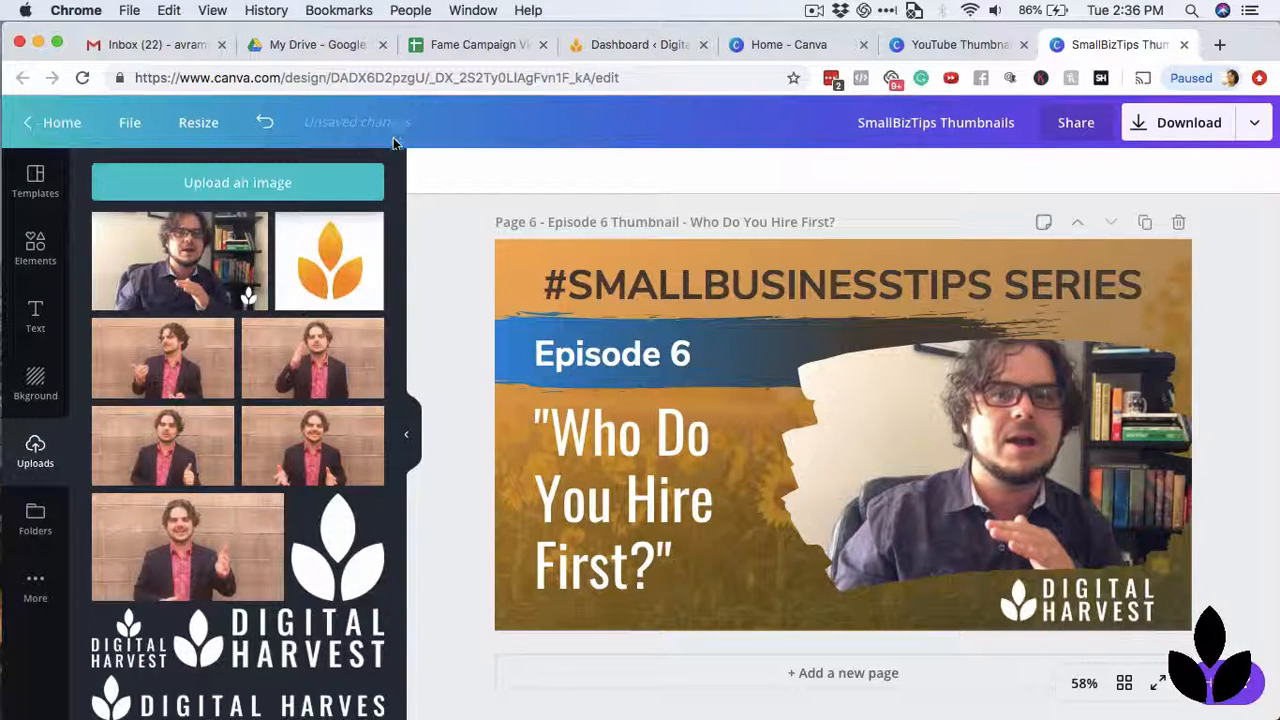
Open the download options for the thumbnail design and choose PNG as the file type.
scroll(447, 321, "up", 1)
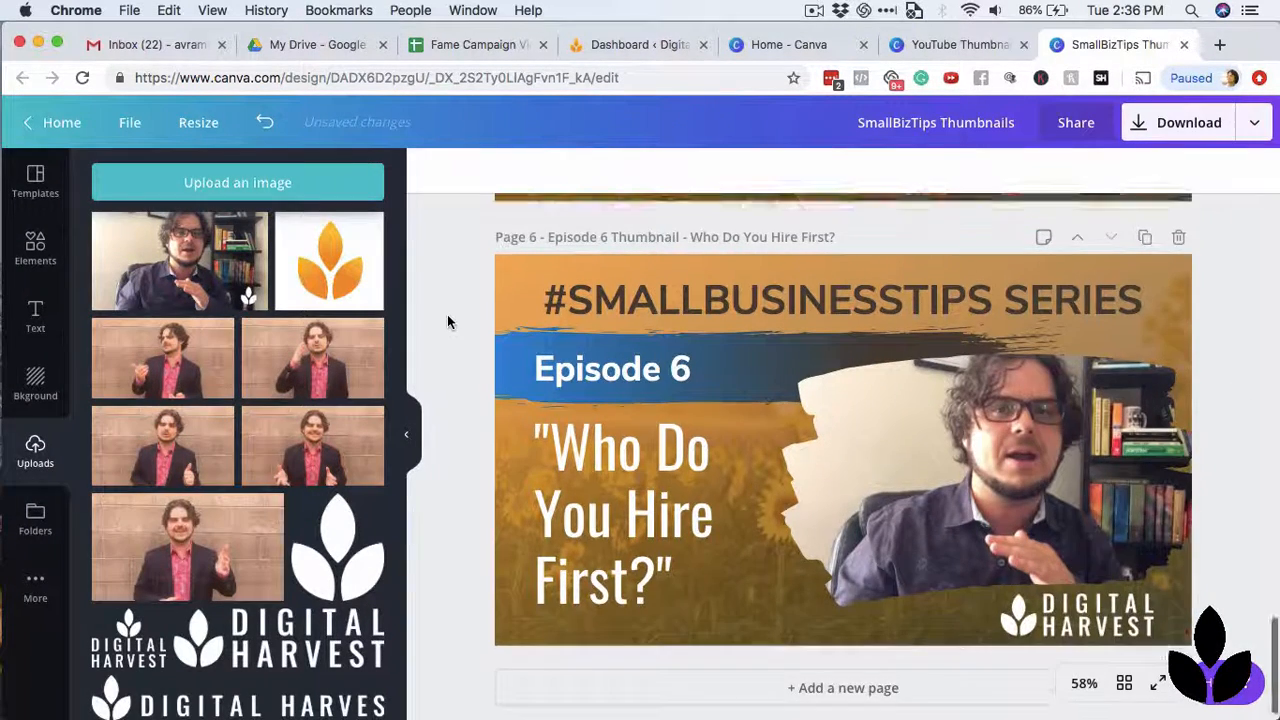
scroll(447, 321, "down", 1)
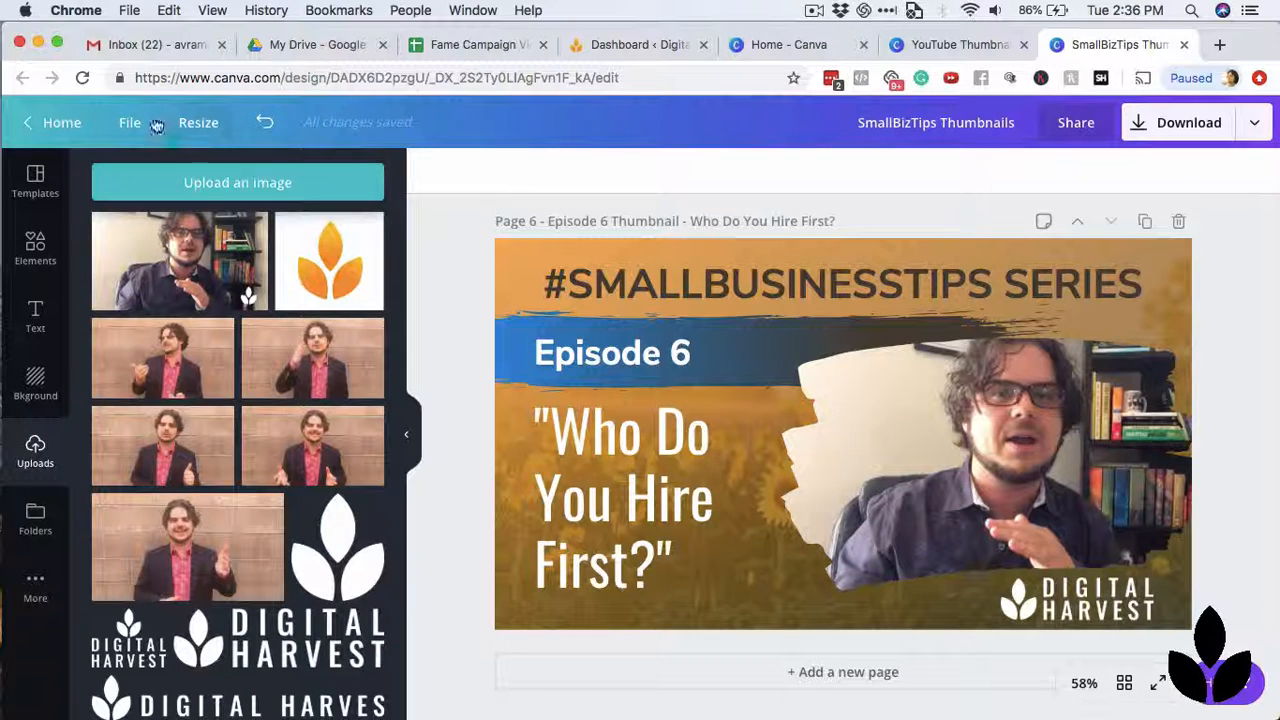
left_click(1258, 128)
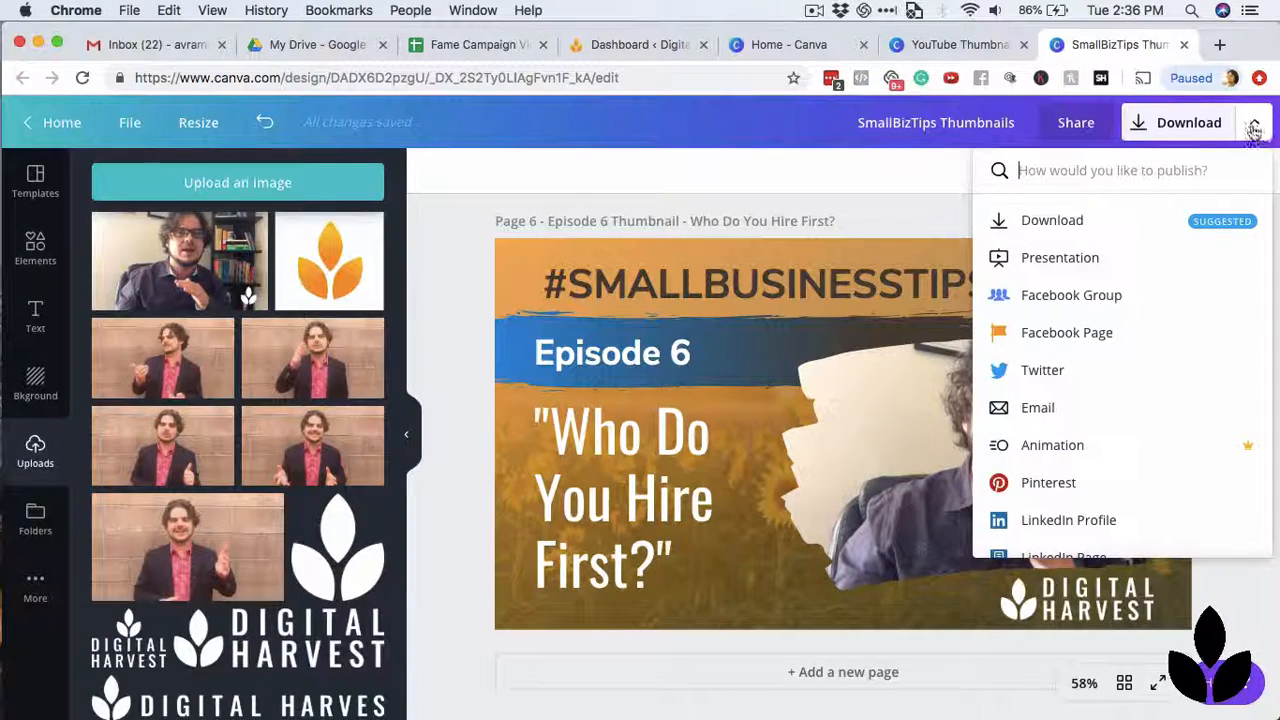
left_click(1254, 126)
left_click(1203, 130)
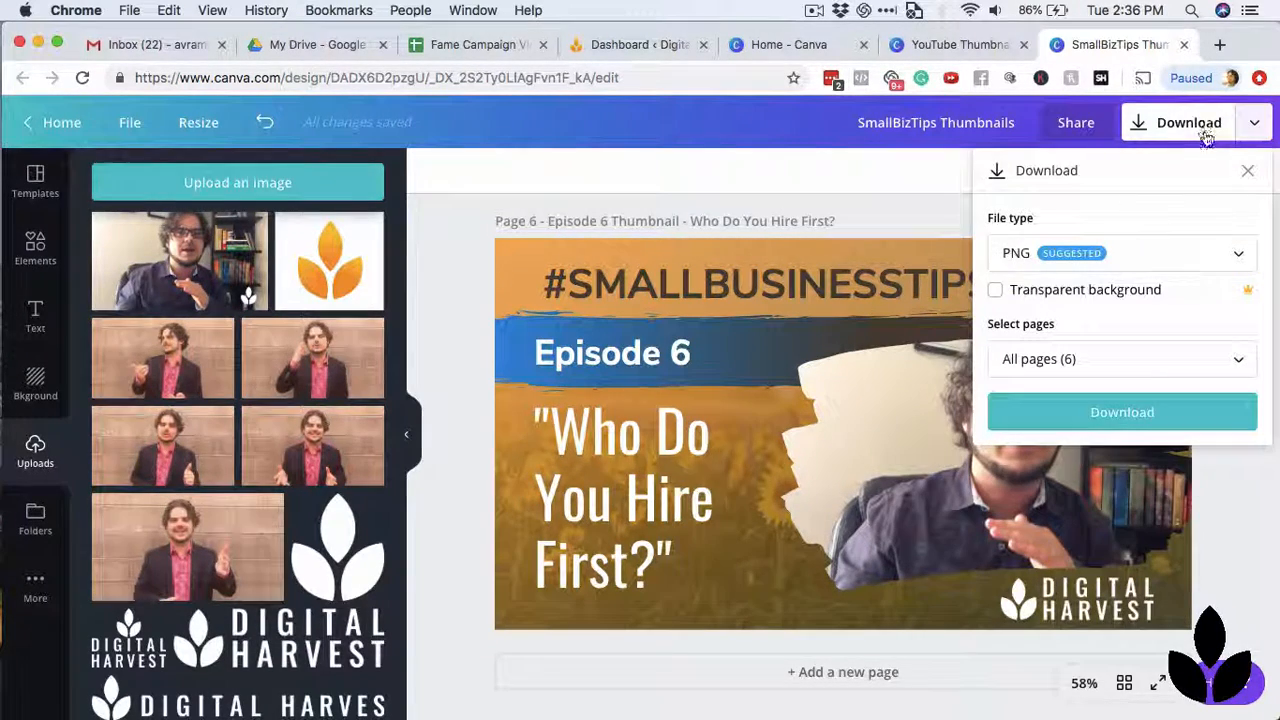
left_click(1236, 266)
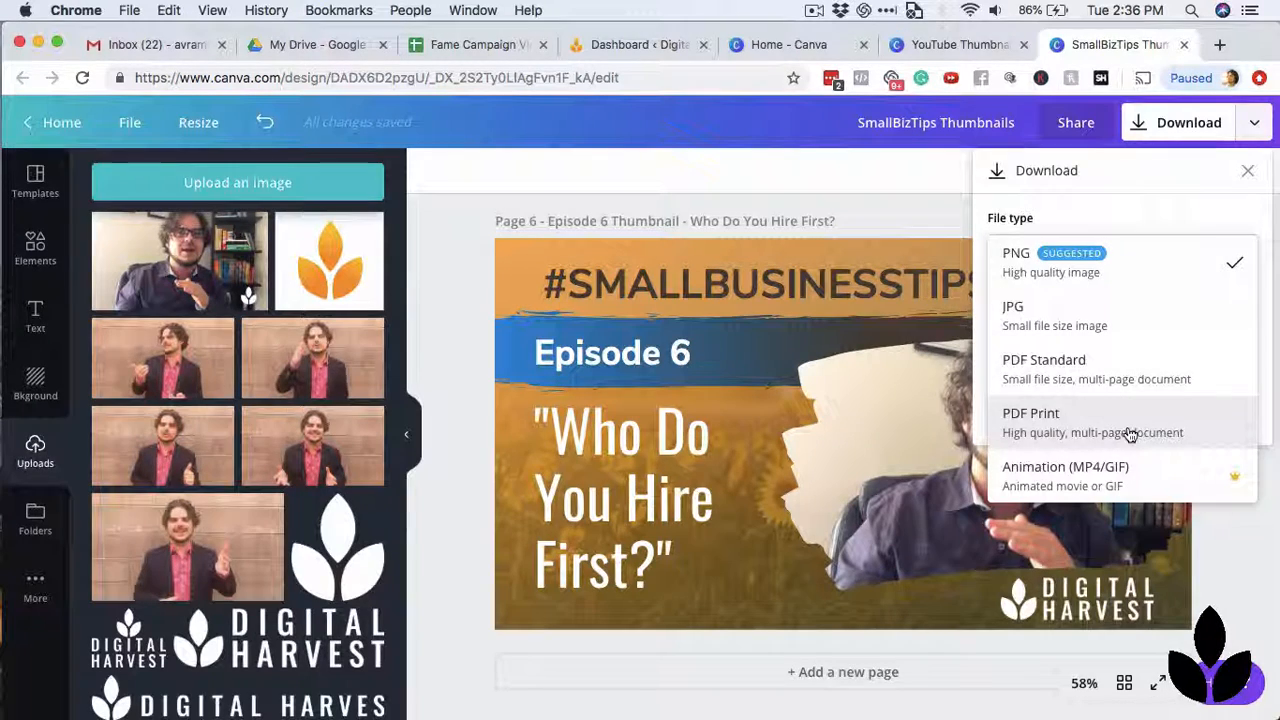
left_click(1107, 253)
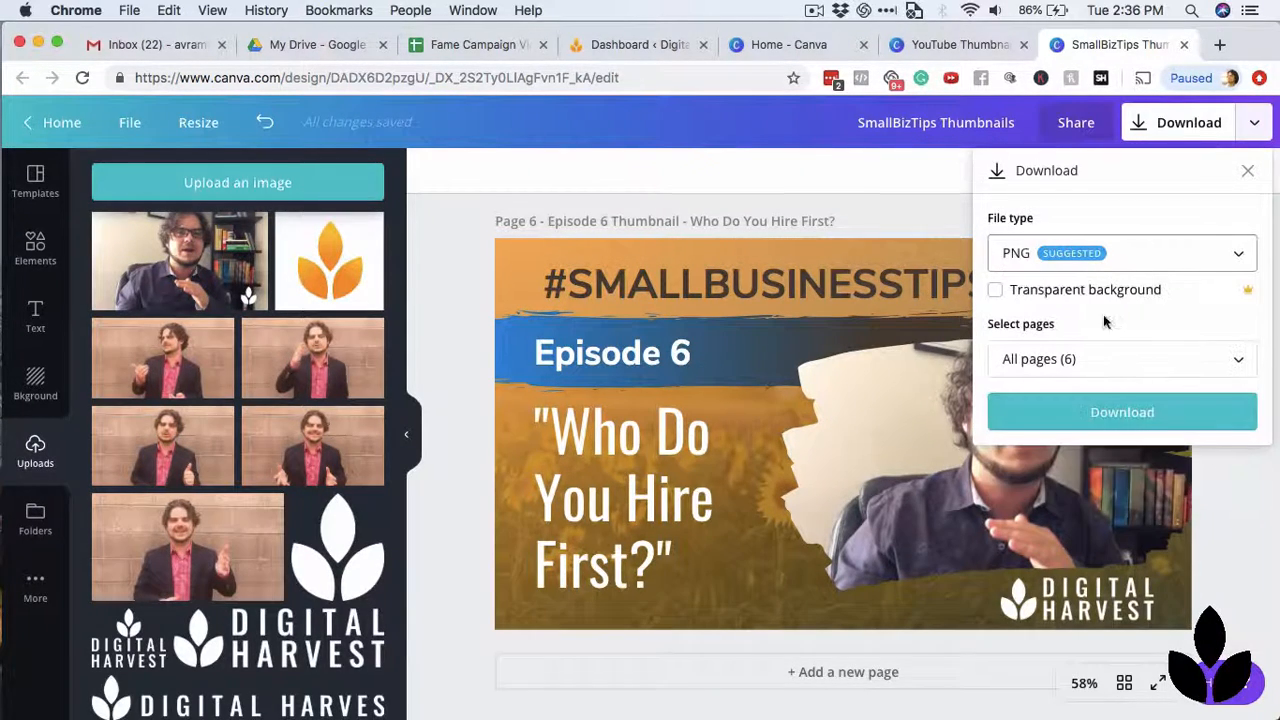
Restrict the download to page 6, the Episode 6 thumbnail, and download it.
left_click(1226, 360)
scroll(1209, 514, "down", 3)
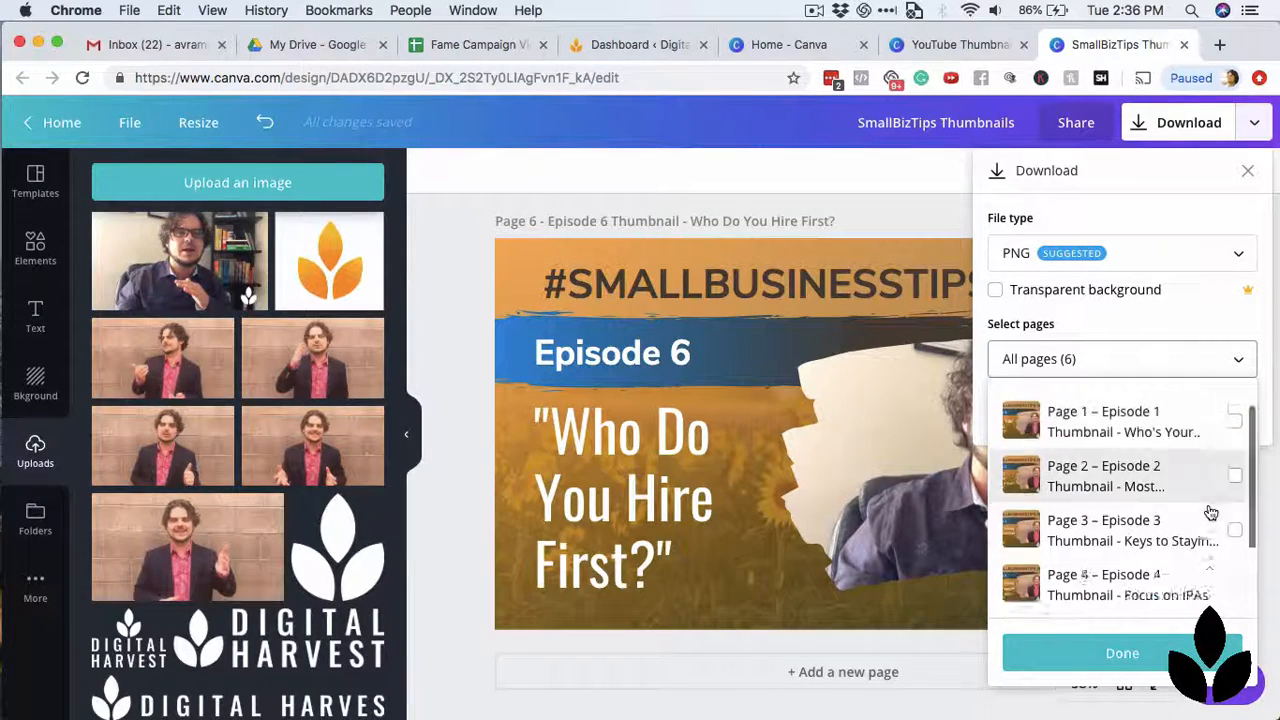
left_click(1236, 588)
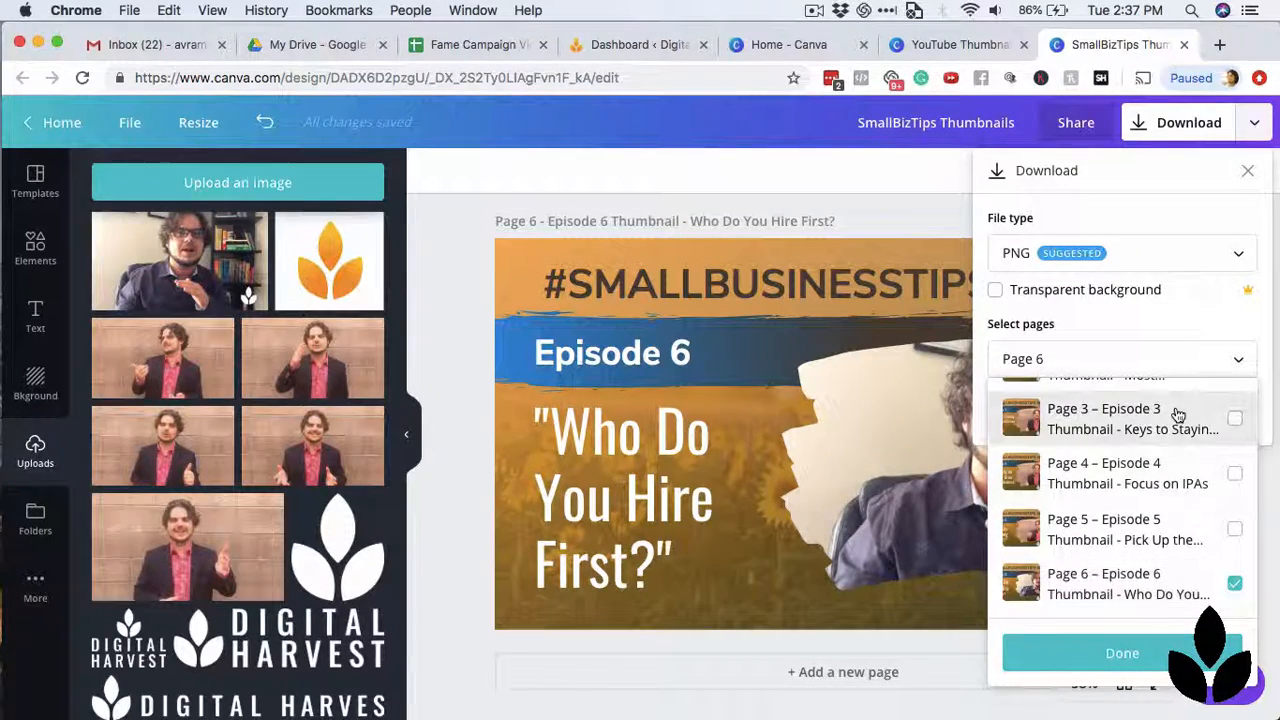
left_click(1113, 656)
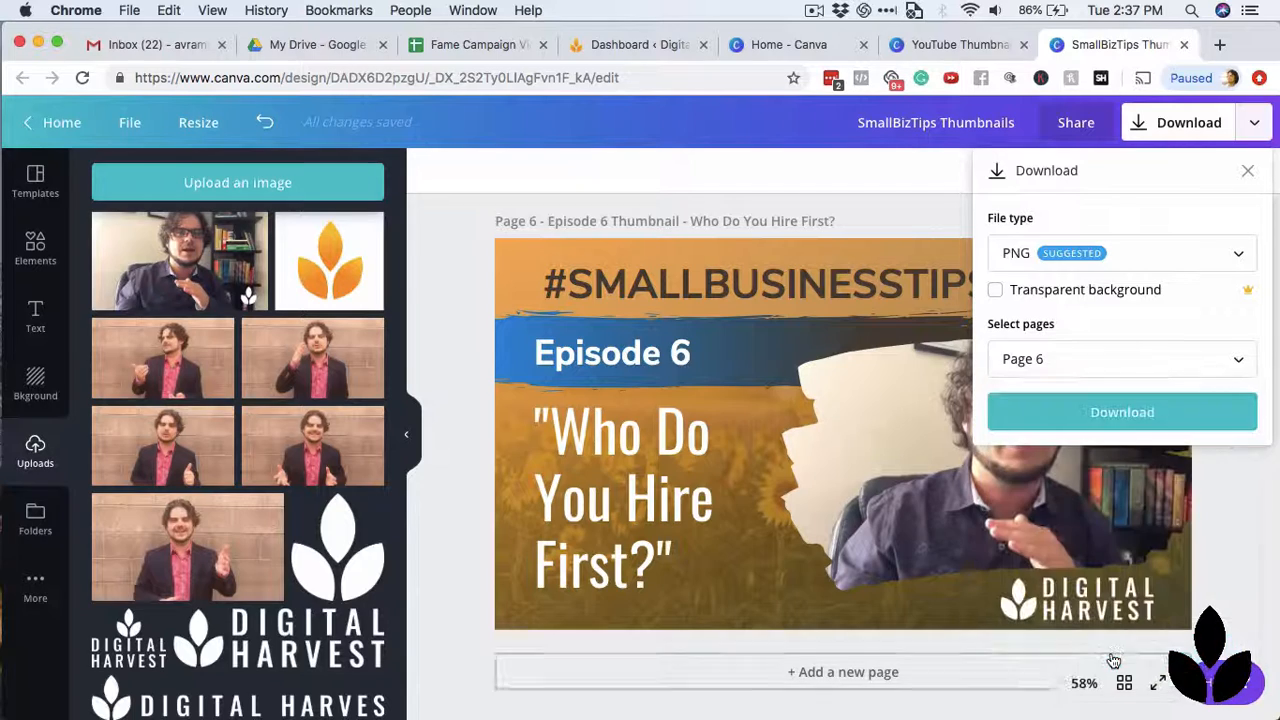
left_click(1148, 418)
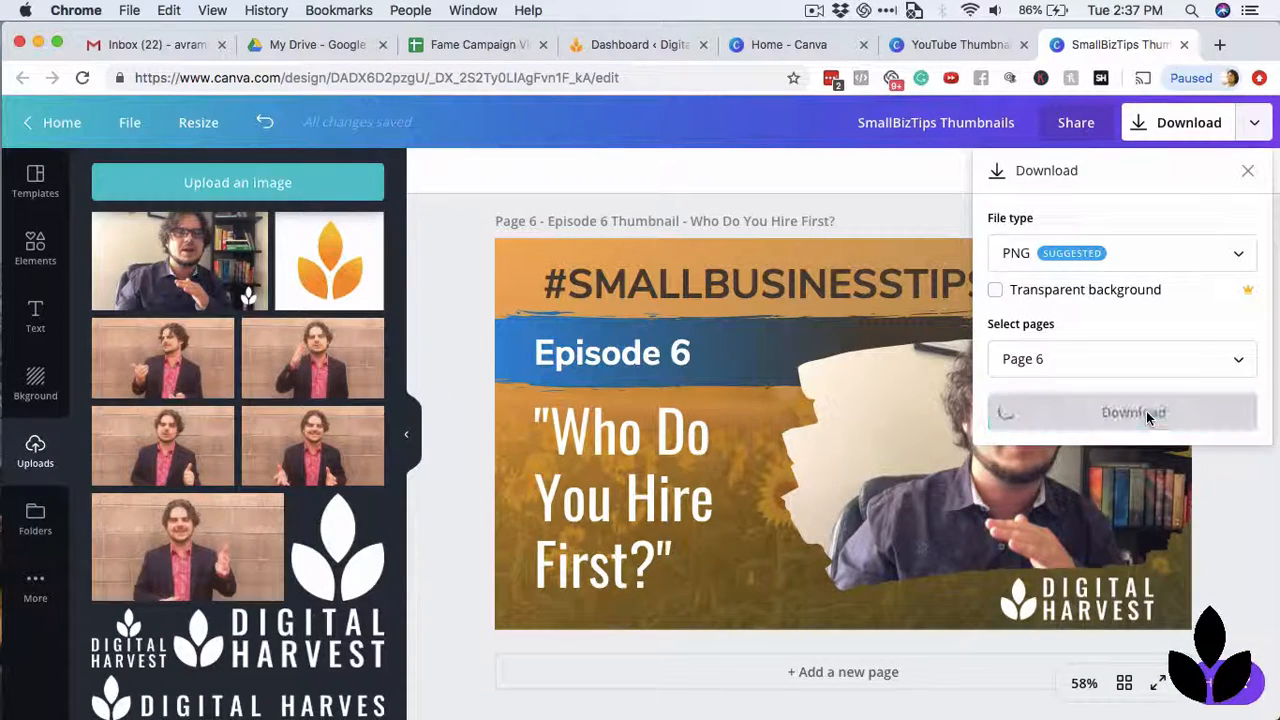